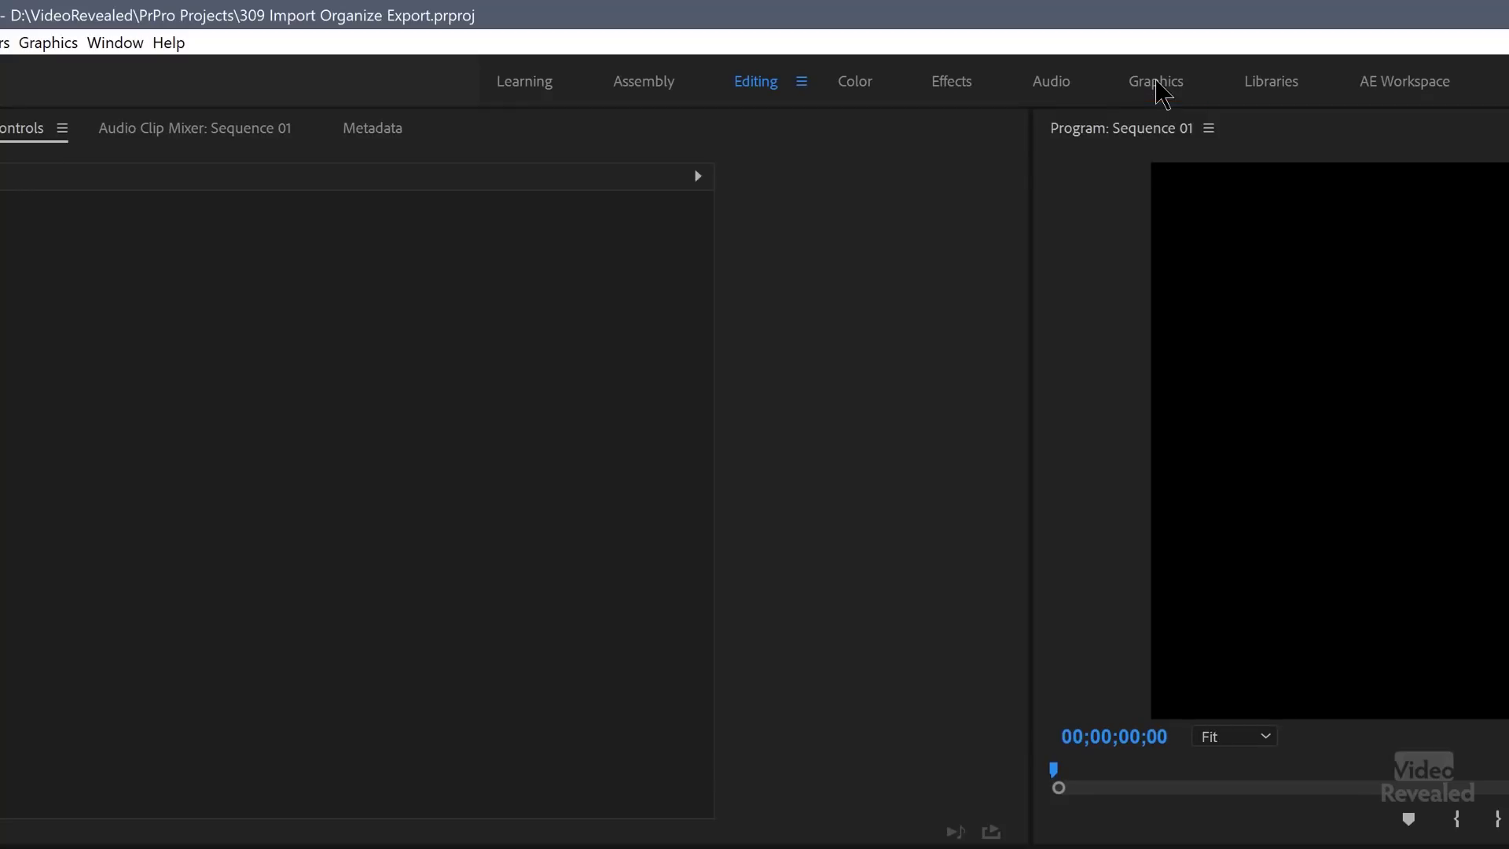
Switch to the Graphics workspace and check the list of available workspaces.
{"action": "left_click", "coordinate": [1162, 92]}
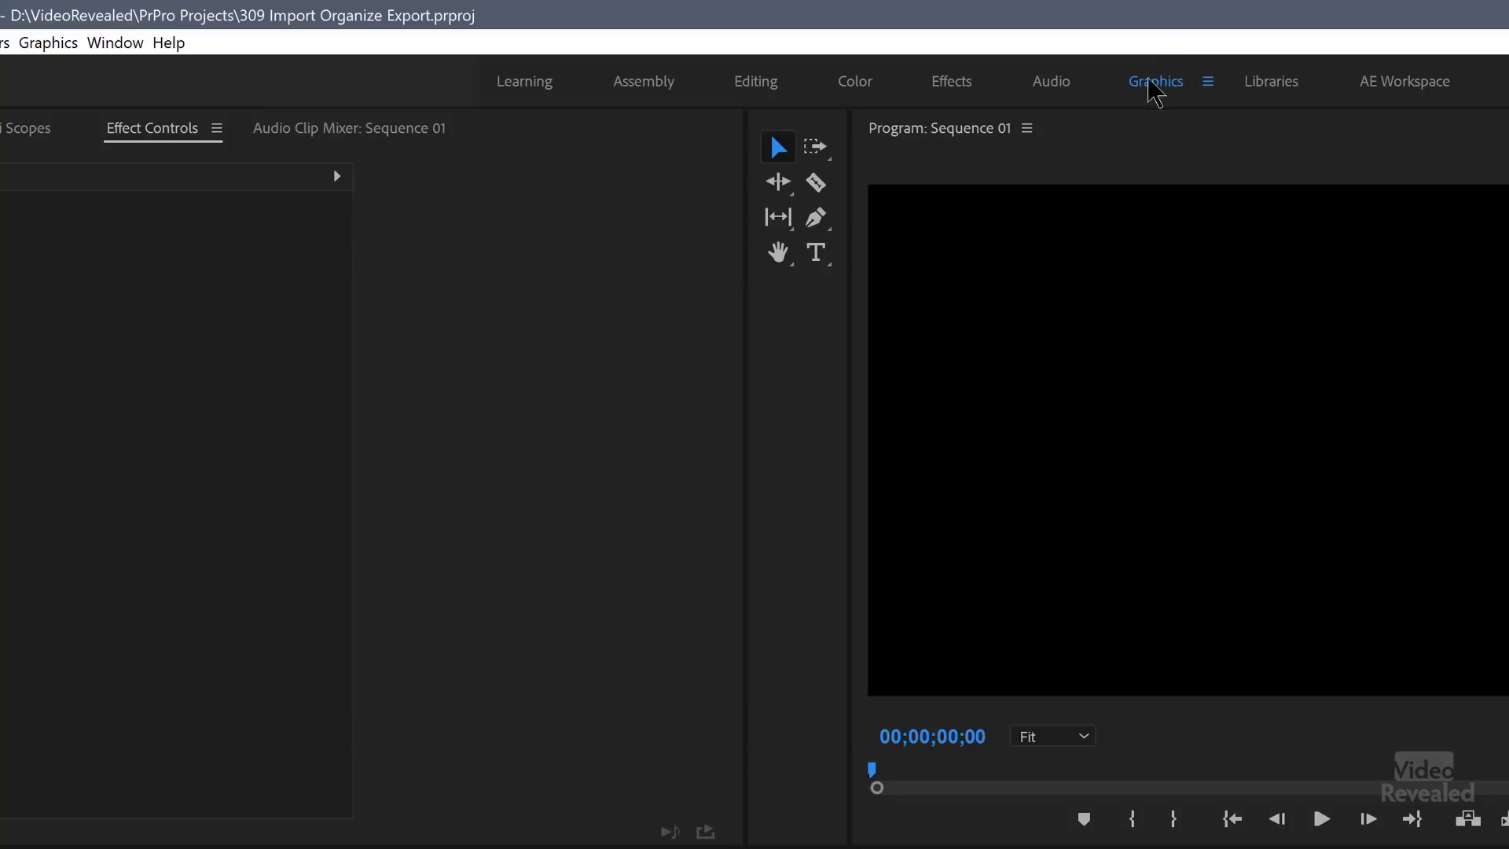
{"action": "left_click", "coordinate": [126, 49]}
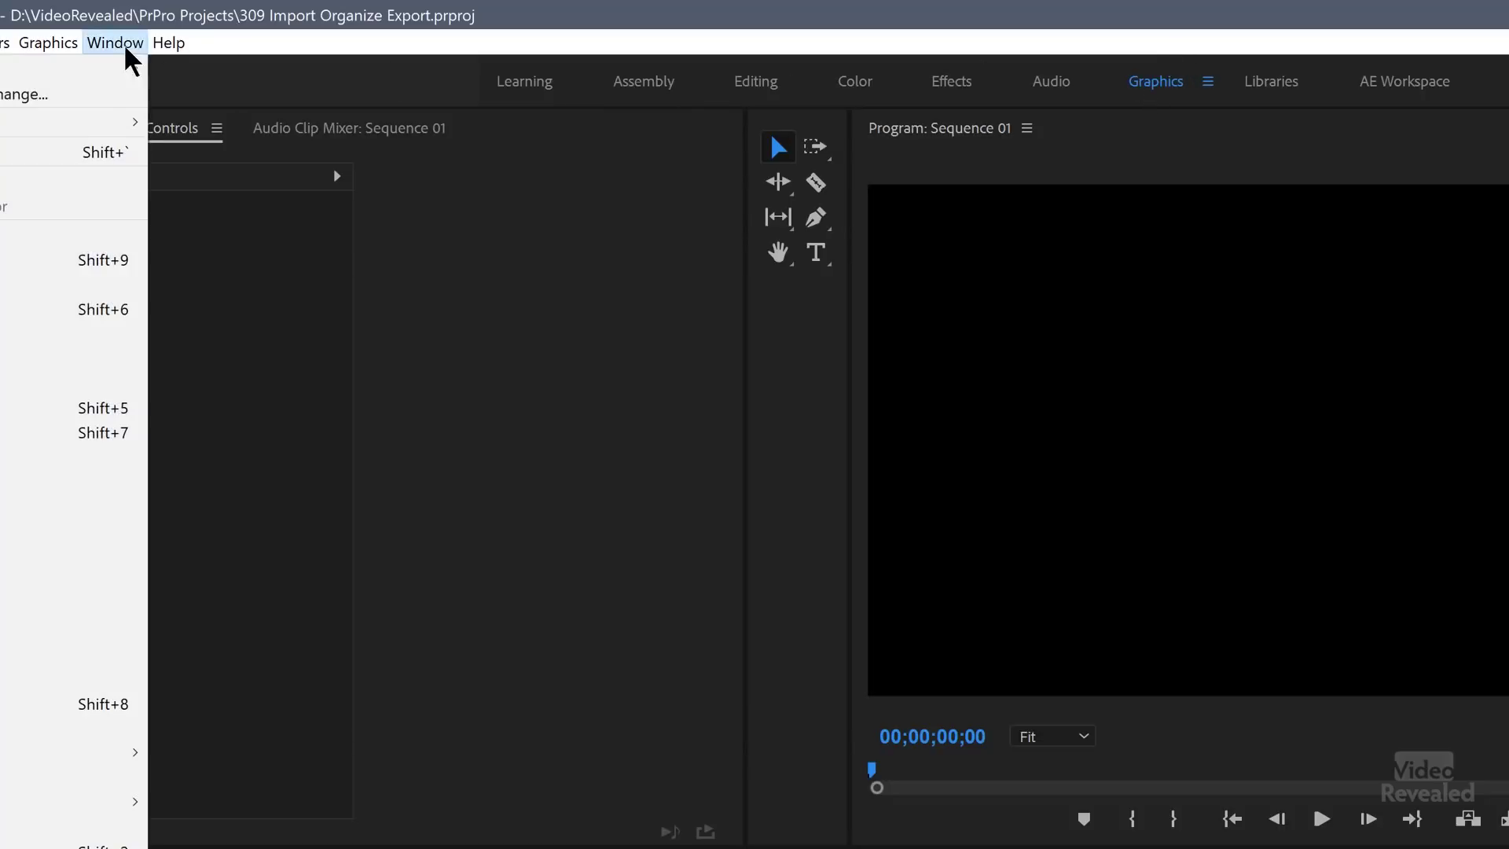
{"action": "mouse_move", "coordinate": [107, 72]}
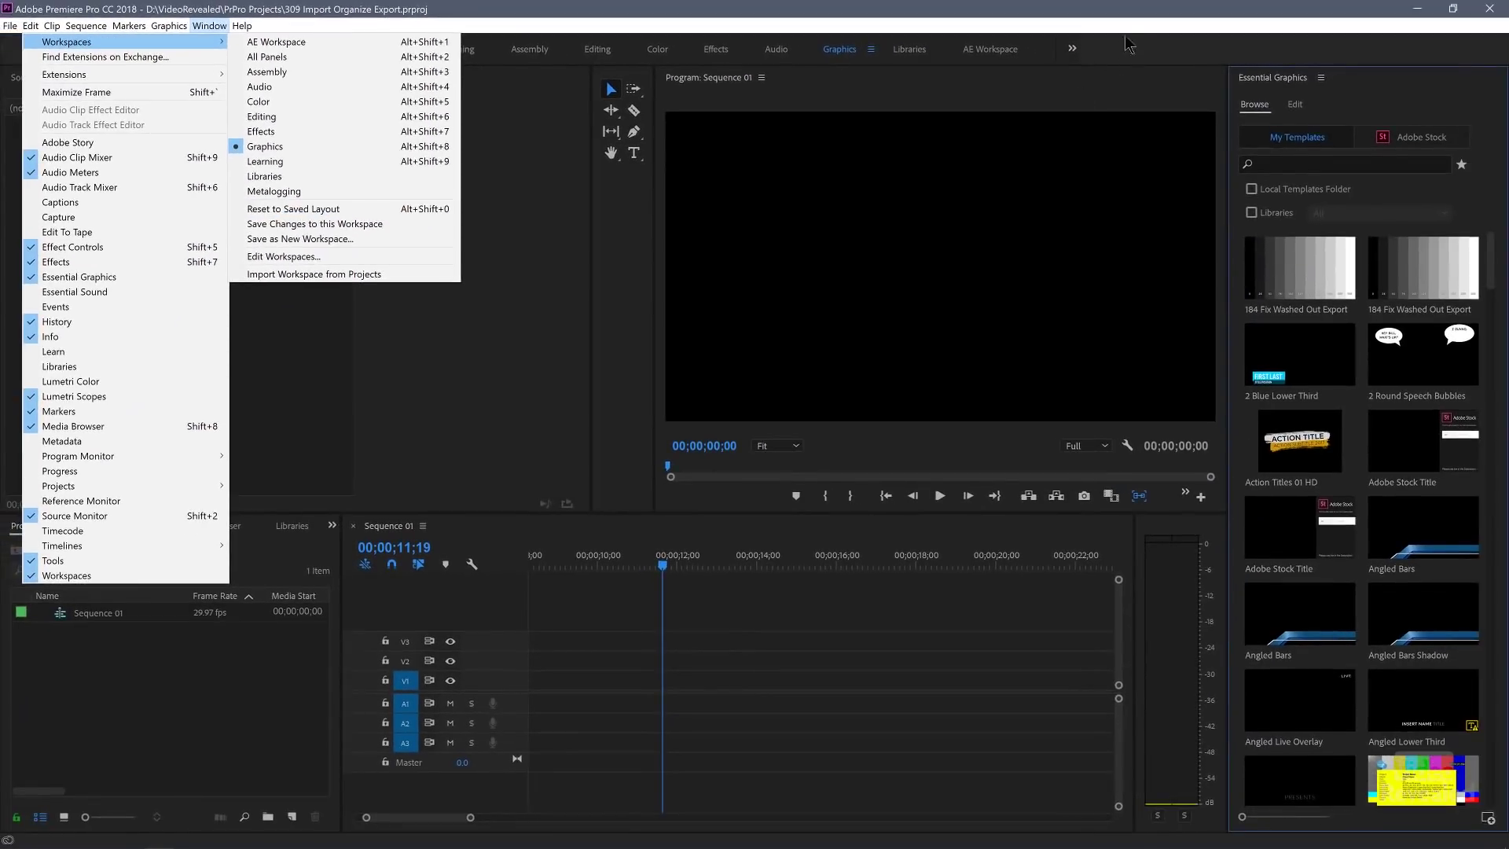
{"action": "left_click", "coordinate": [1132, 28]}
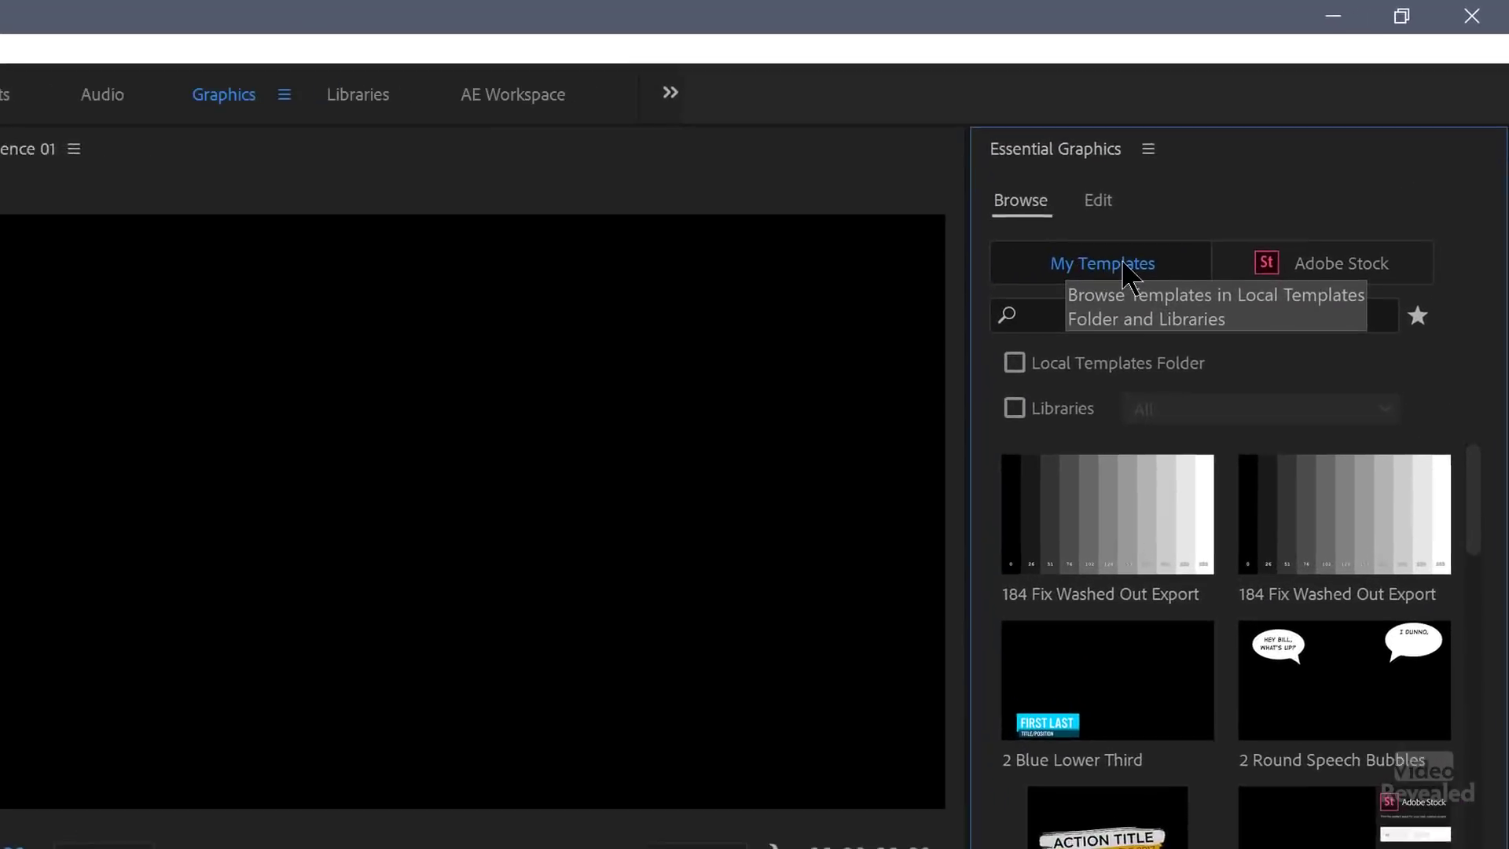
Filter the Adobe Stock graphics templates to free ones and look through the results.
{"action": "left_click", "coordinate": [1334, 282]}
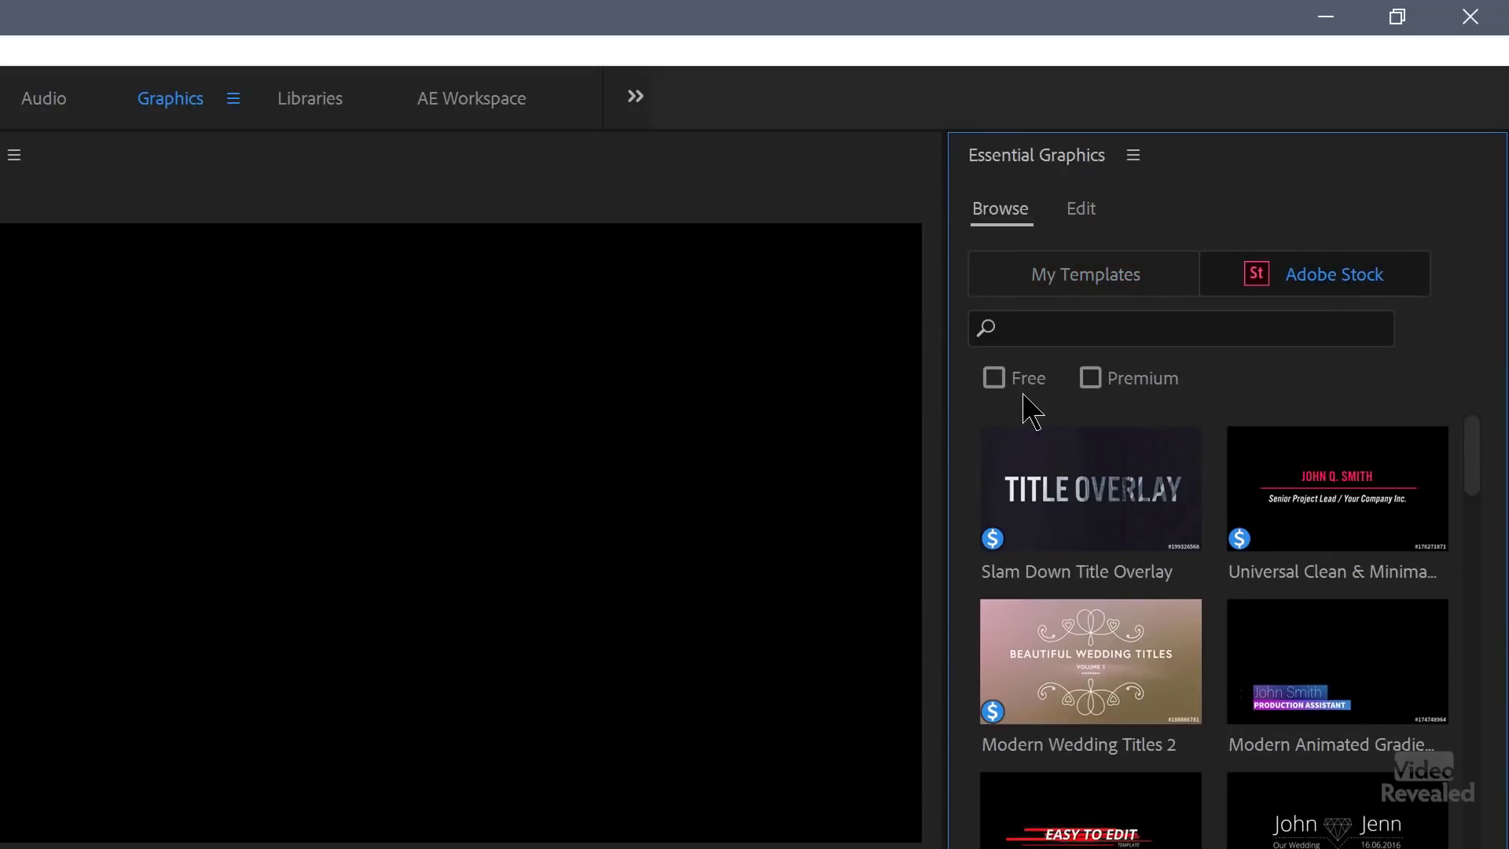
{"action": "left_click", "coordinate": [993, 378]}
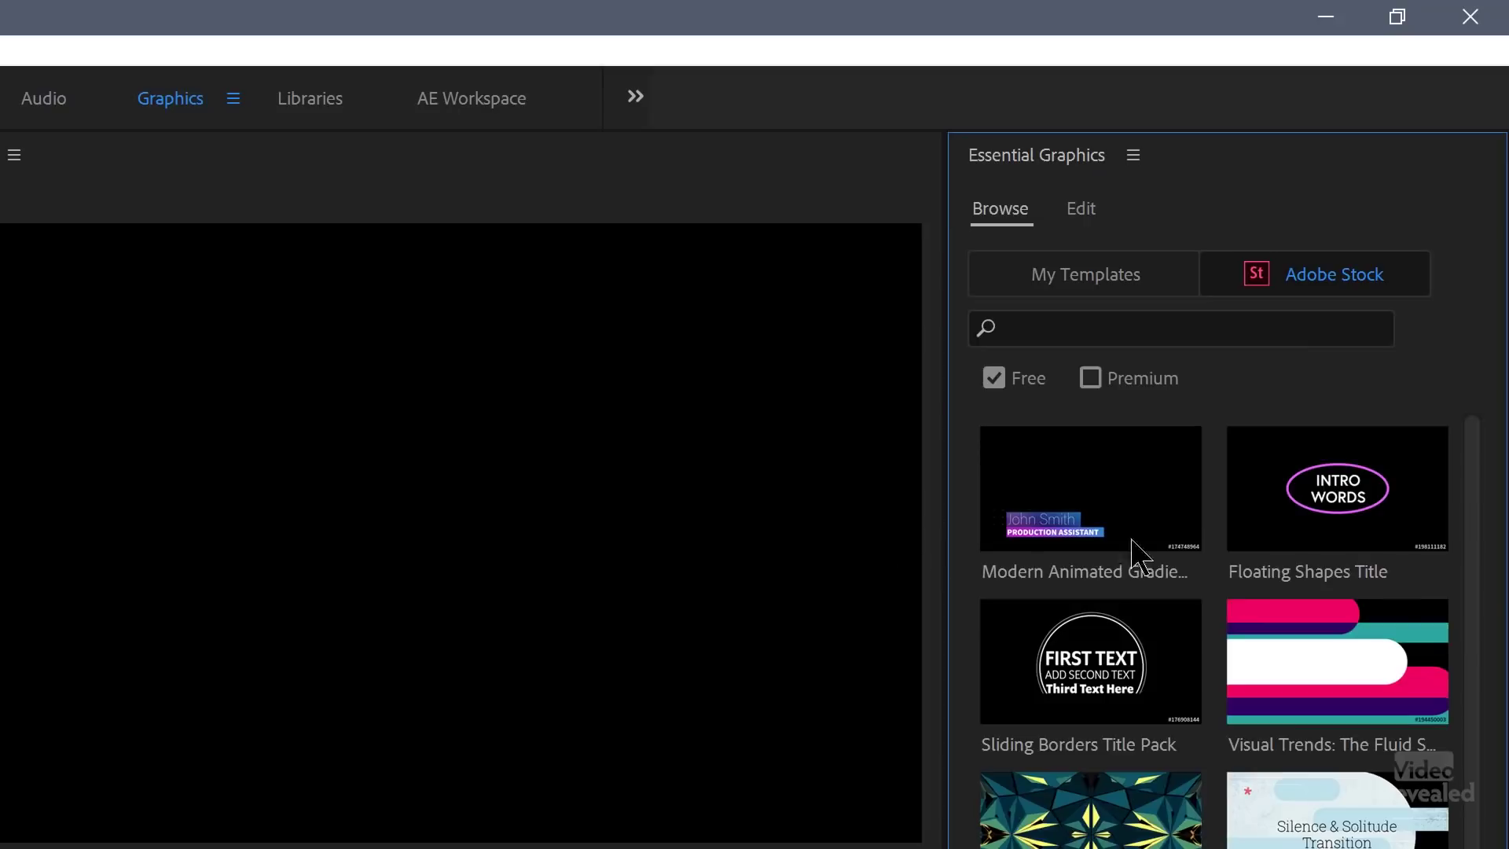
{"action": "scroll", "coordinate": [1485, 757], "scroll_direction": "down", "scroll_amount": 10}
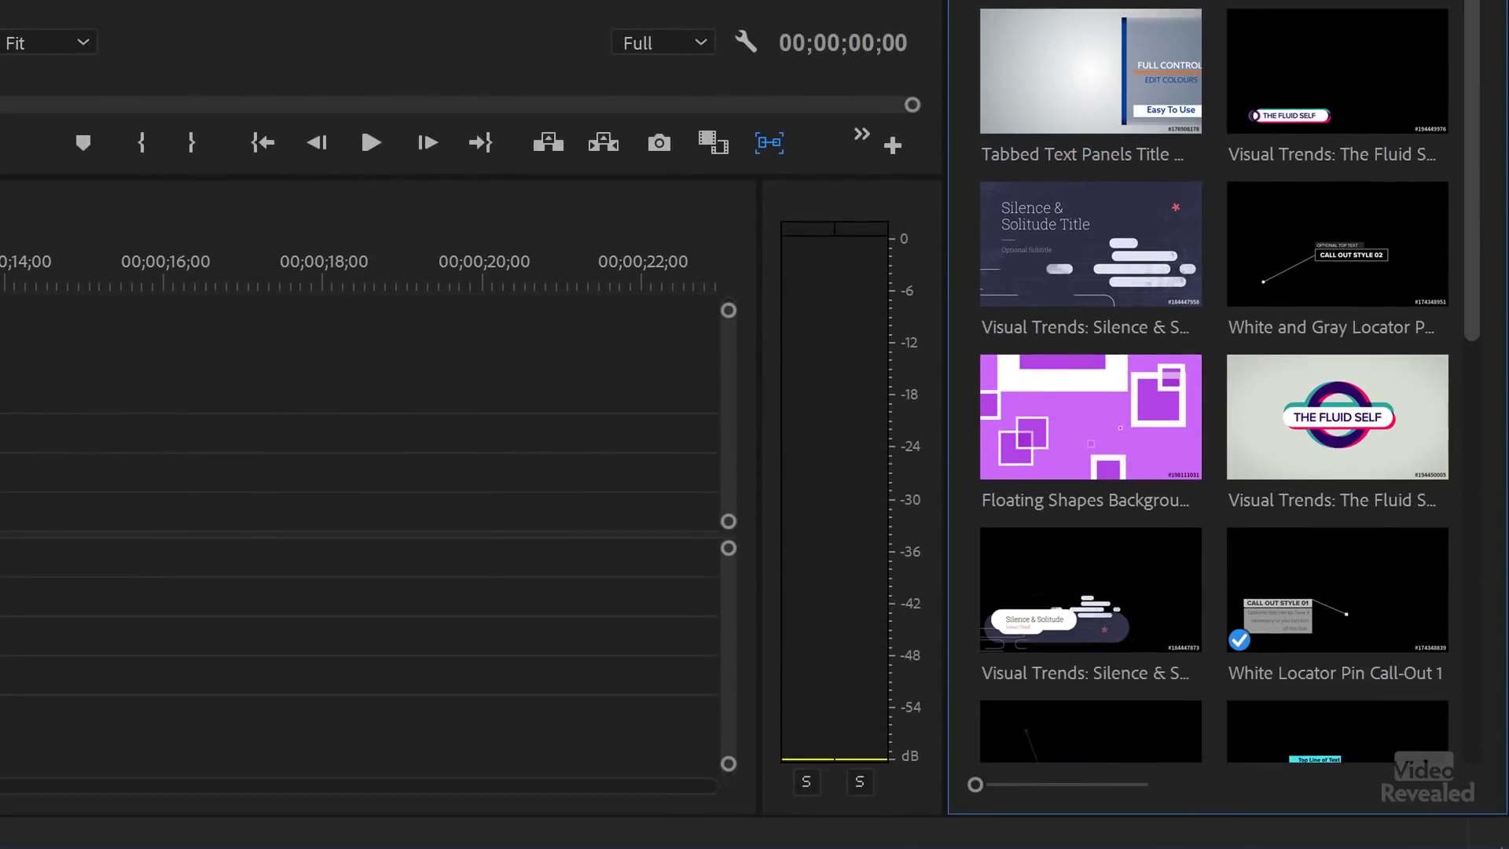
{"action": "scroll", "coordinate": [1485, 260], "scroll_direction": "down", "scroll_amount": 3}
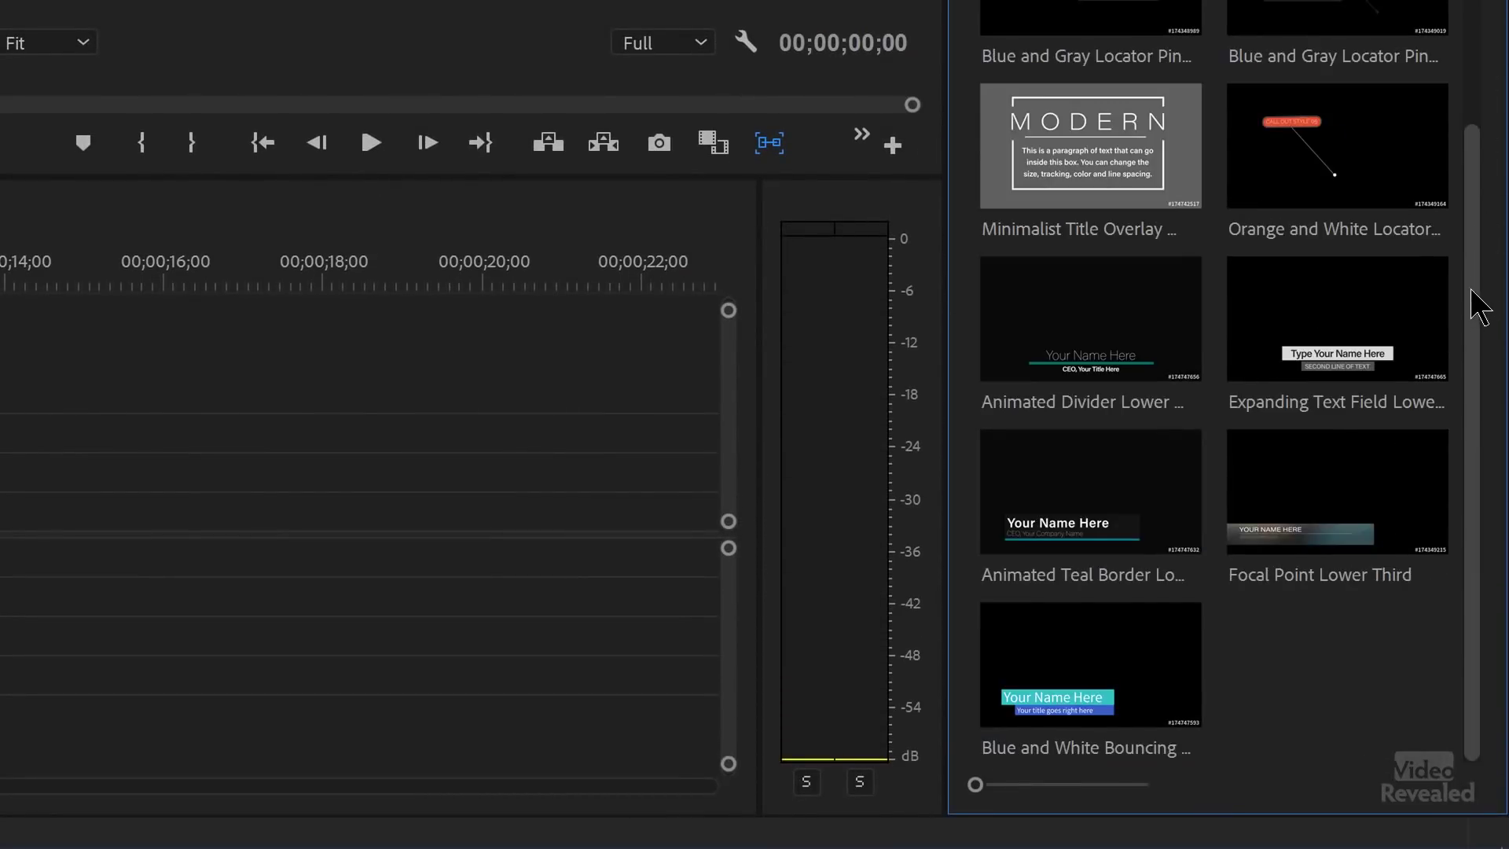
{"action": "scroll", "coordinate": [1483, 313], "scroll_direction": "up", "scroll_amount": 10}
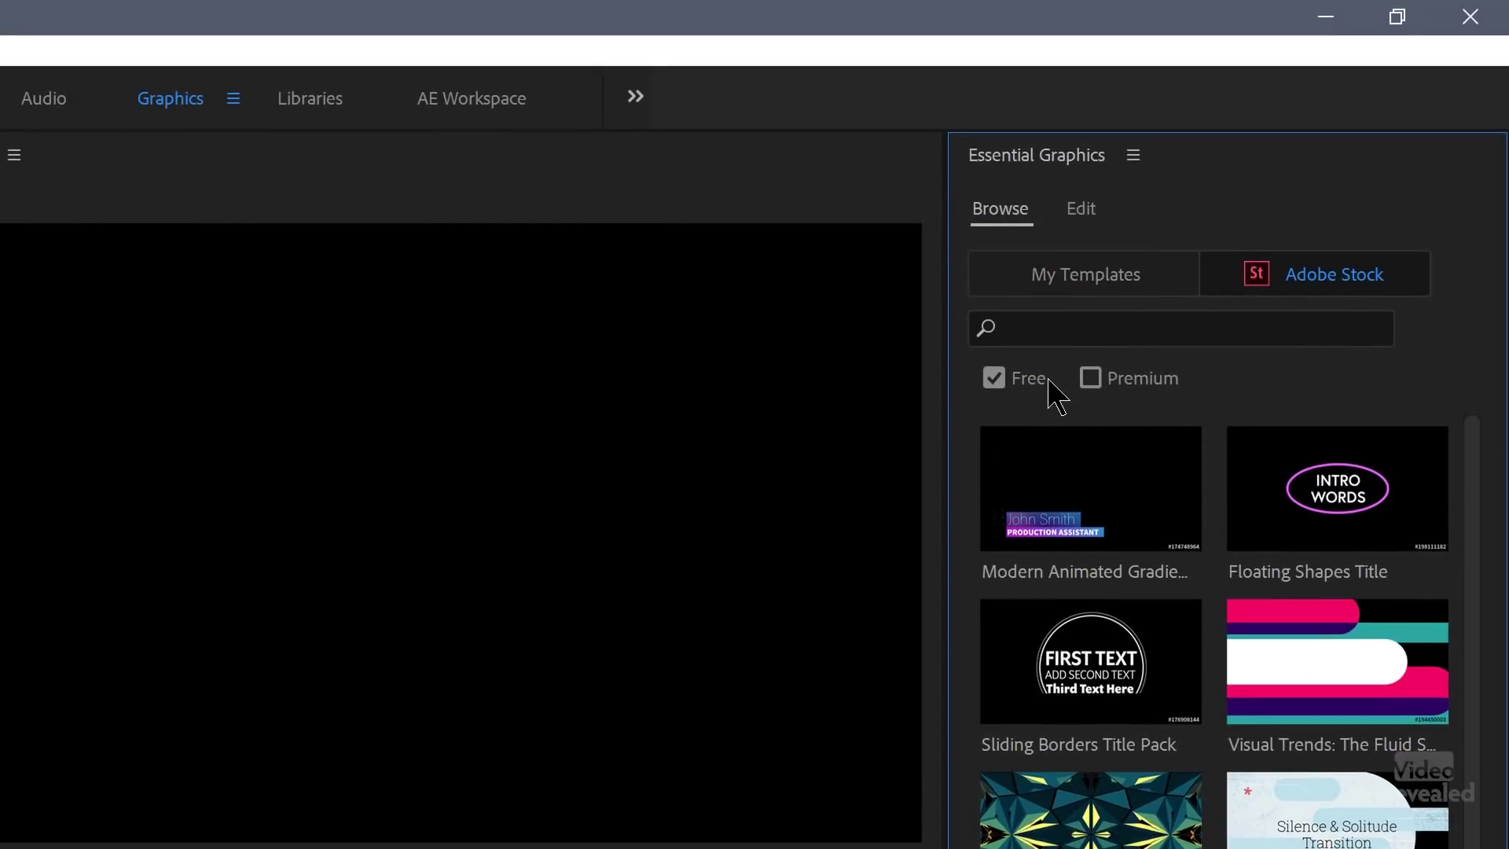
Filter the Adobe Stock graphics templates to premium ones instead and look through the results.
{"action": "left_click", "coordinate": [1028, 192]}
{"action": "left_click", "coordinate": [1122, 381]}
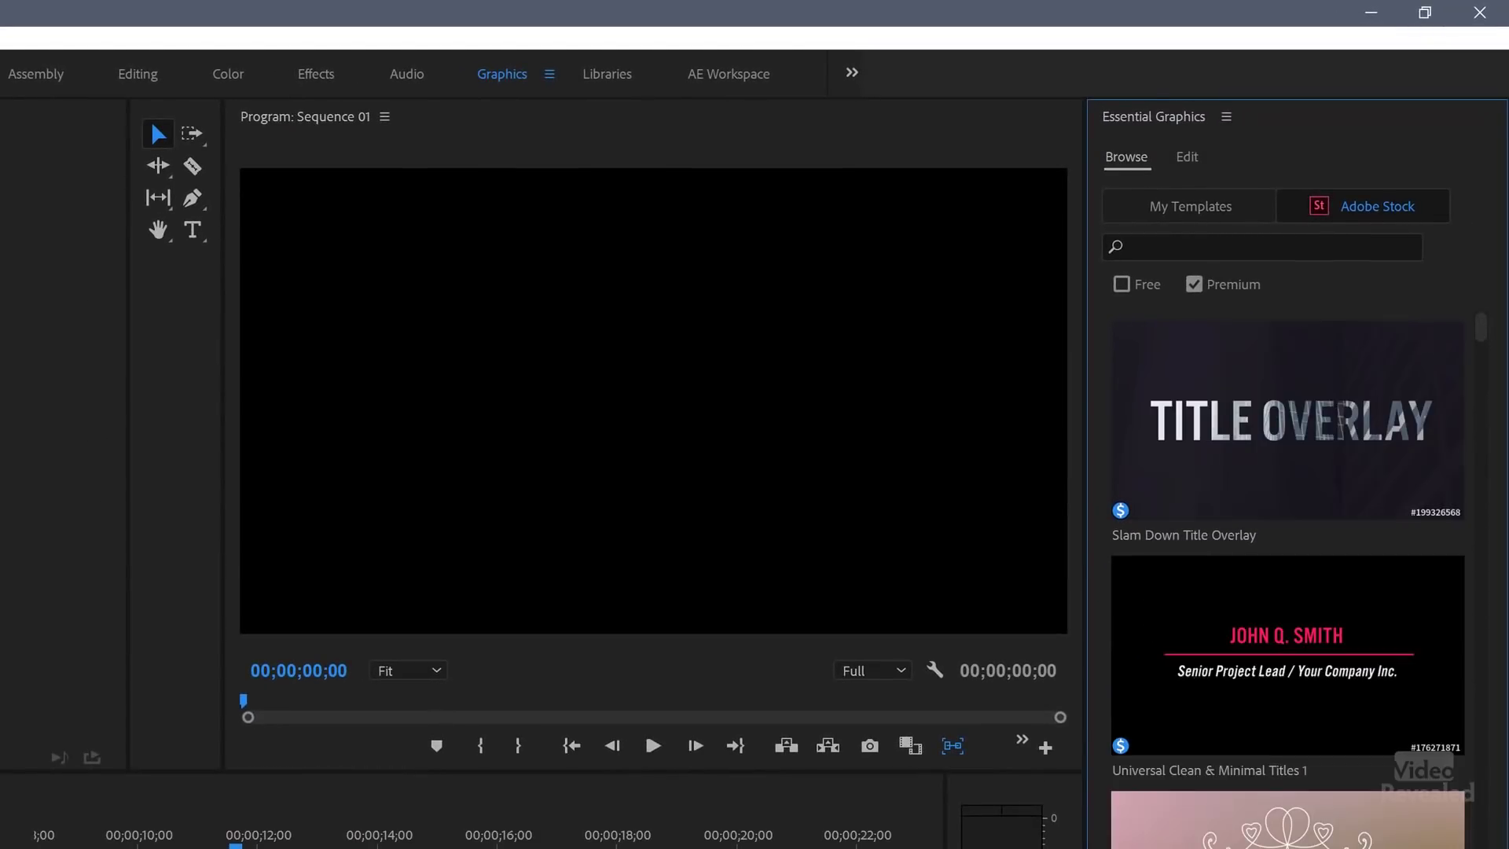
{"action": "scroll", "coordinate": [1484, 323], "scroll_direction": "down", "scroll_amount": 7}
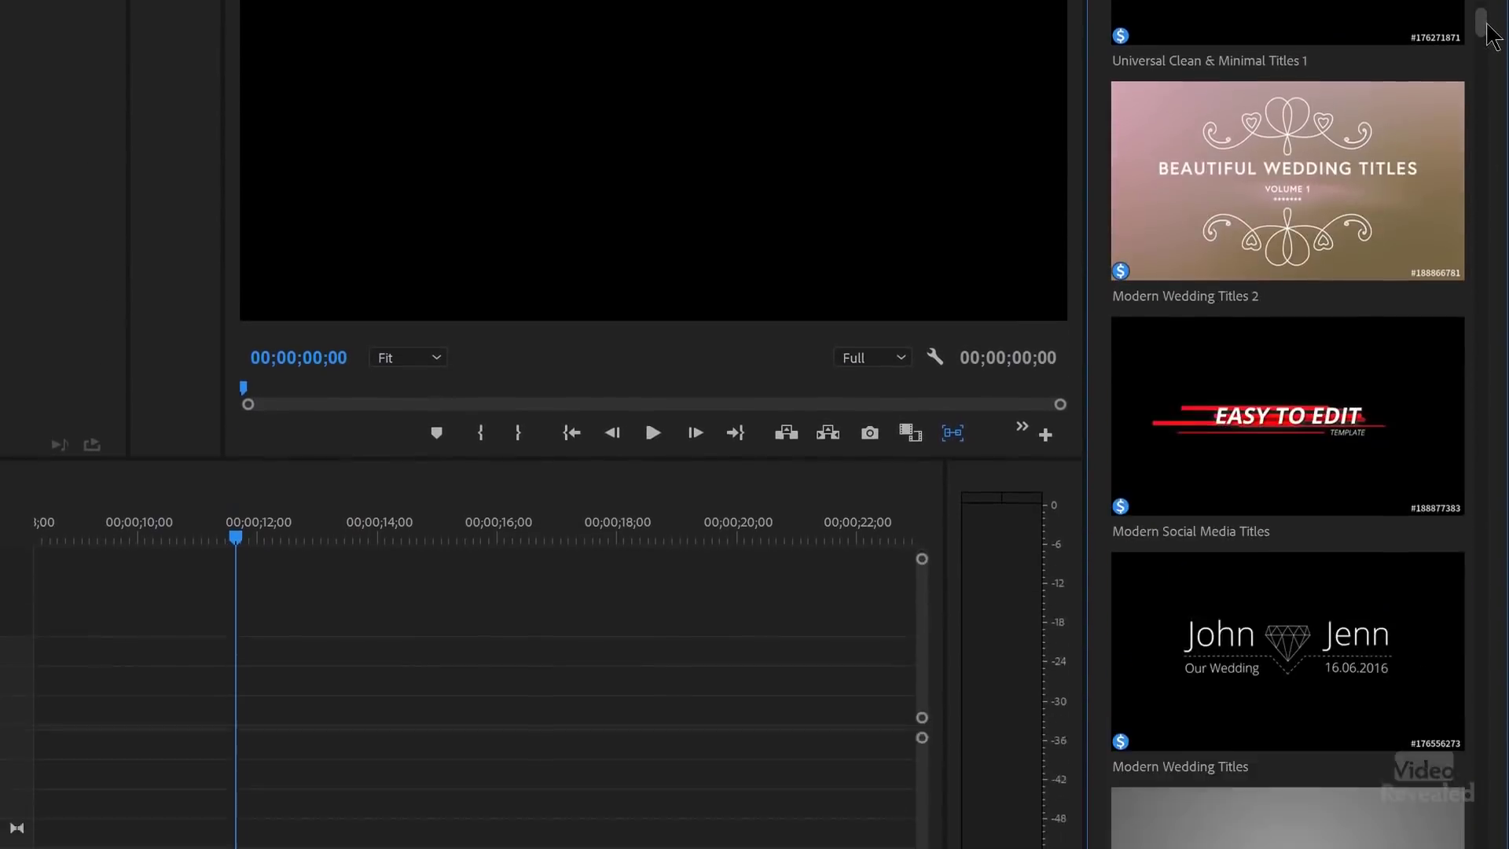
{"action": "scroll", "coordinate": [1288, 393], "scroll_direction": "down", "scroll_amount": 7}
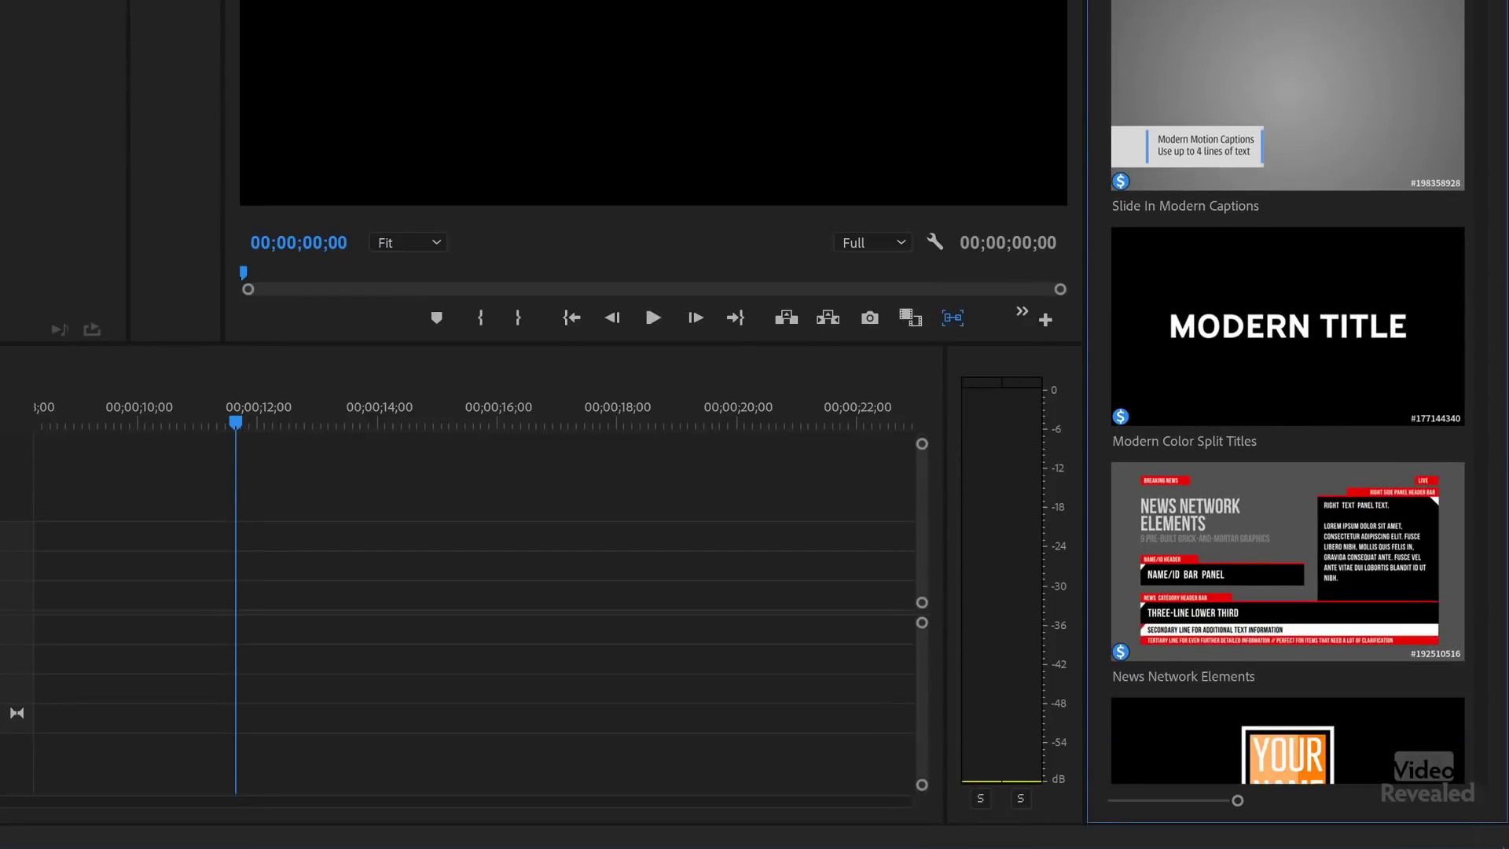
{"action": "scroll", "coordinate": [1288, 393], "scroll_direction": "down", "scroll_amount": 20}
{"action": "scroll", "coordinate": [1496, 10], "scroll_direction": "down", "scroll_amount": 20}
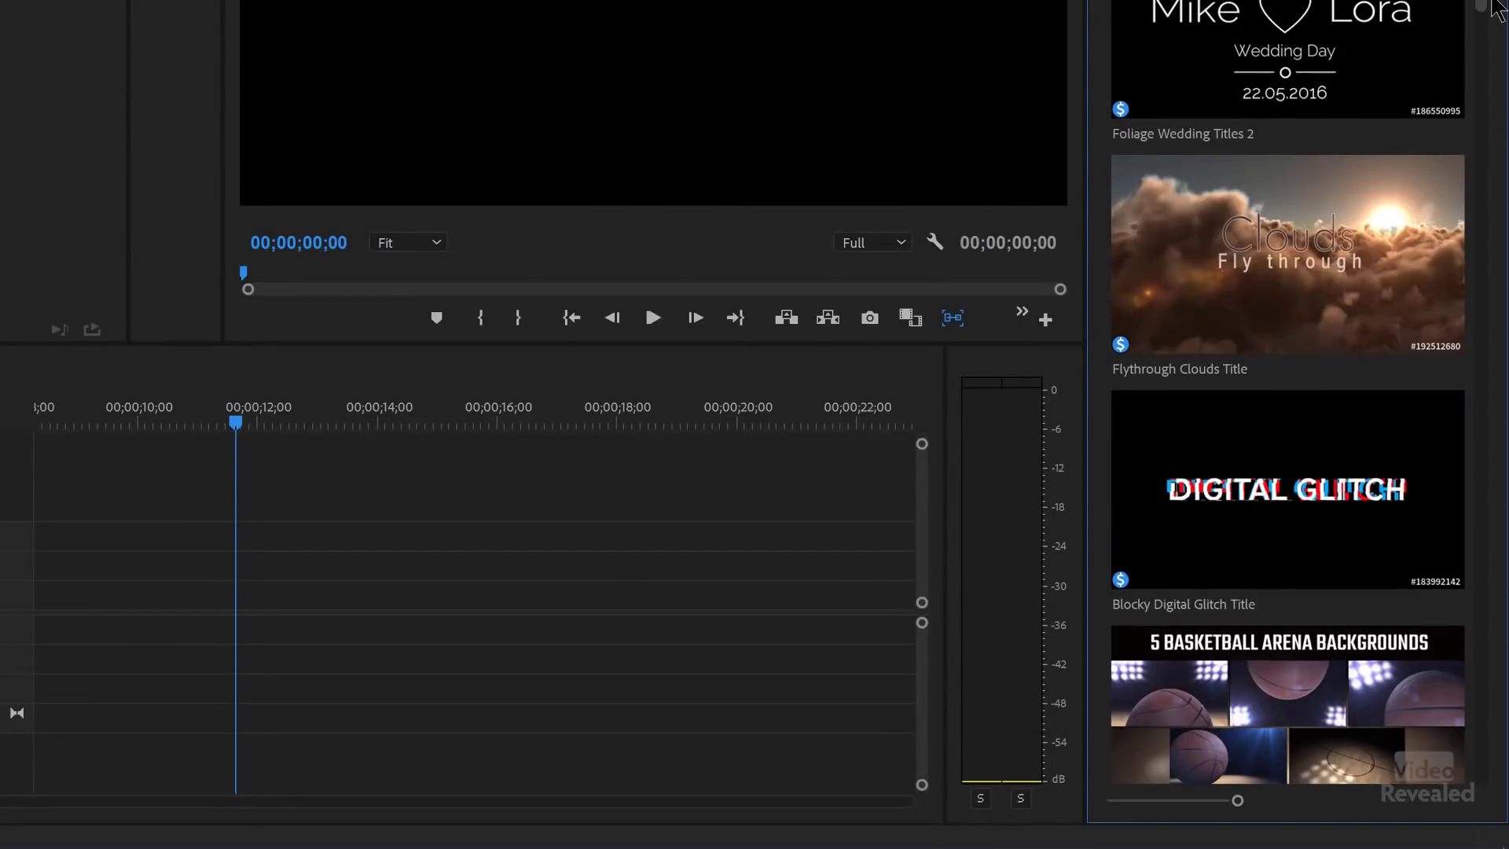
{"action": "scroll", "coordinate": [1496, 9], "scroll_direction": "down", "scroll_amount": 2}
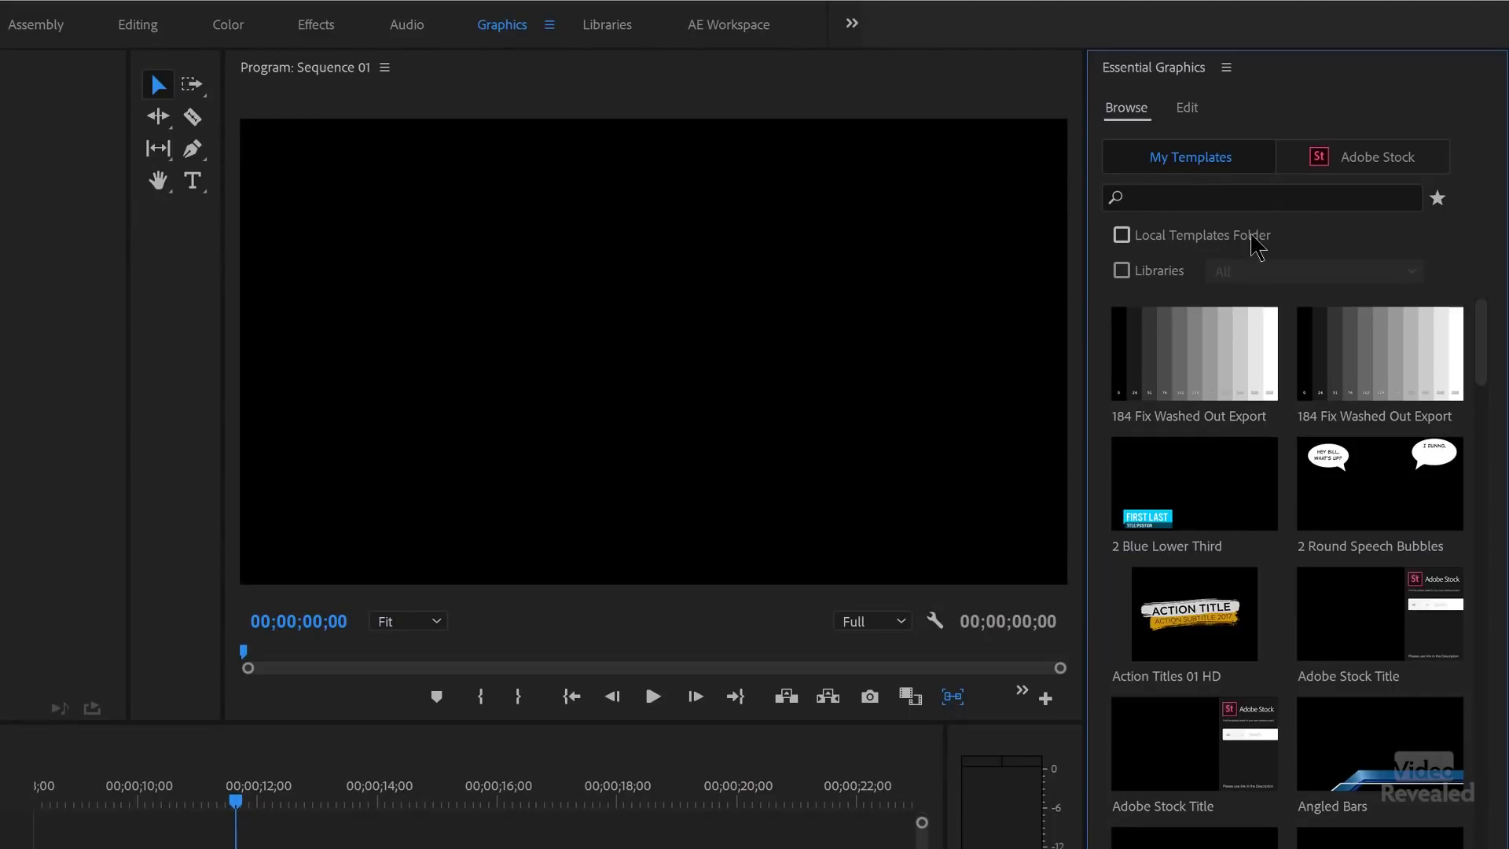
Limit My Templates to the Local Templates Folder and look through the installed graphics templates.
{"action": "left_click", "coordinate": [1203, 236]}
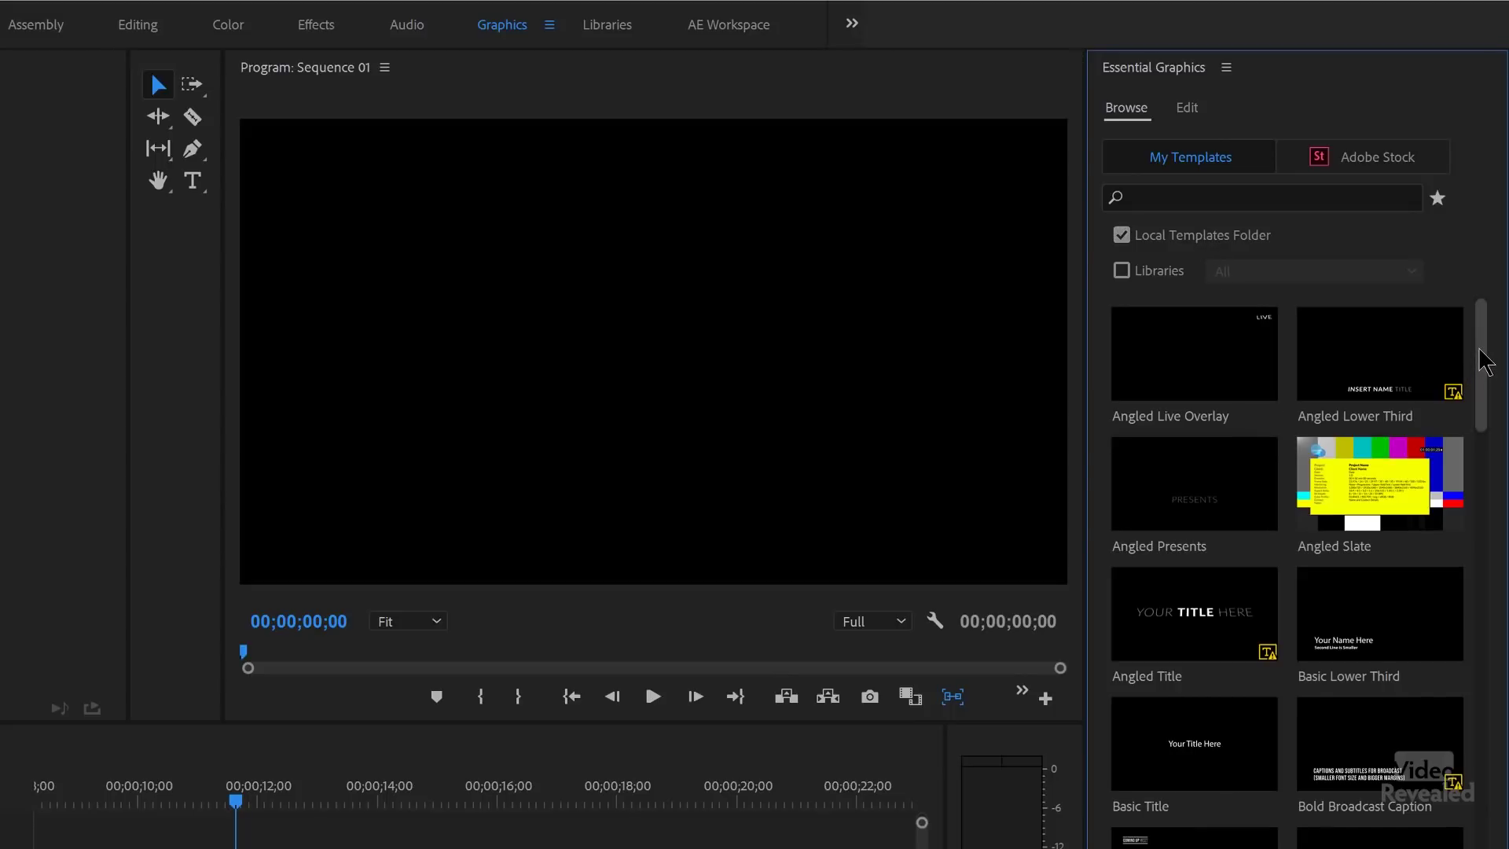
{"action": "left_click_drag", "start_coordinate": [1484, 445], "coordinate": [1484, 848]}
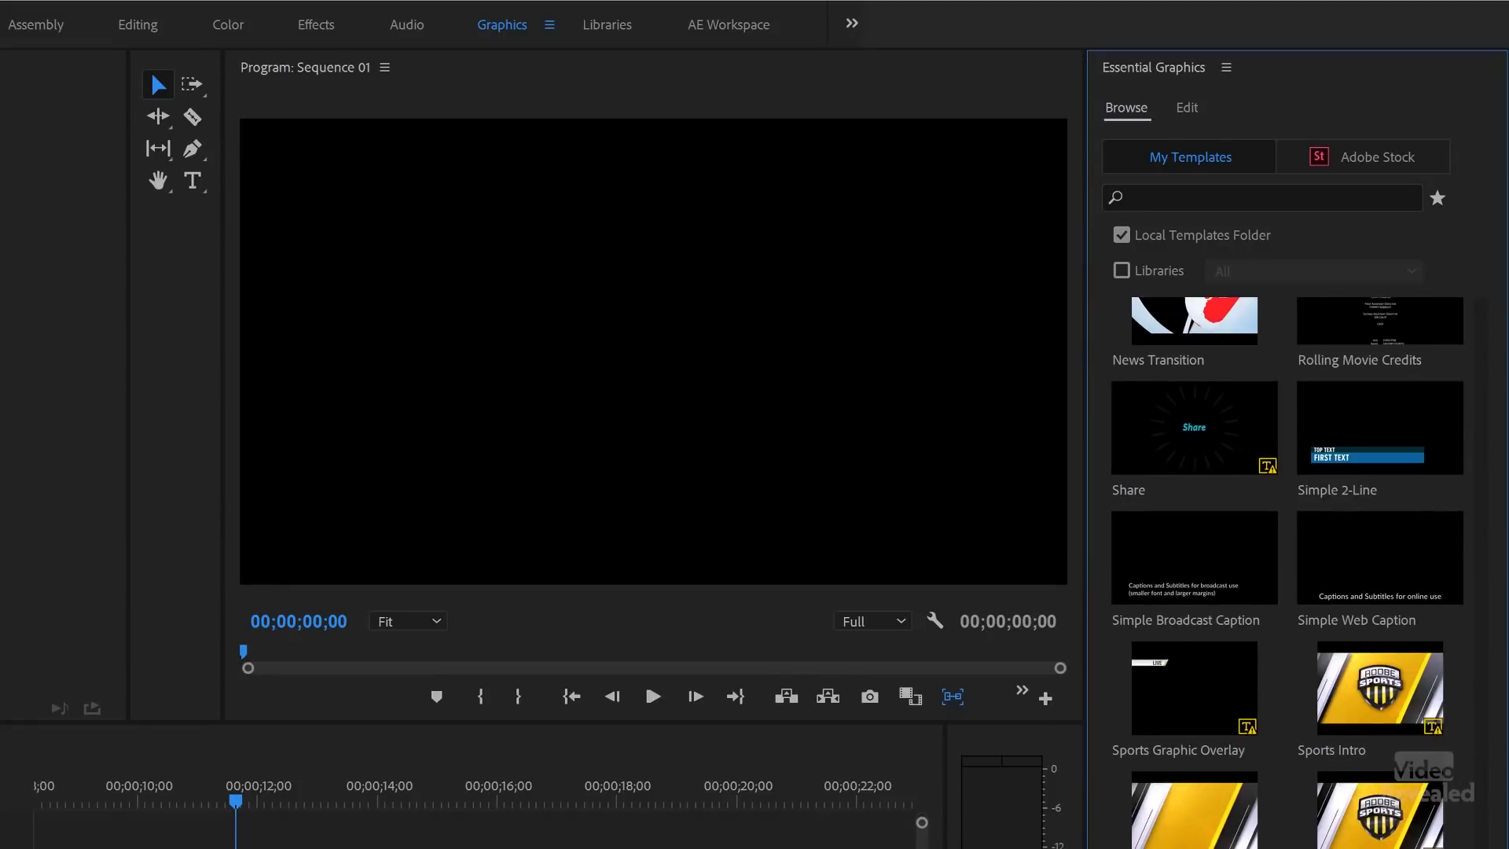
{"action": "scroll", "coordinate": [1288, 573], "scroll_direction": "up", "scroll_amount": 10}
{"action": "scroll", "coordinate": [1482, 430], "scroll_direction": "up", "scroll_amount": 10}
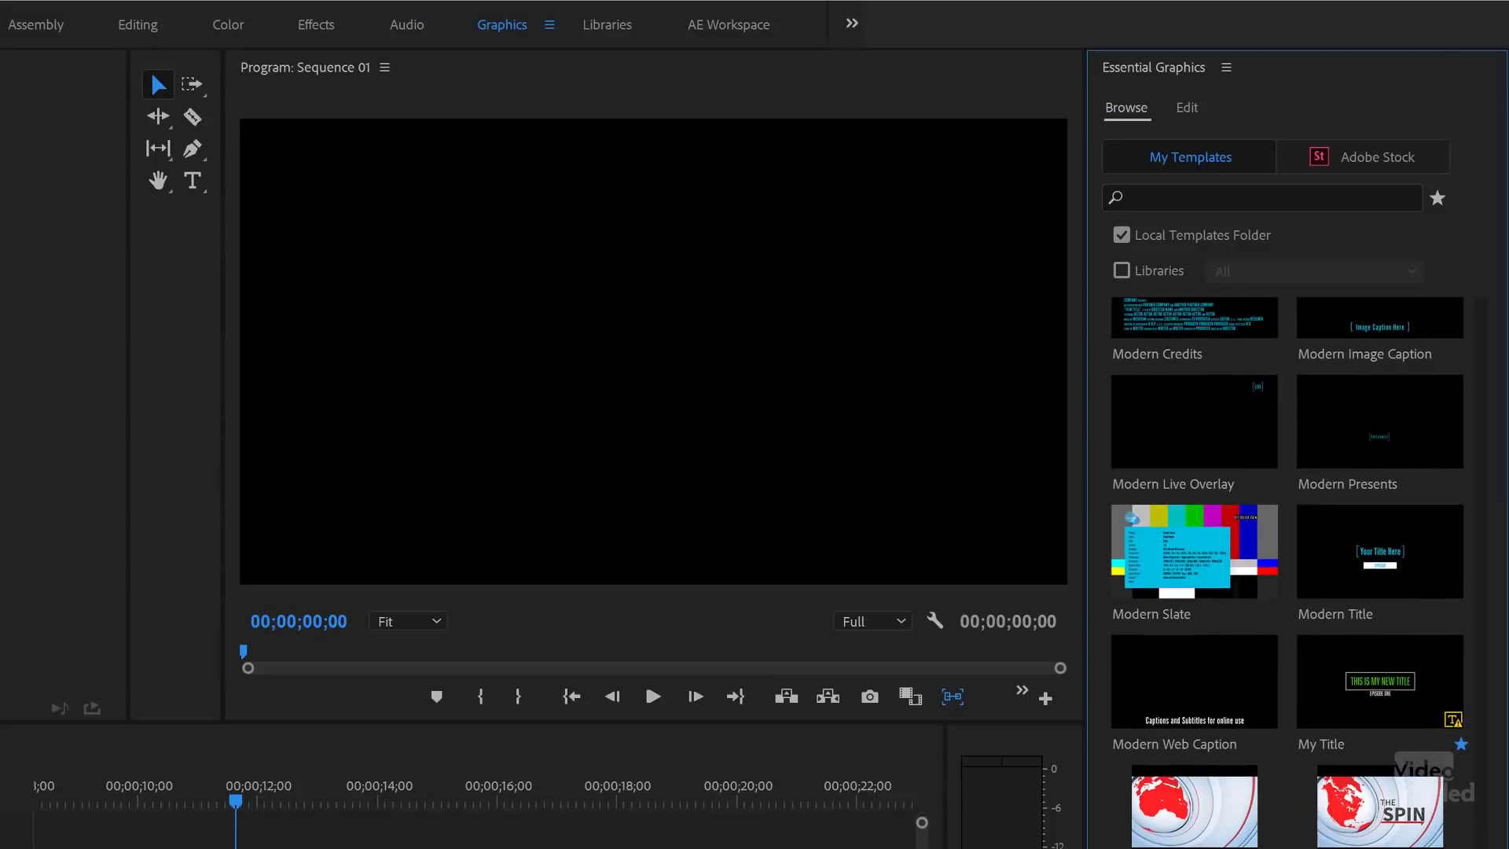
{"action": "scroll", "coordinate": [1483, 430], "scroll_direction": "up", "scroll_amount": 10}
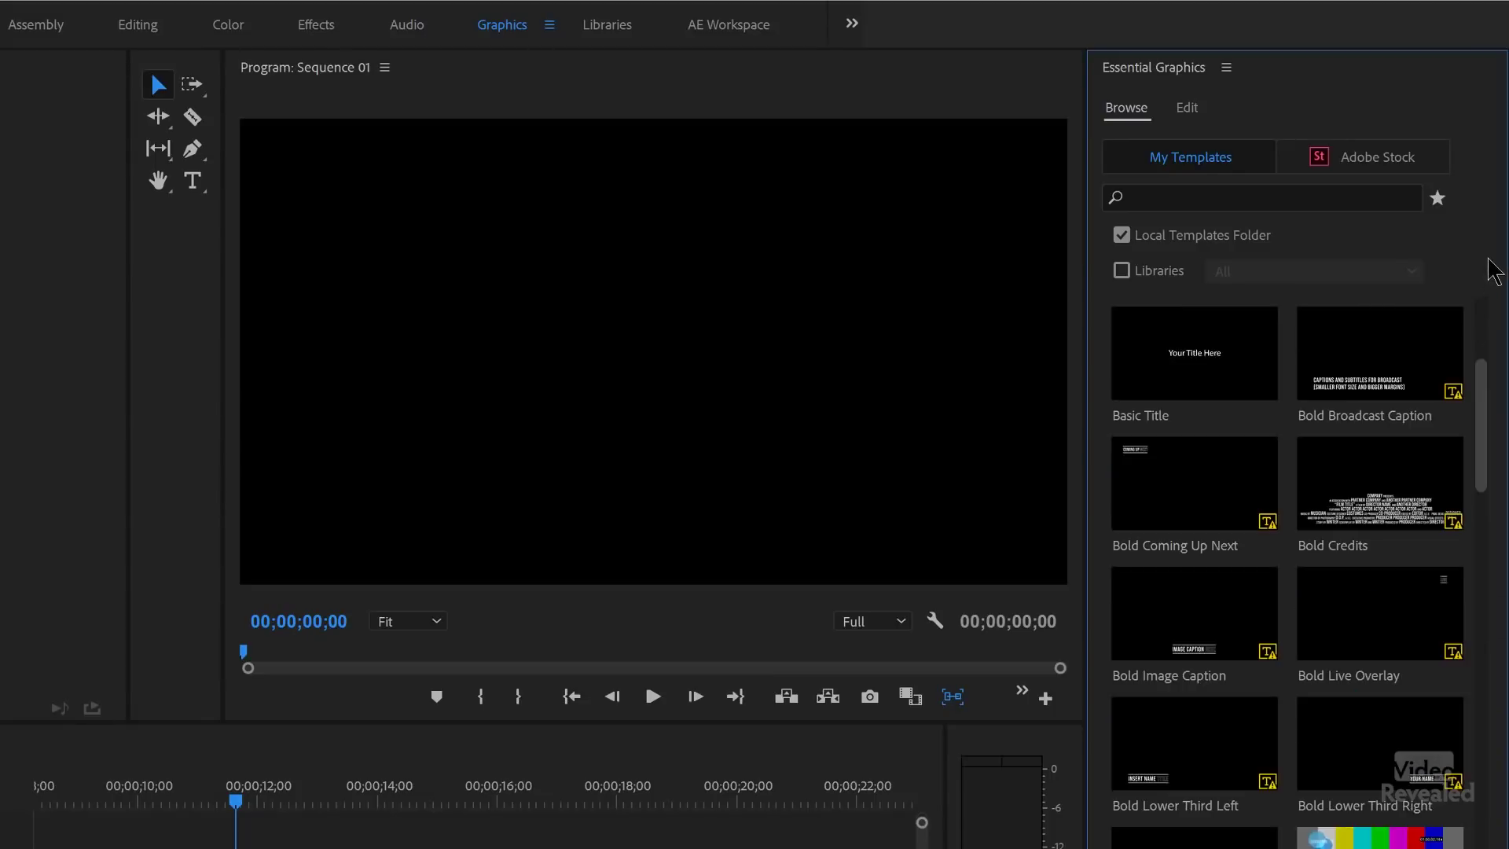
Show library templates instead of the local folder and limit them to the VideoRevealed library.
{"action": "left_click", "coordinate": [1153, 276]}
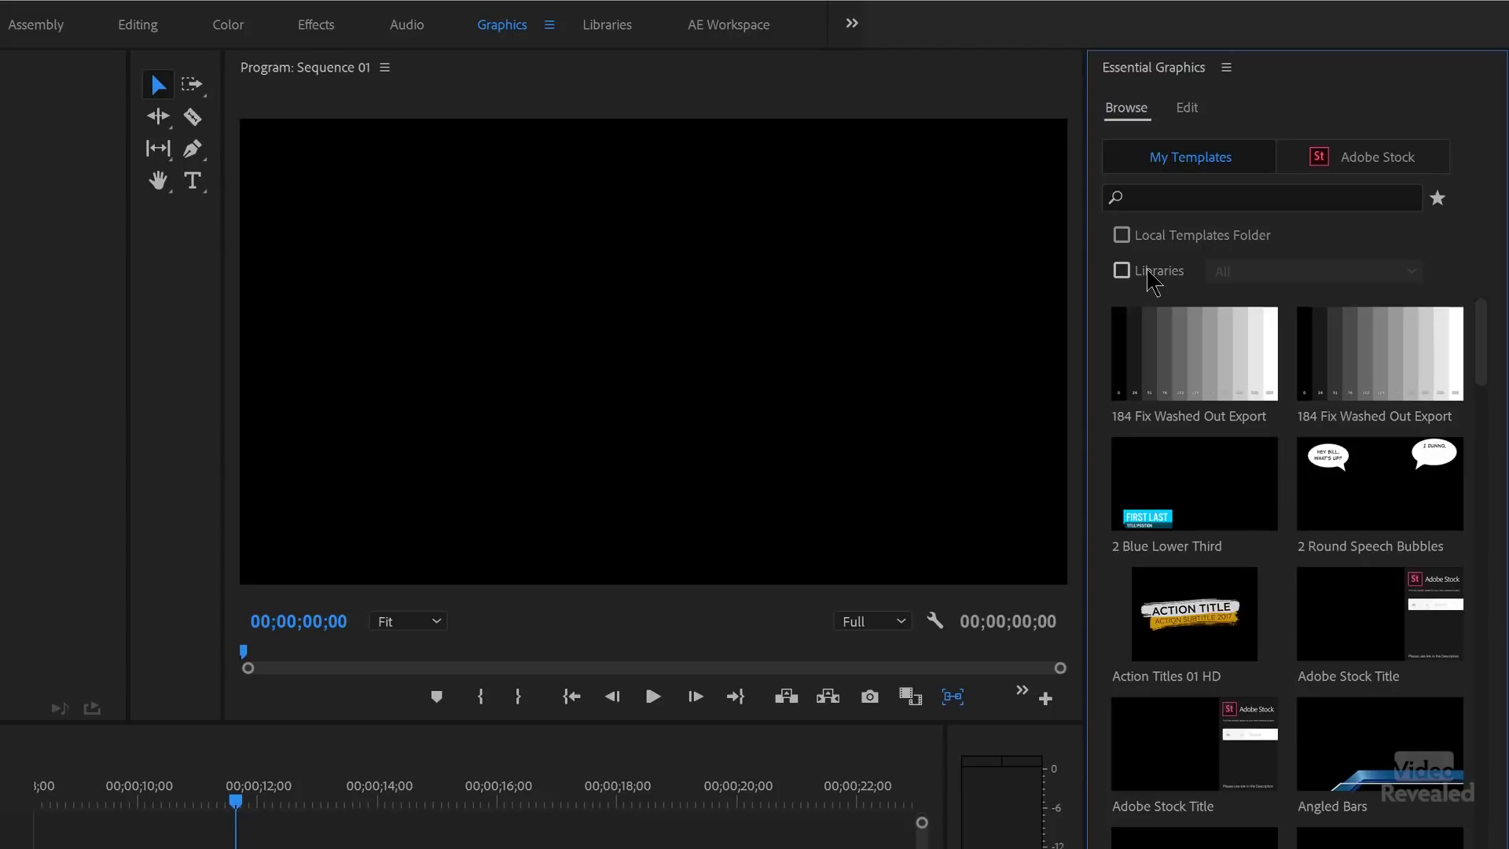
{"action": "left_click", "coordinate": [1403, 277]}
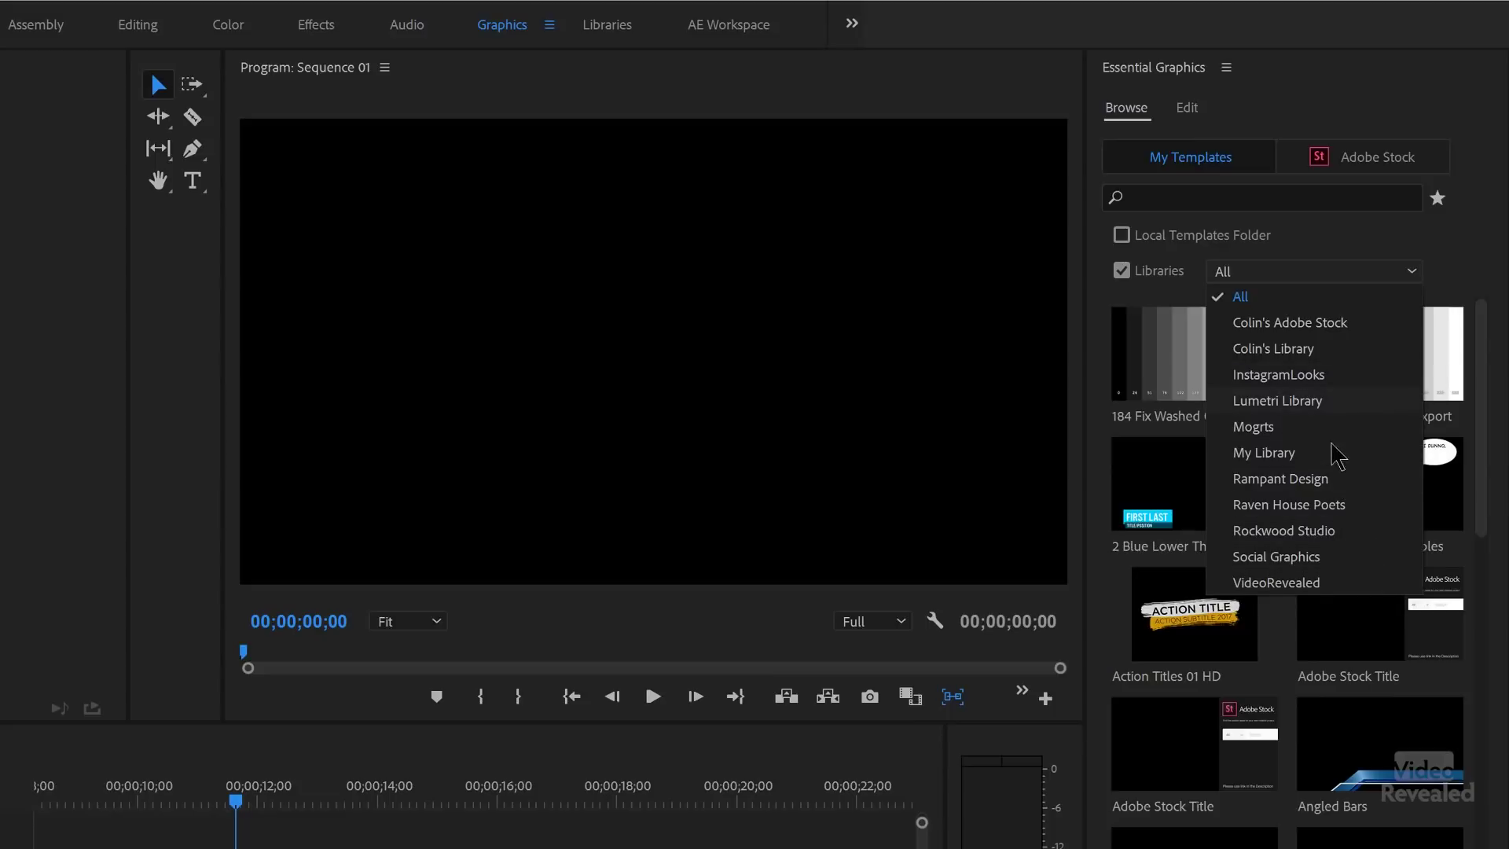
{"action": "left_click", "coordinate": [1339, 584]}
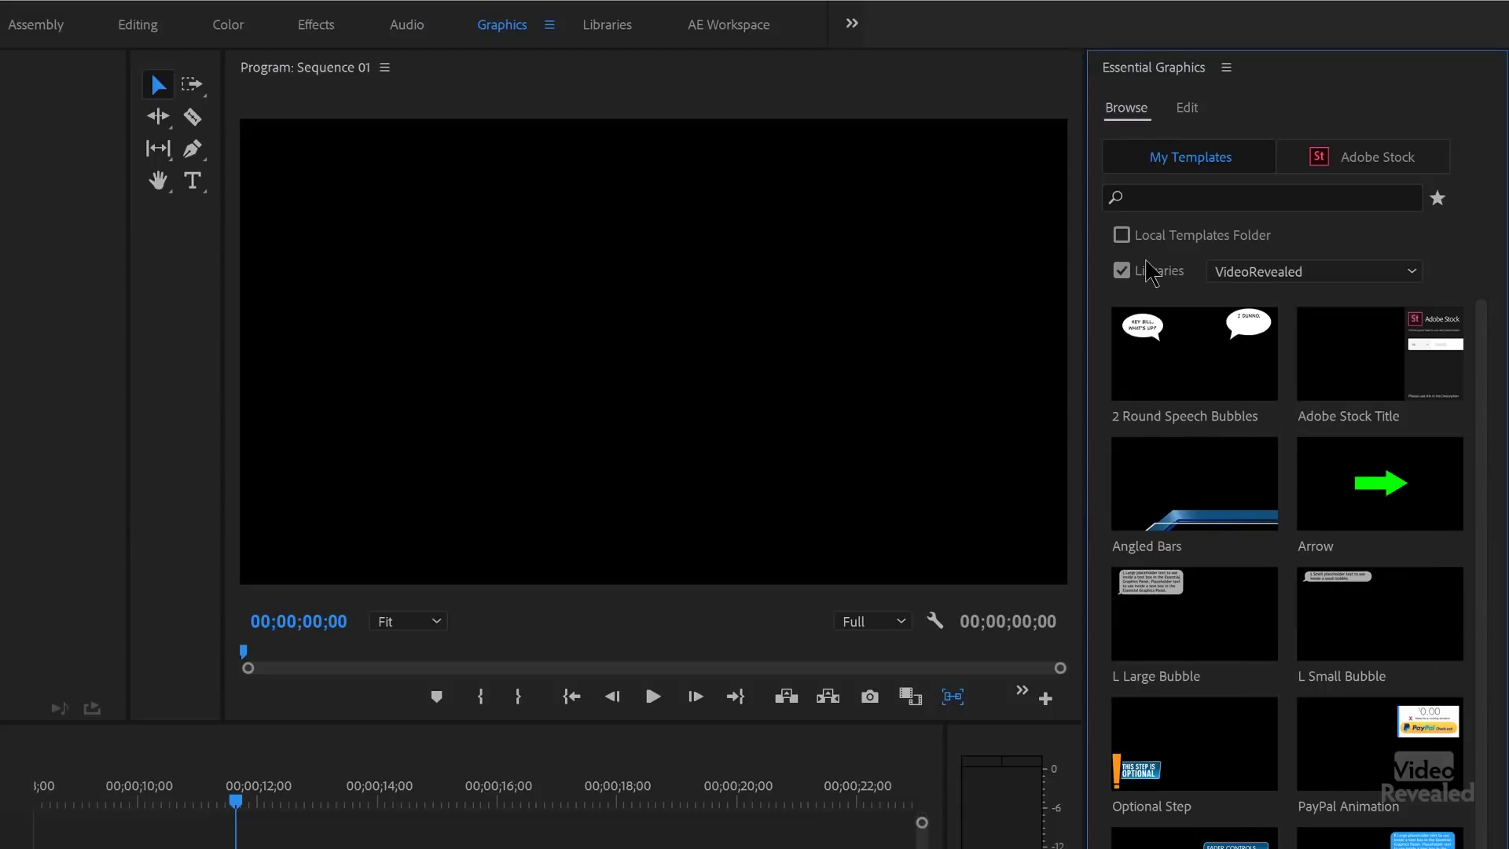
Show only Local Templates Folder items, exclude the libraries, and shrink the template thumbnails to two columns.
{"action": "left_click", "coordinate": [1163, 235]}
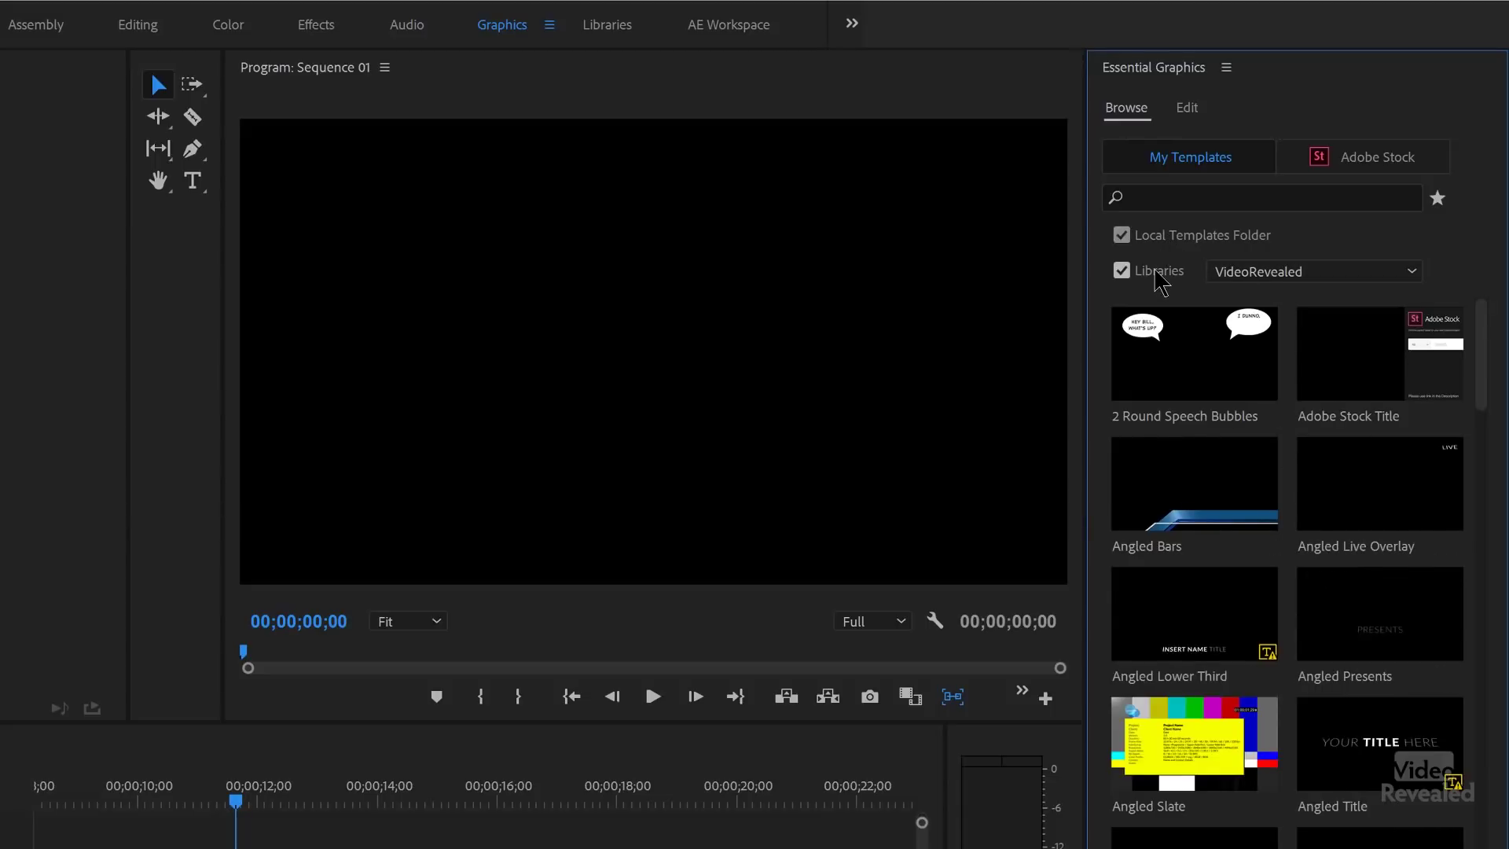
{"action": "left_click", "coordinate": [1158, 272]}
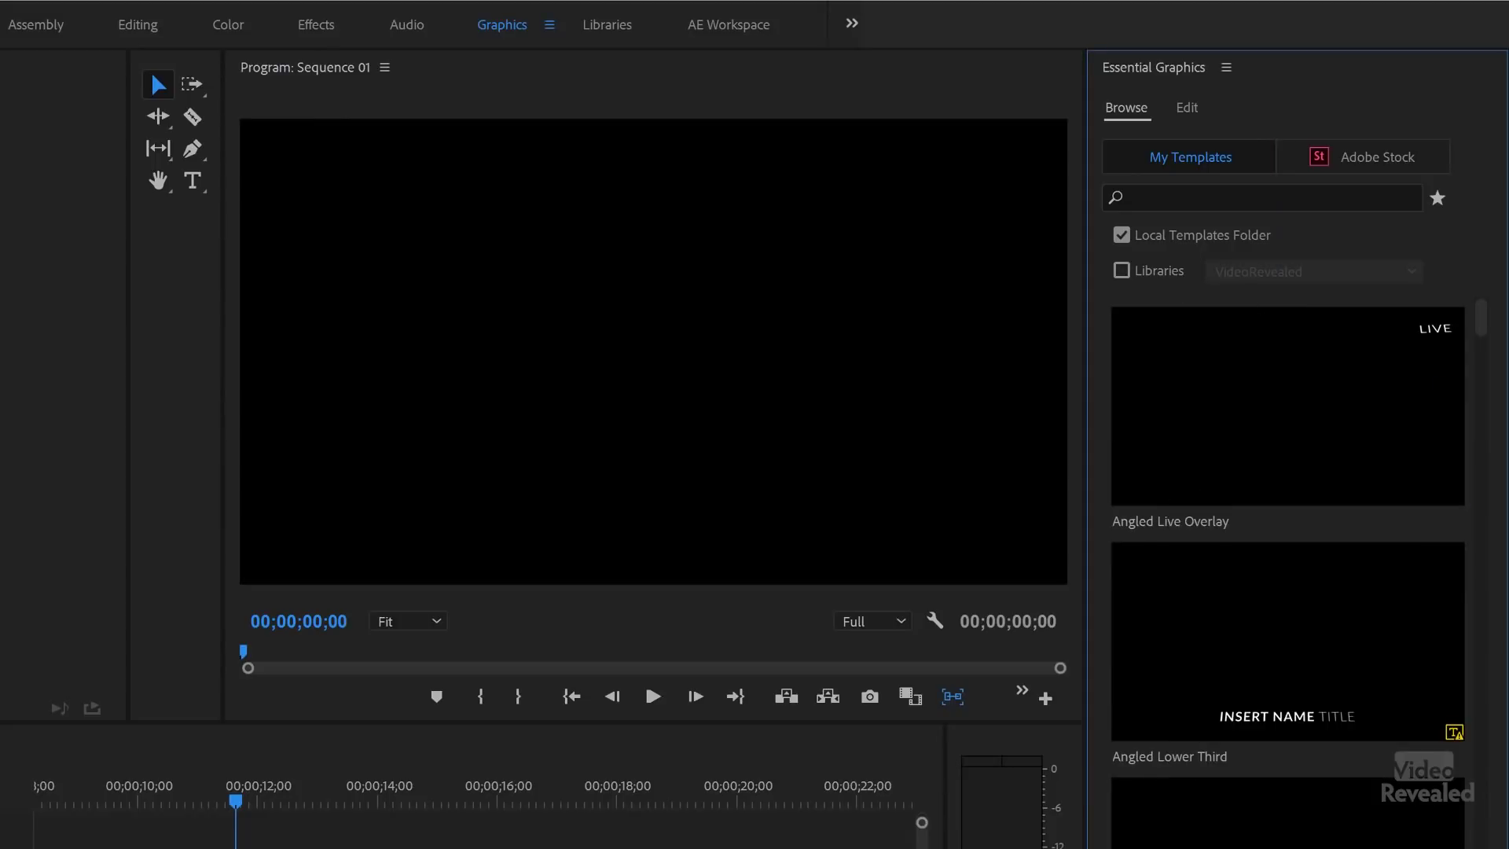
{"action": "left_click_drag", "start_coordinate": [1482, 320], "coordinate": [1497, 388]}
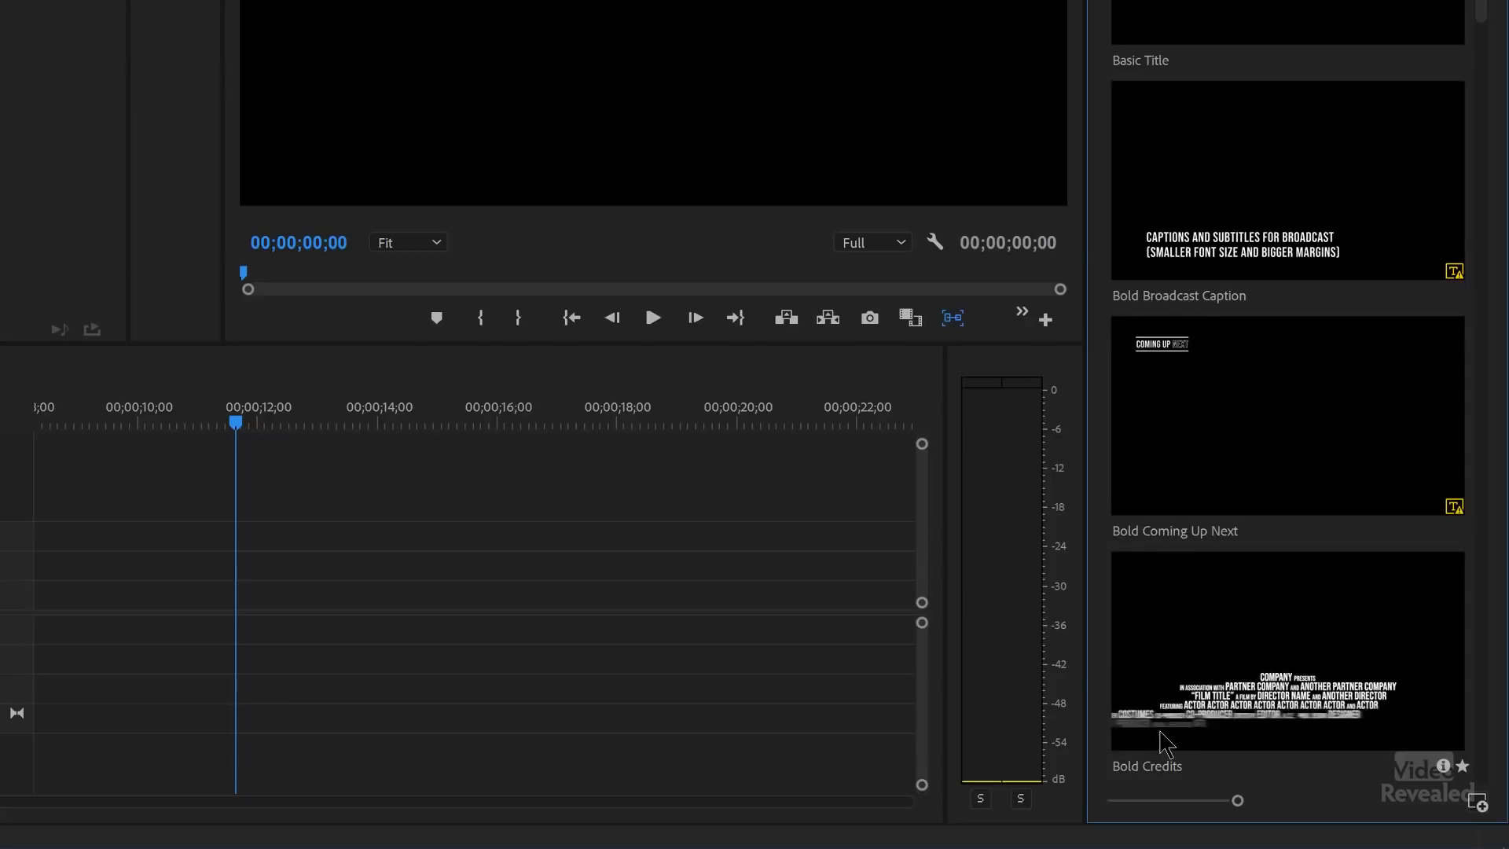
{"action": "left_click_drag", "start_coordinate": [1131, 804], "coordinate": [1078, 809]}
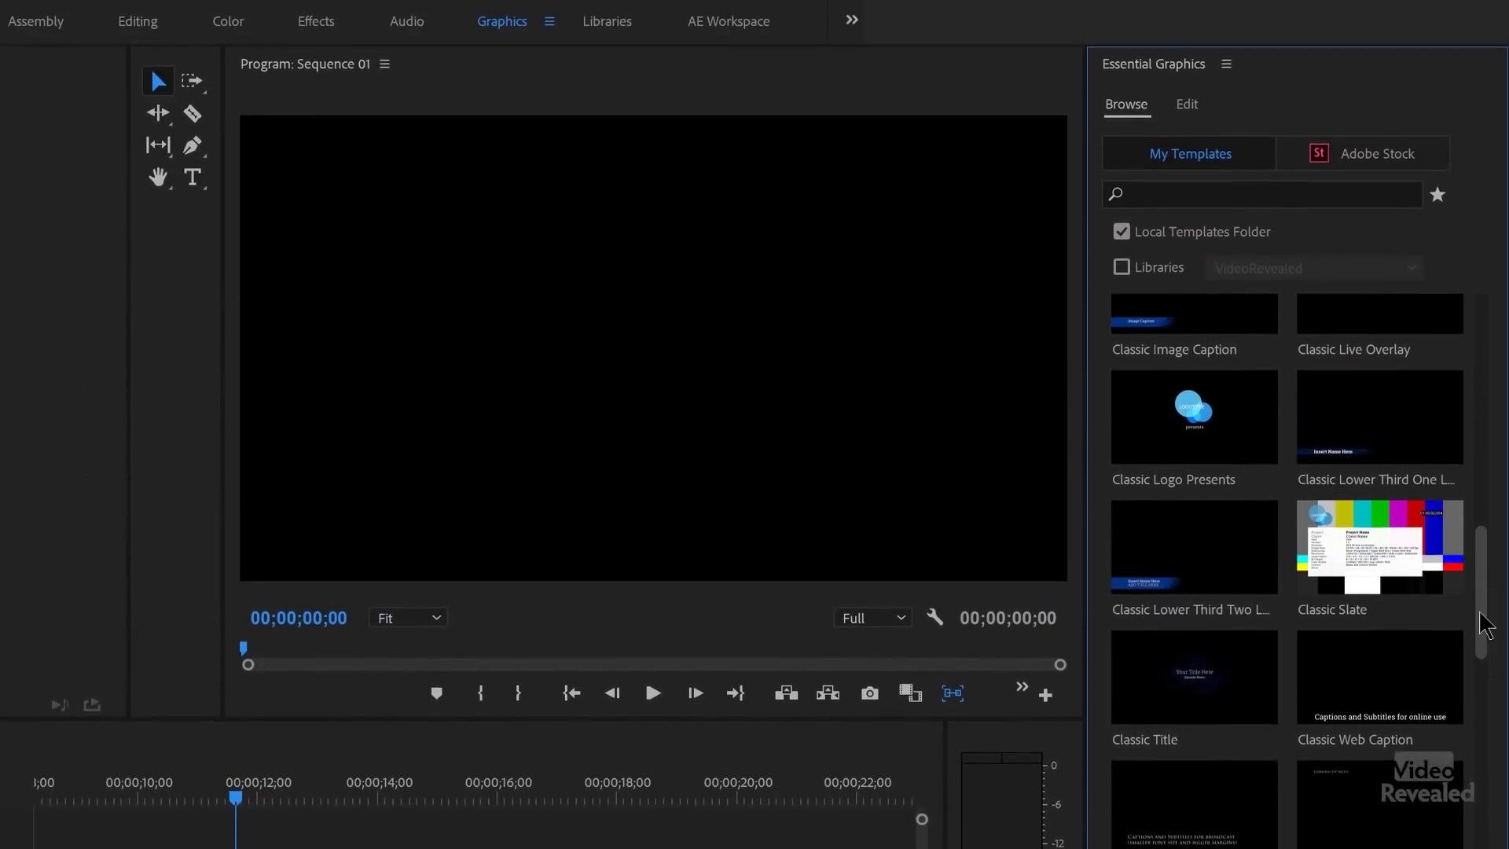
{"action": "scroll", "coordinate": [1480, 618], "scroll_direction": "up", "scroll_amount": 10}
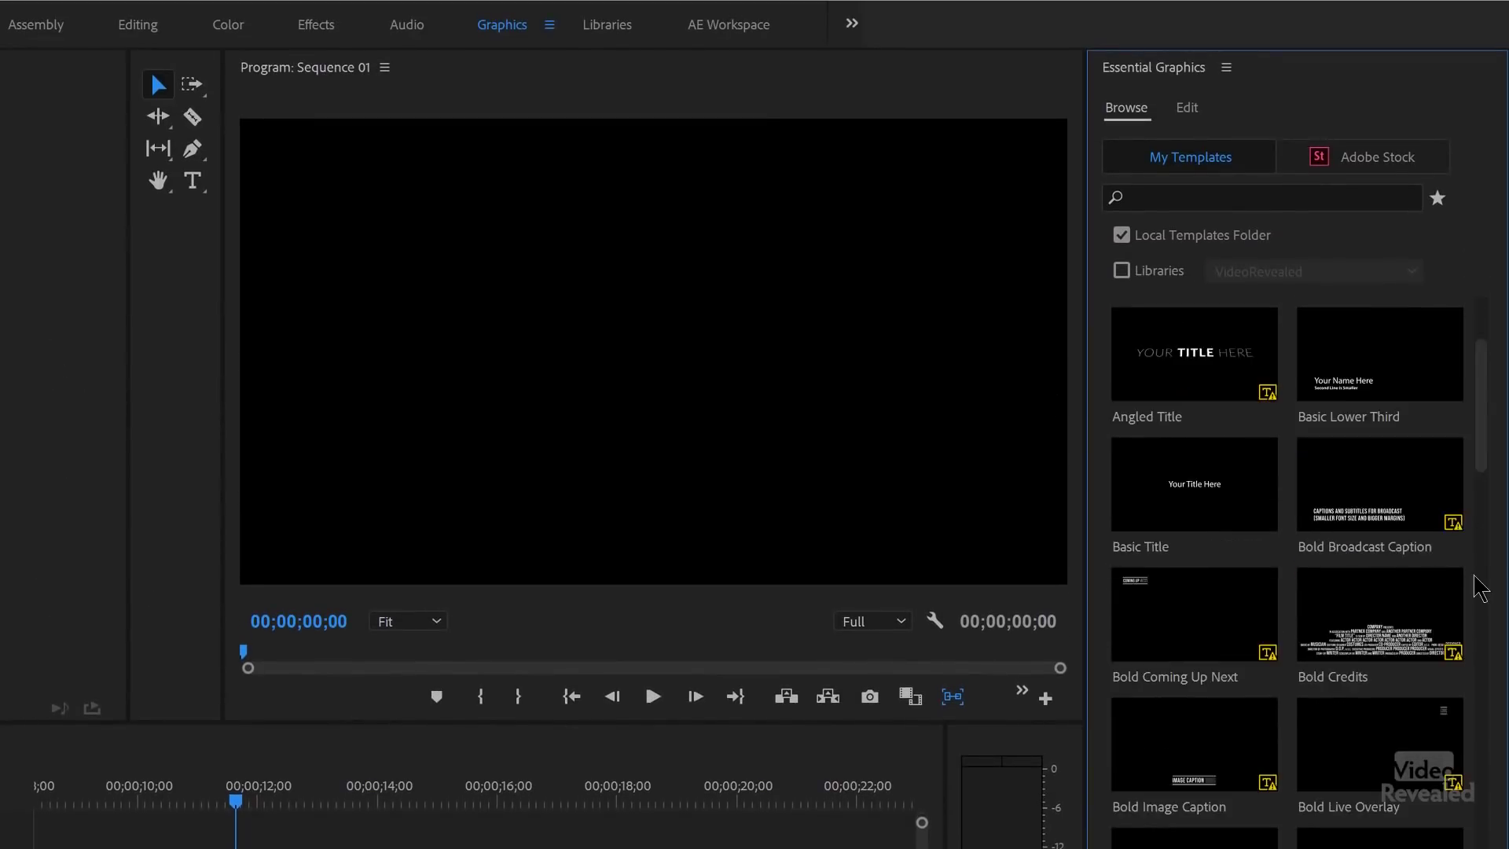
Search the local templates for "third" and show only favorites, with the two-line Film Lower Third Right template marked as a favorite.
{"action": "left_click", "coordinate": [1296, 202]}
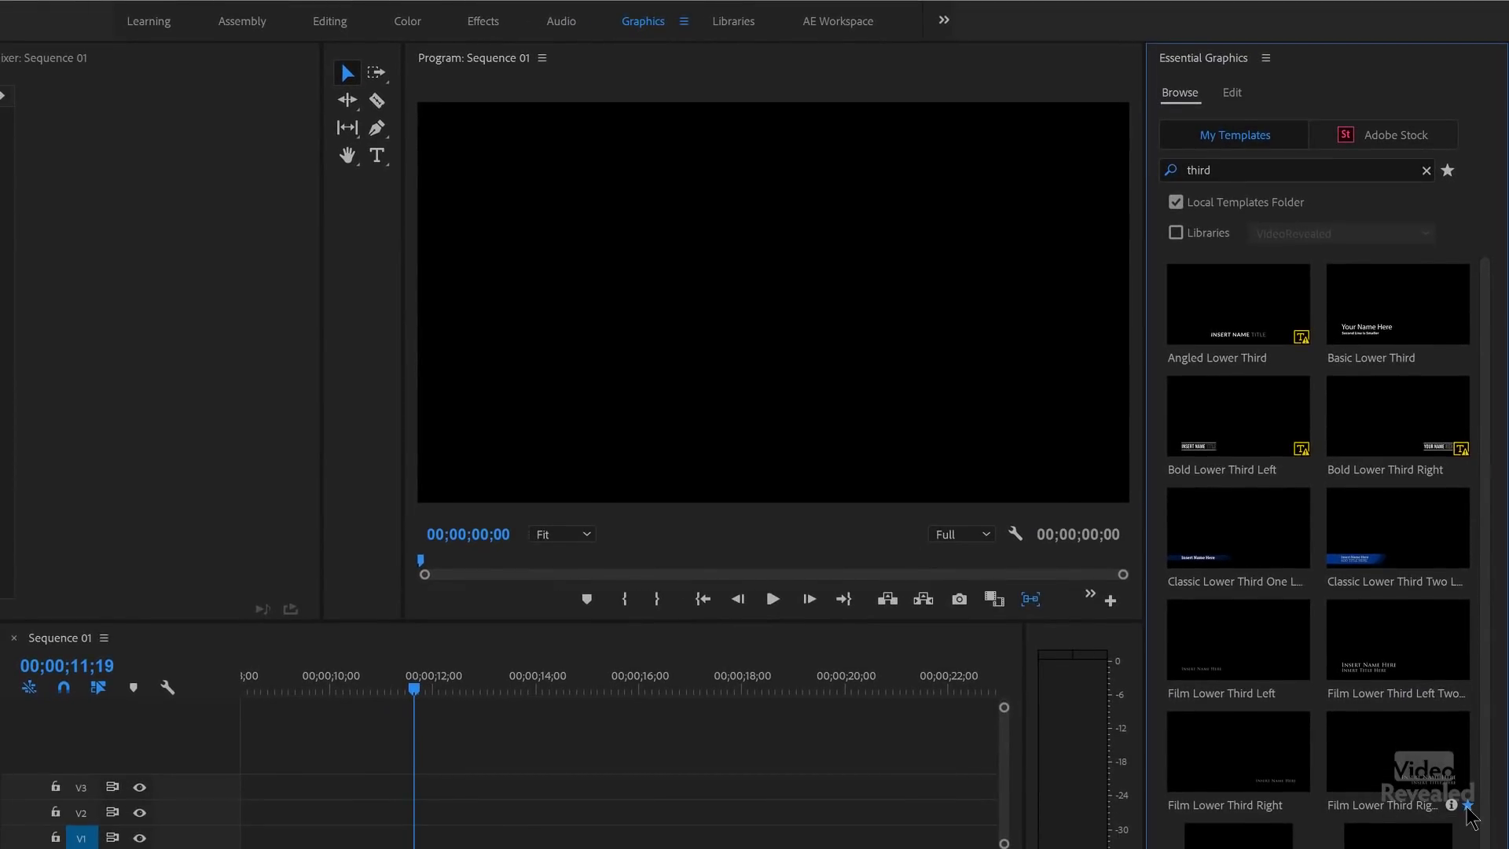
{"action": "left_click", "coordinate": [1448, 170]}
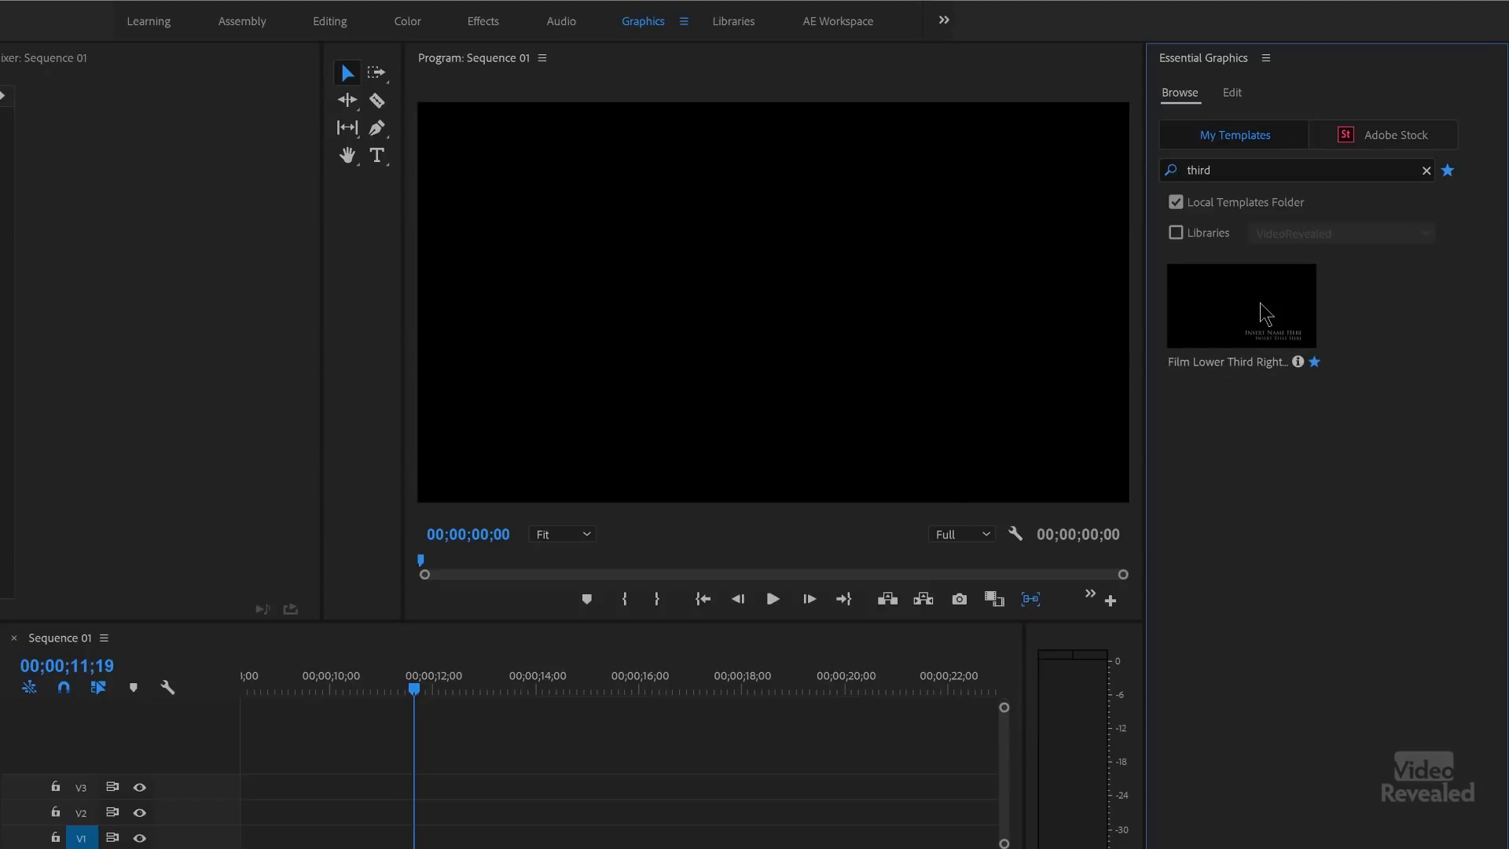
Place the favorite Film Lower Third Right template on track V2 at about 11 seconds and preview it at 00;00;11;29.
{"action": "left_click_drag", "start_coordinate": [1265, 313], "coordinate": [1216, 338]}
{"action": "left_click_drag", "start_coordinate": [527, 743], "coordinate": [388, 794]}
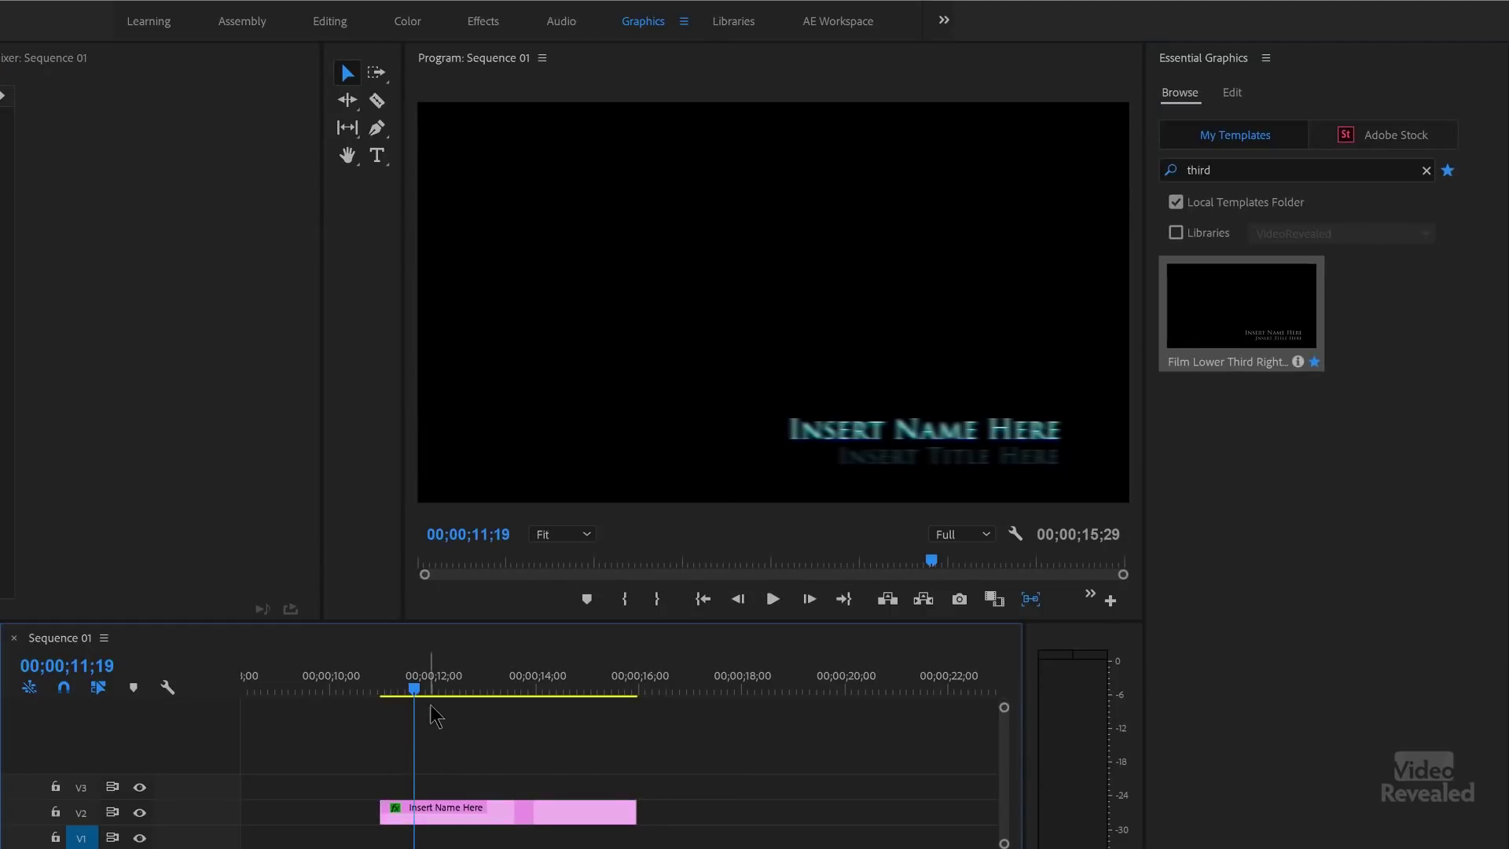
{"action": "mouse_move", "coordinate": [417, 696]}
{"action": "left_mouse_down"}
{"action": "mouse_move", "coordinate": [367, 696]}
{"action": "mouse_move", "coordinate": [438, 704]}
{"action": "left_mouse_up"}
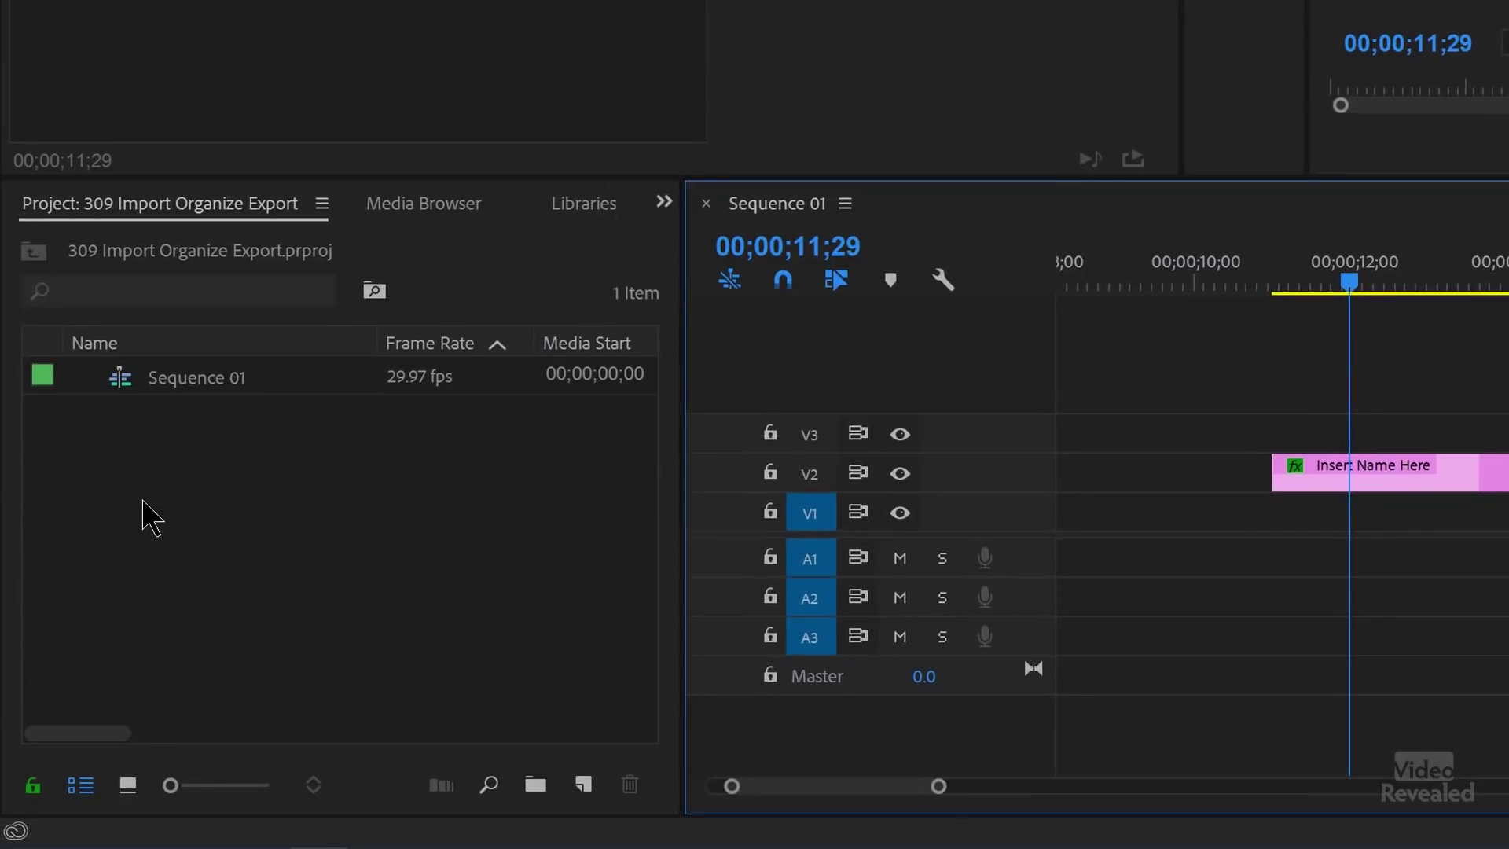
Select the lower third graphic clip on V2 and move it about 1.5 seconds earlier in the sequence.
{"action": "left_click", "coordinate": [0, 838]}
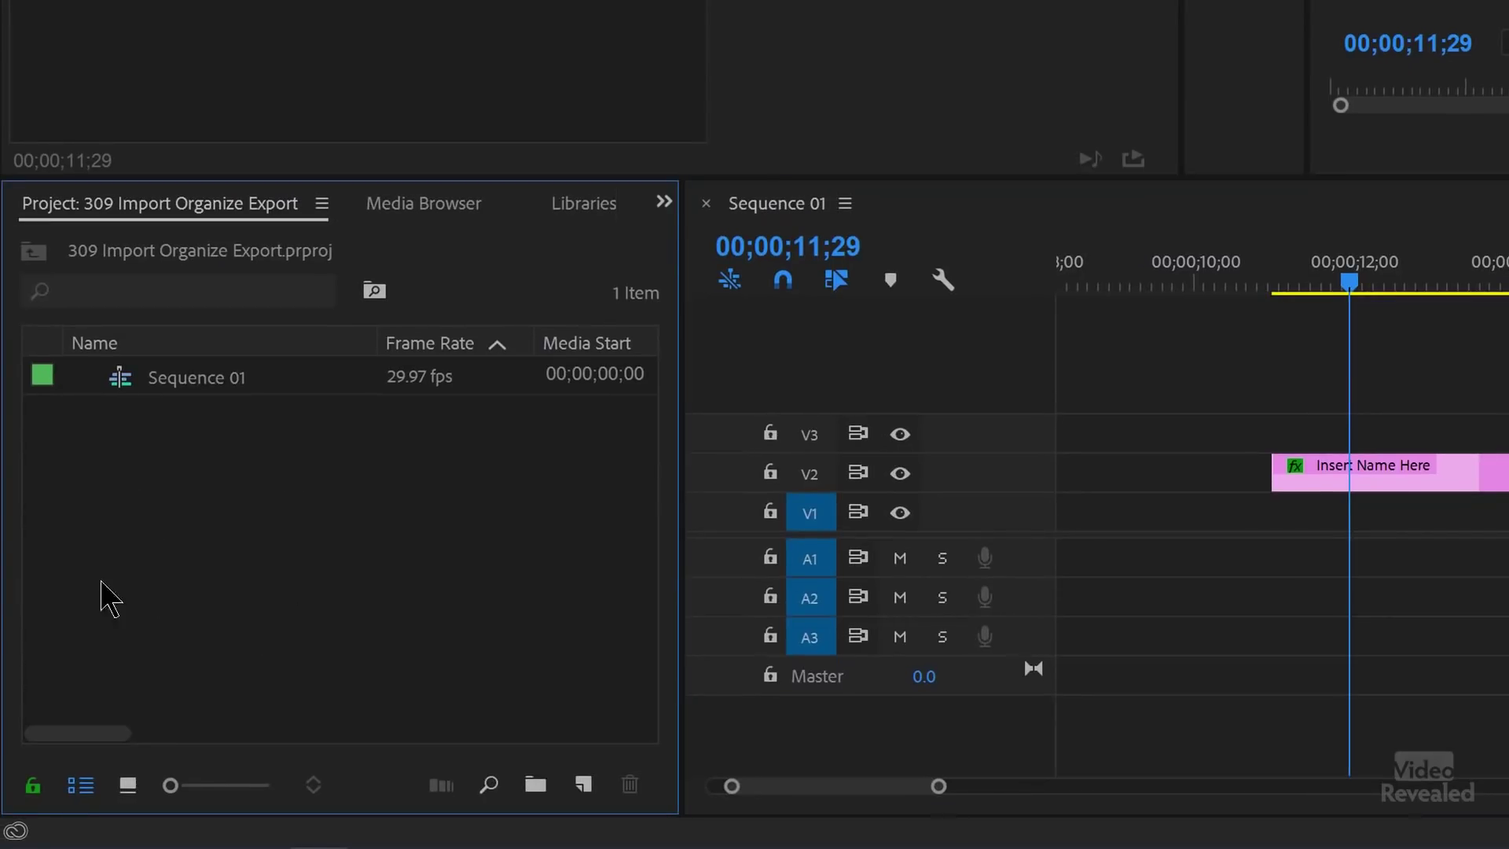
{"action": "left_click", "coordinate": [1375, 481]}
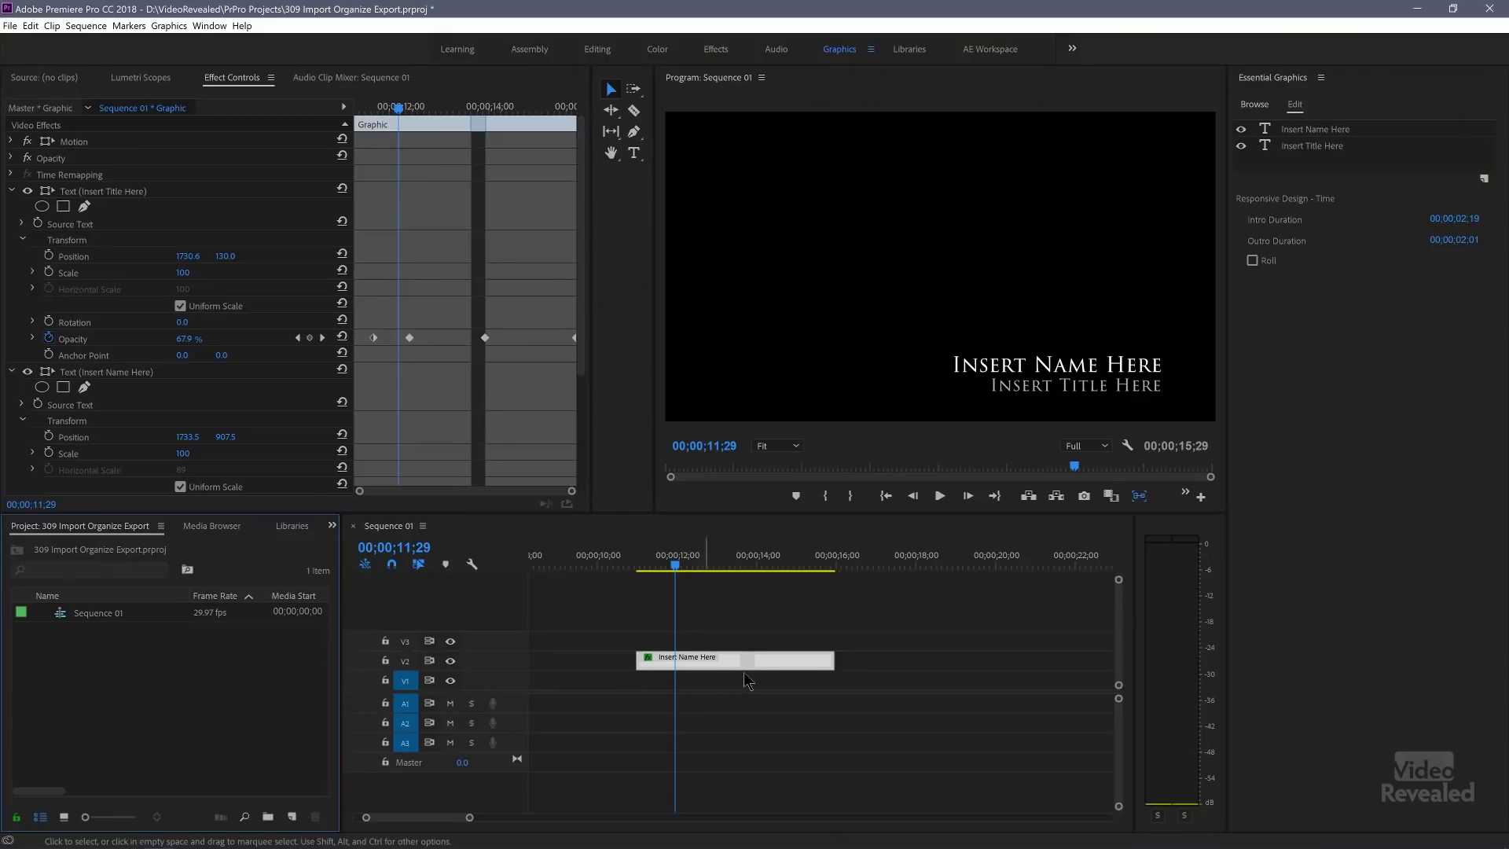
{"action": "left_click_drag", "start_coordinate": [747, 668], "coordinate": [686, 661]}
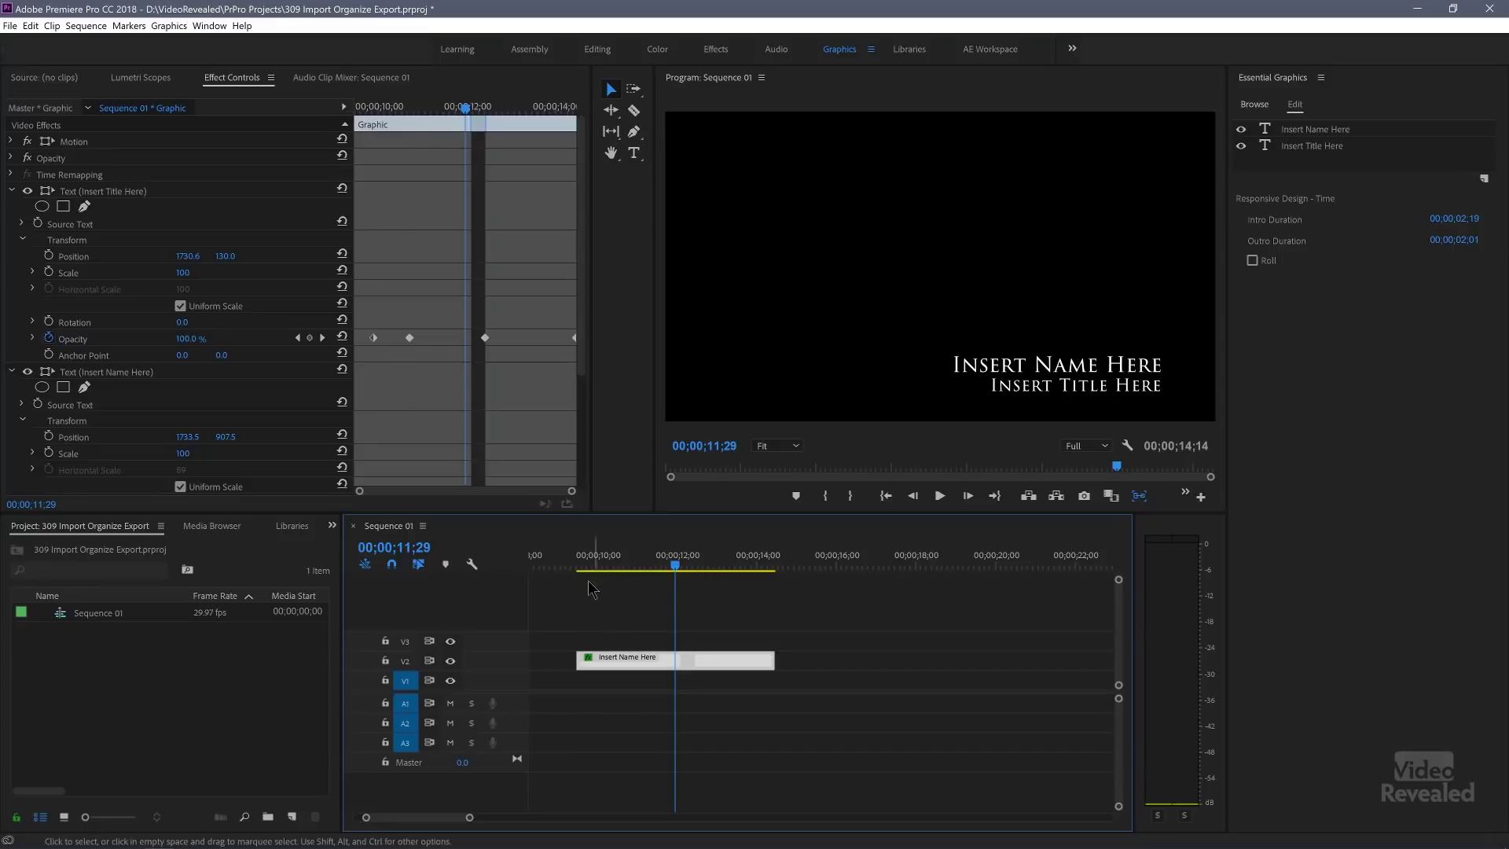
Extend the end of the lower third clip on V2 by 6 seconds to an 11-second duration and scrub through its animation.
{"action": "left_click_drag", "start_coordinate": [585, 562], "coordinate": [611, 578]}
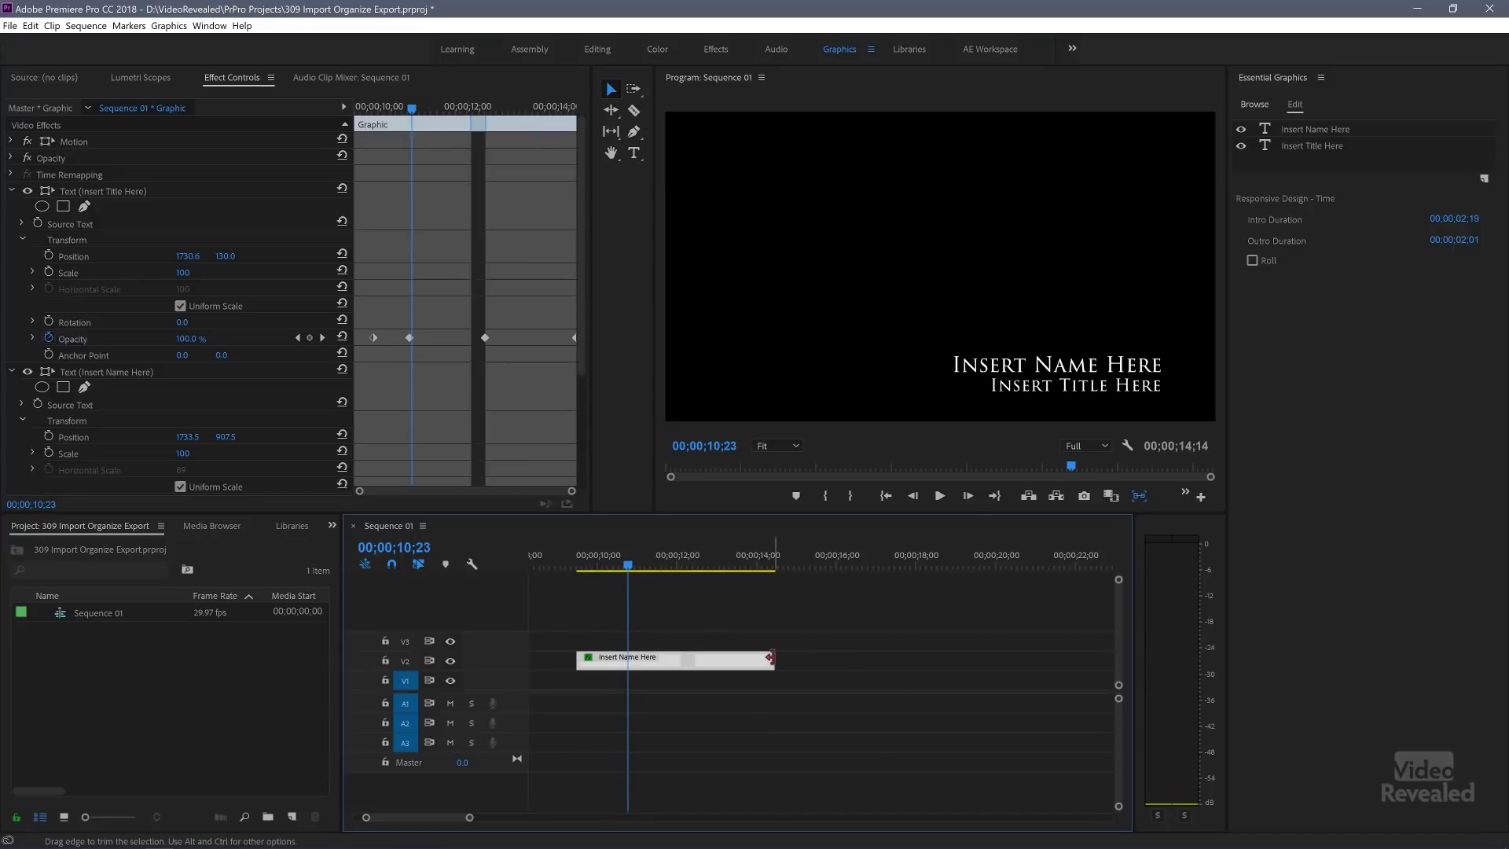
{"action": "left_click_drag", "start_coordinate": [812, 659], "coordinate": [901, 657]}
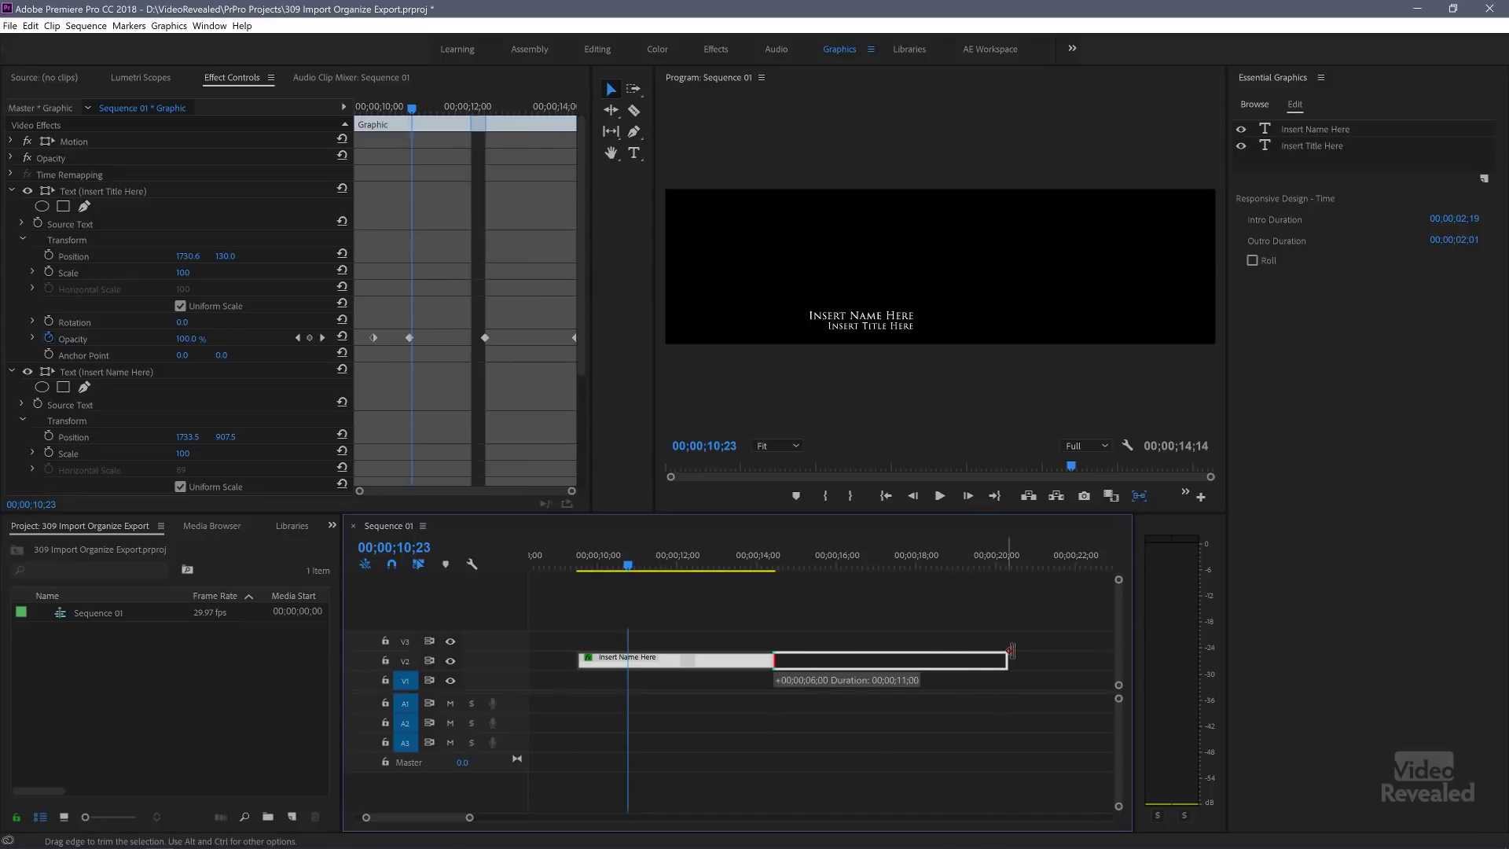
{"action": "left_click_drag", "start_coordinate": [1004, 651], "coordinate": [1013, 654]}
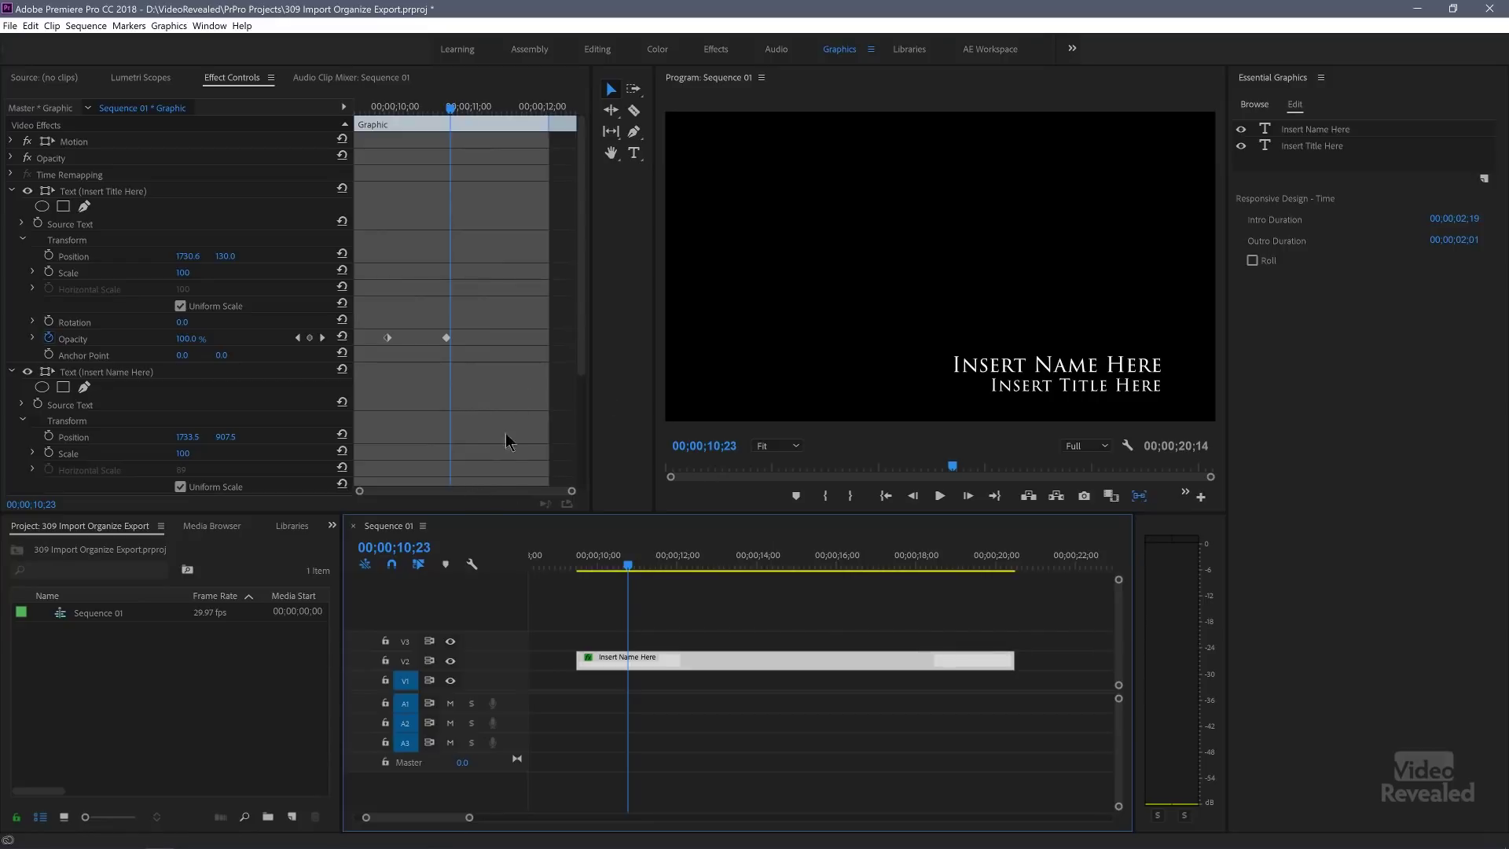
{"action": "mouse_move", "coordinate": [626, 564]}
{"action": "left_mouse_down"}
{"action": "mouse_move", "coordinate": [573, 563]}
{"action": "mouse_move", "coordinate": [626, 570]}
{"action": "left_mouse_up"}
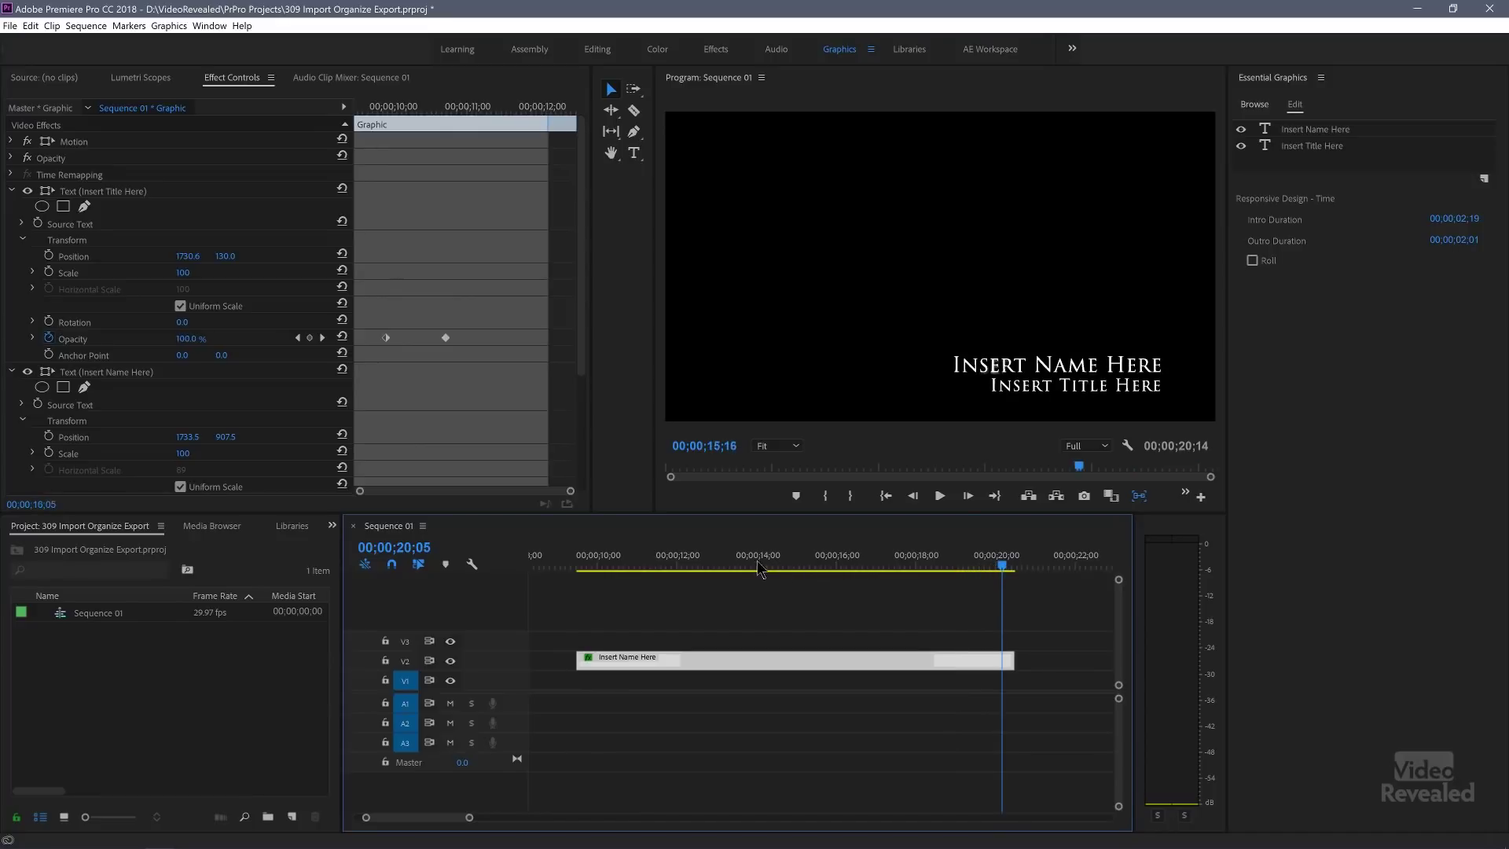
{"action": "left_click_drag", "start_coordinate": [787, 575], "coordinate": [780, 572]}
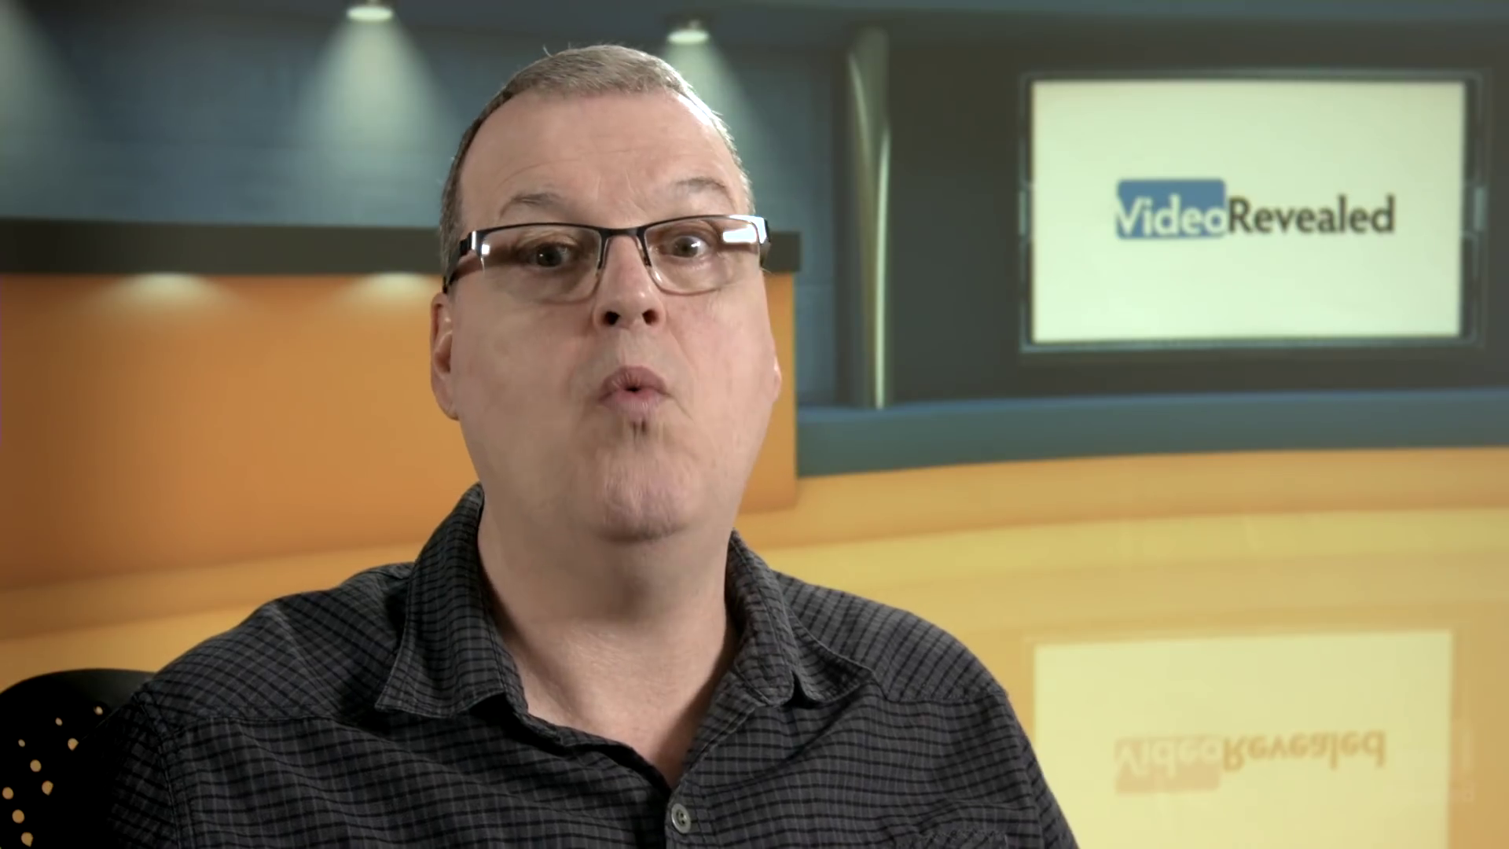
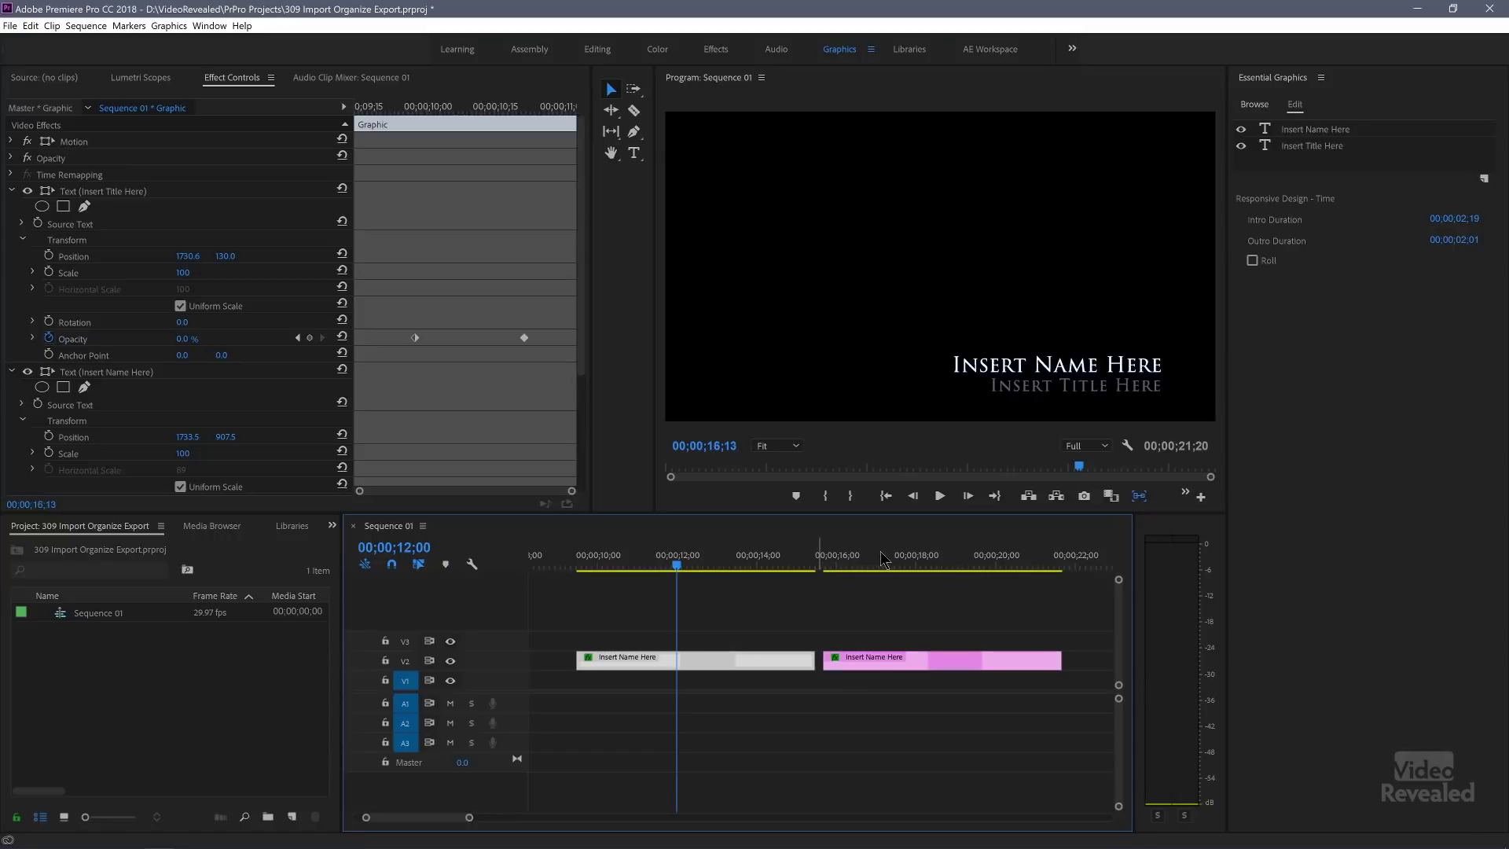
In the second lower third, replace the name line with the person's full name and the title line with "VIDEOREVEALED".
{"action": "double_click", "coordinate": [1057, 361]}
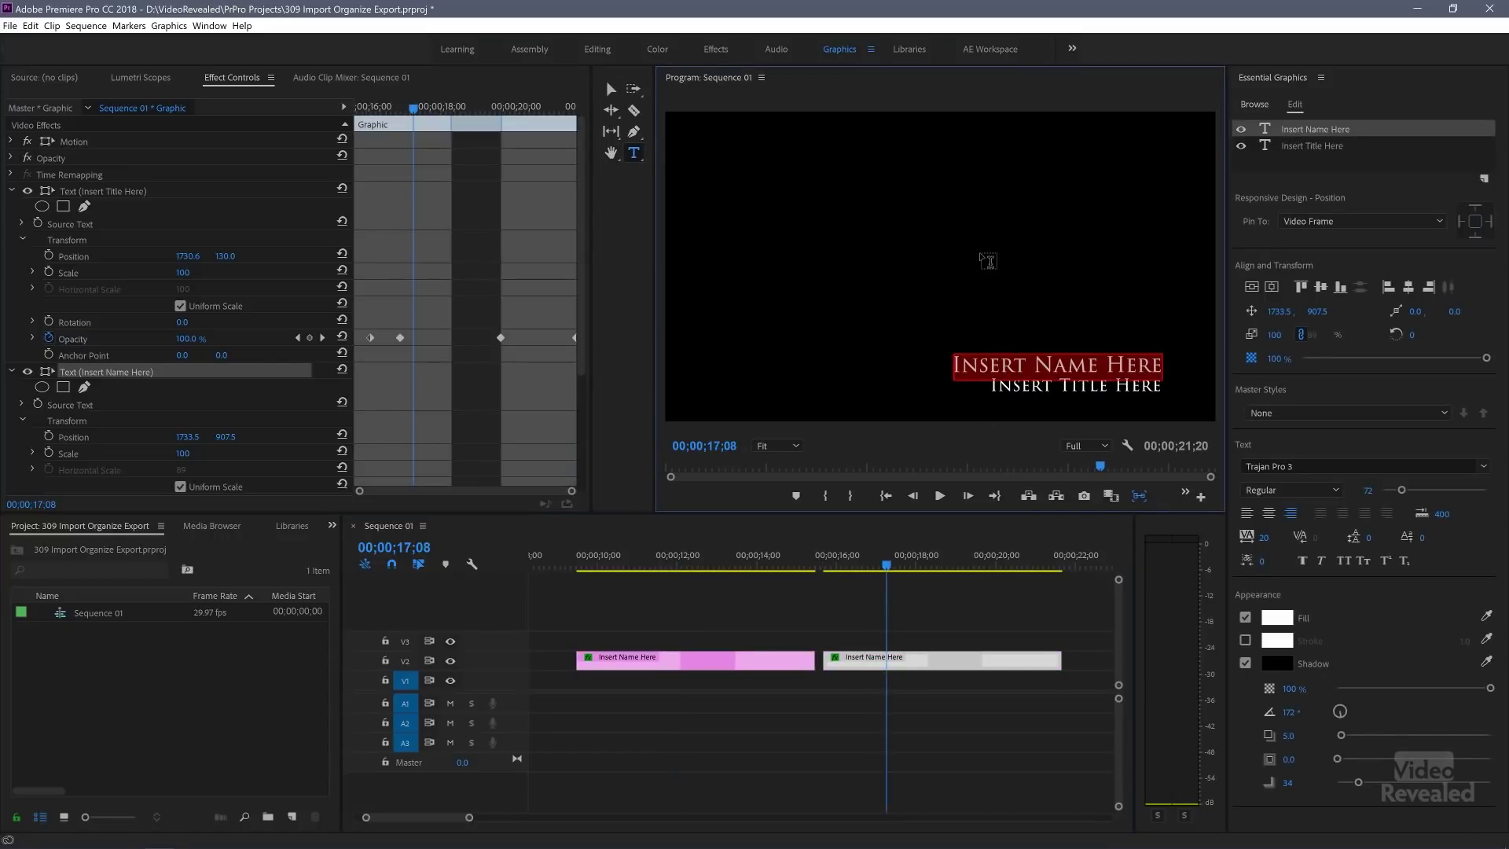
{"action": "type", "text": "COLIN SMITH"}
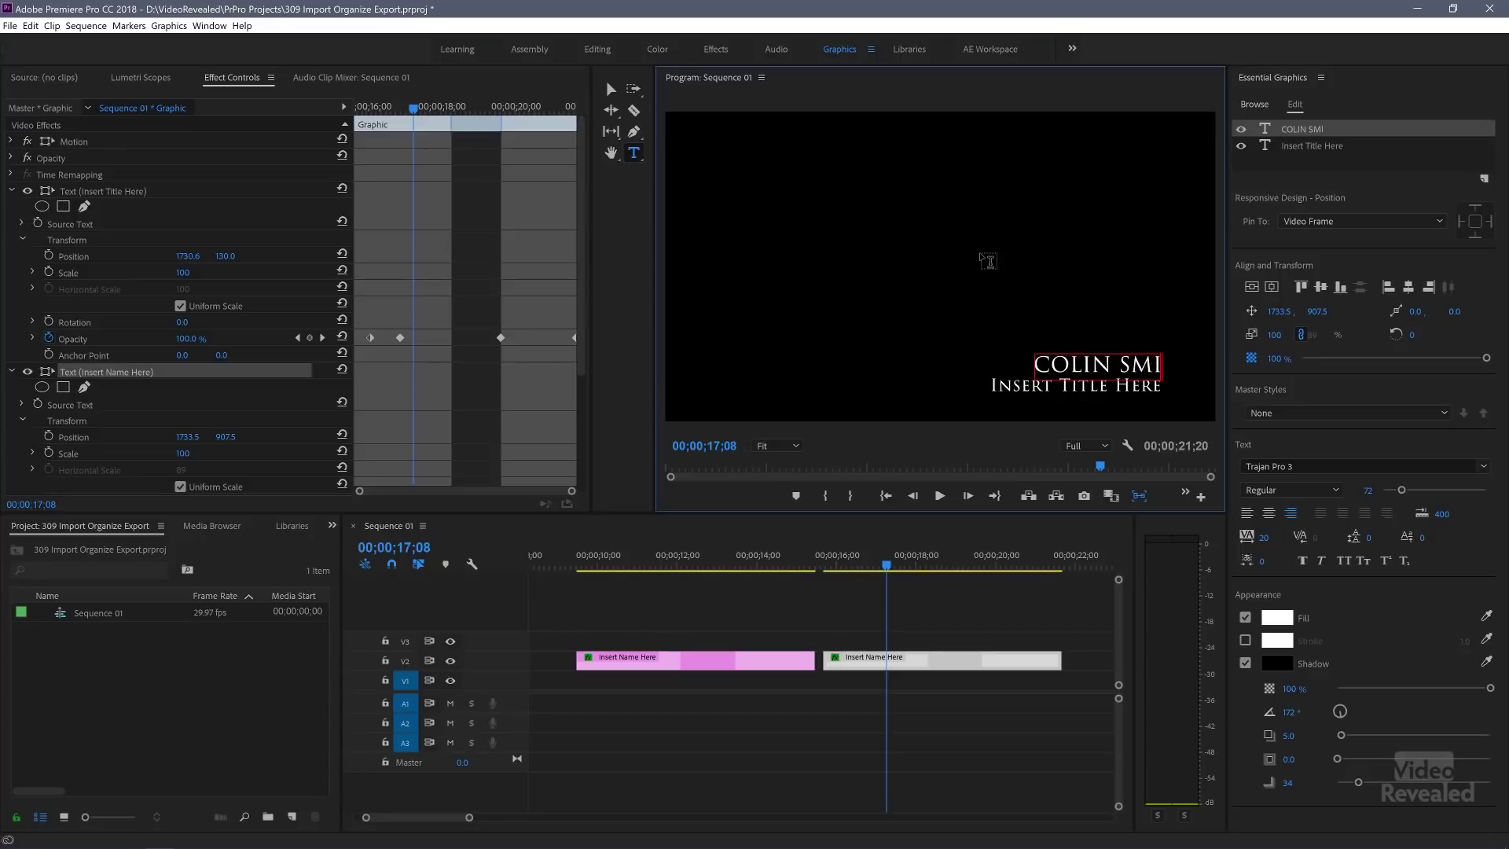
{"action": "double_click", "coordinate": [1021, 383]}
{"action": "triple_click", "coordinate": [1037, 391]}
{"action": "type", "text": "V"}
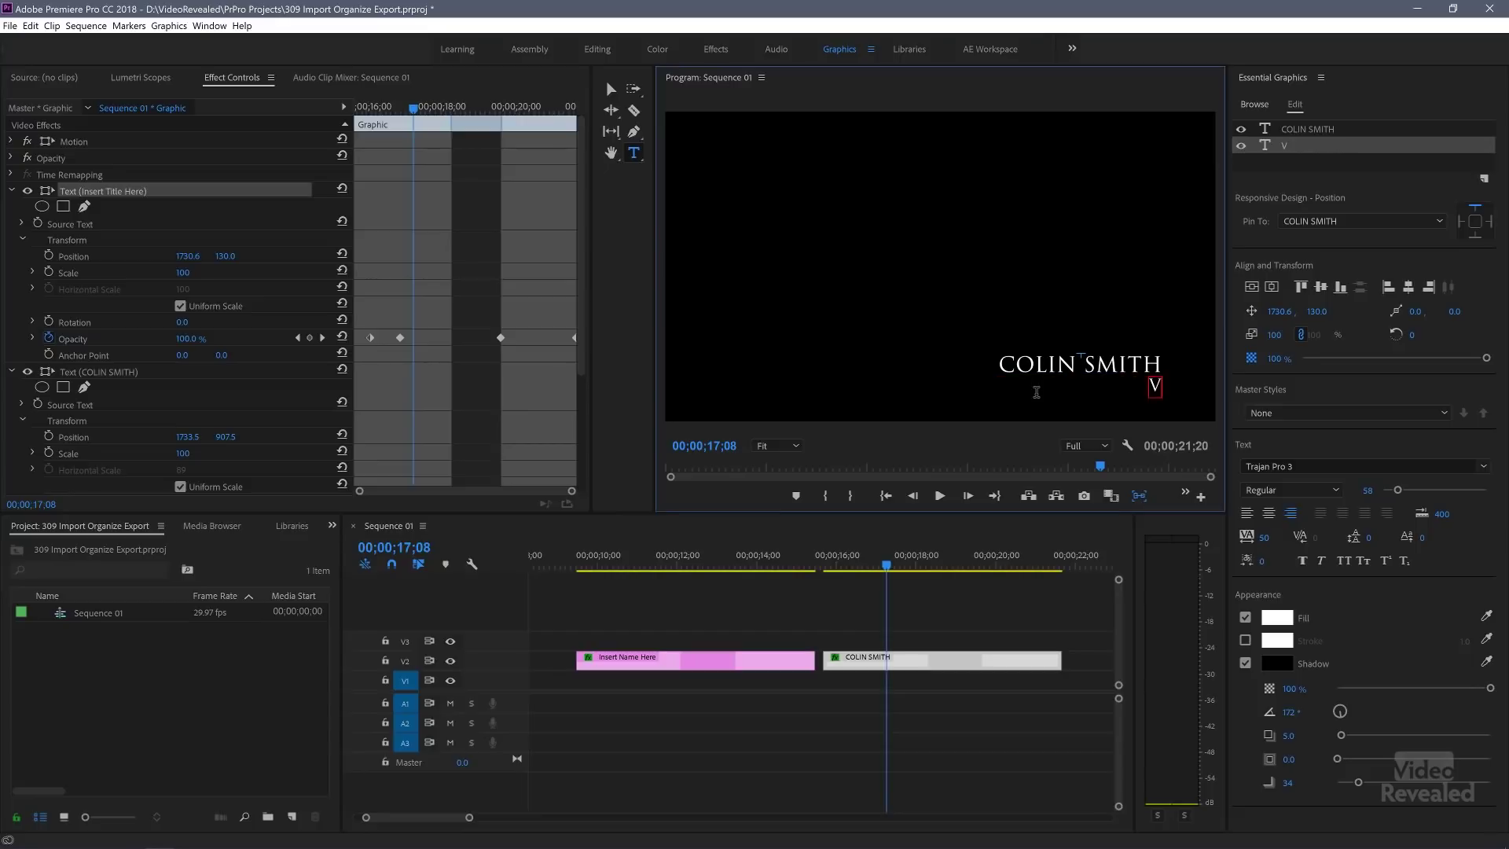
{"action": "type", "text": "IDEOREVEALED"}
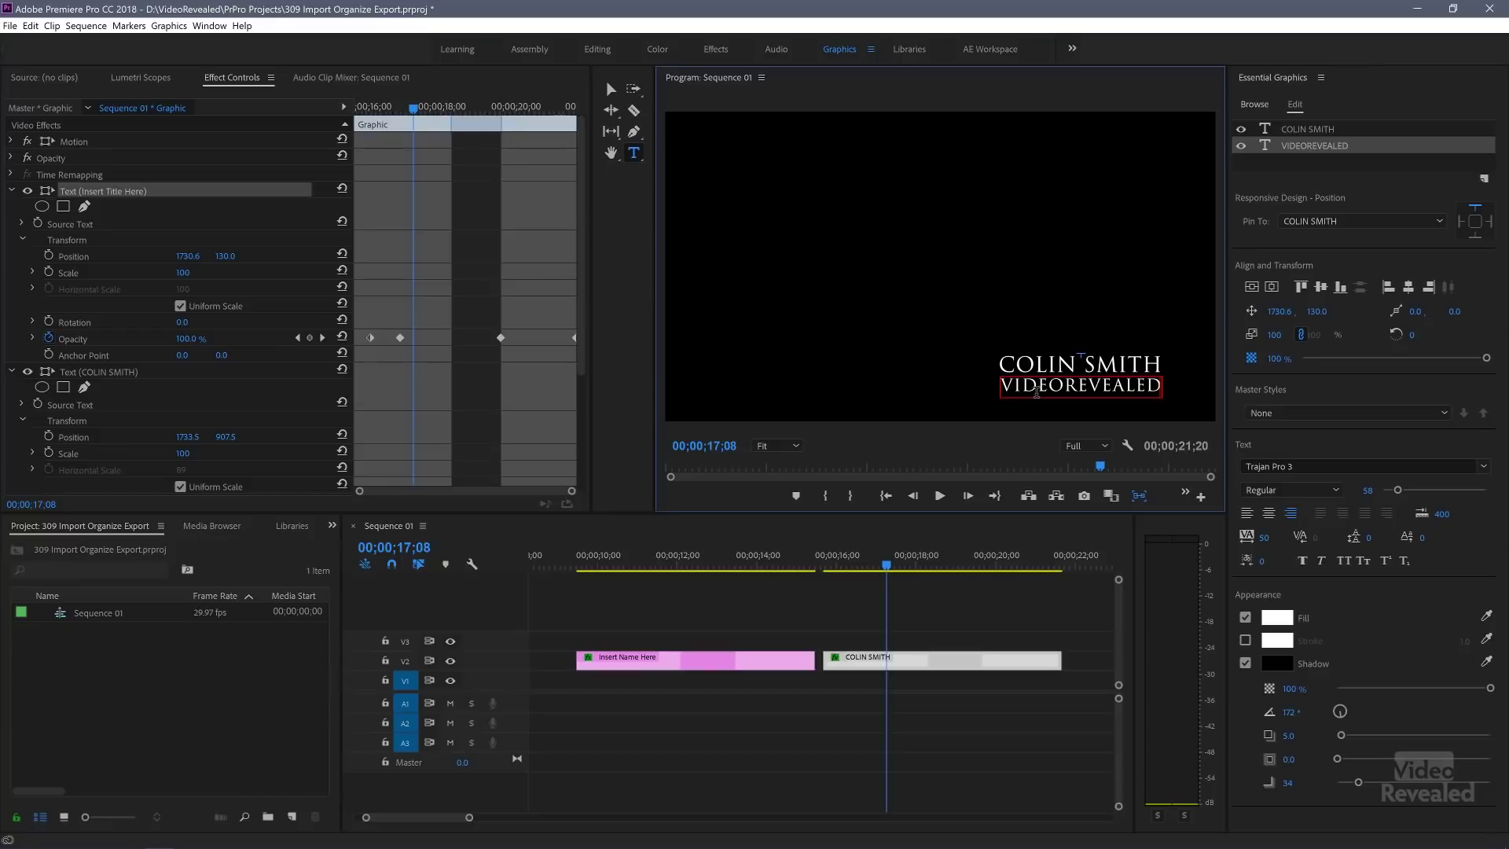
{"action": "left_click", "coordinate": [611, 88]}
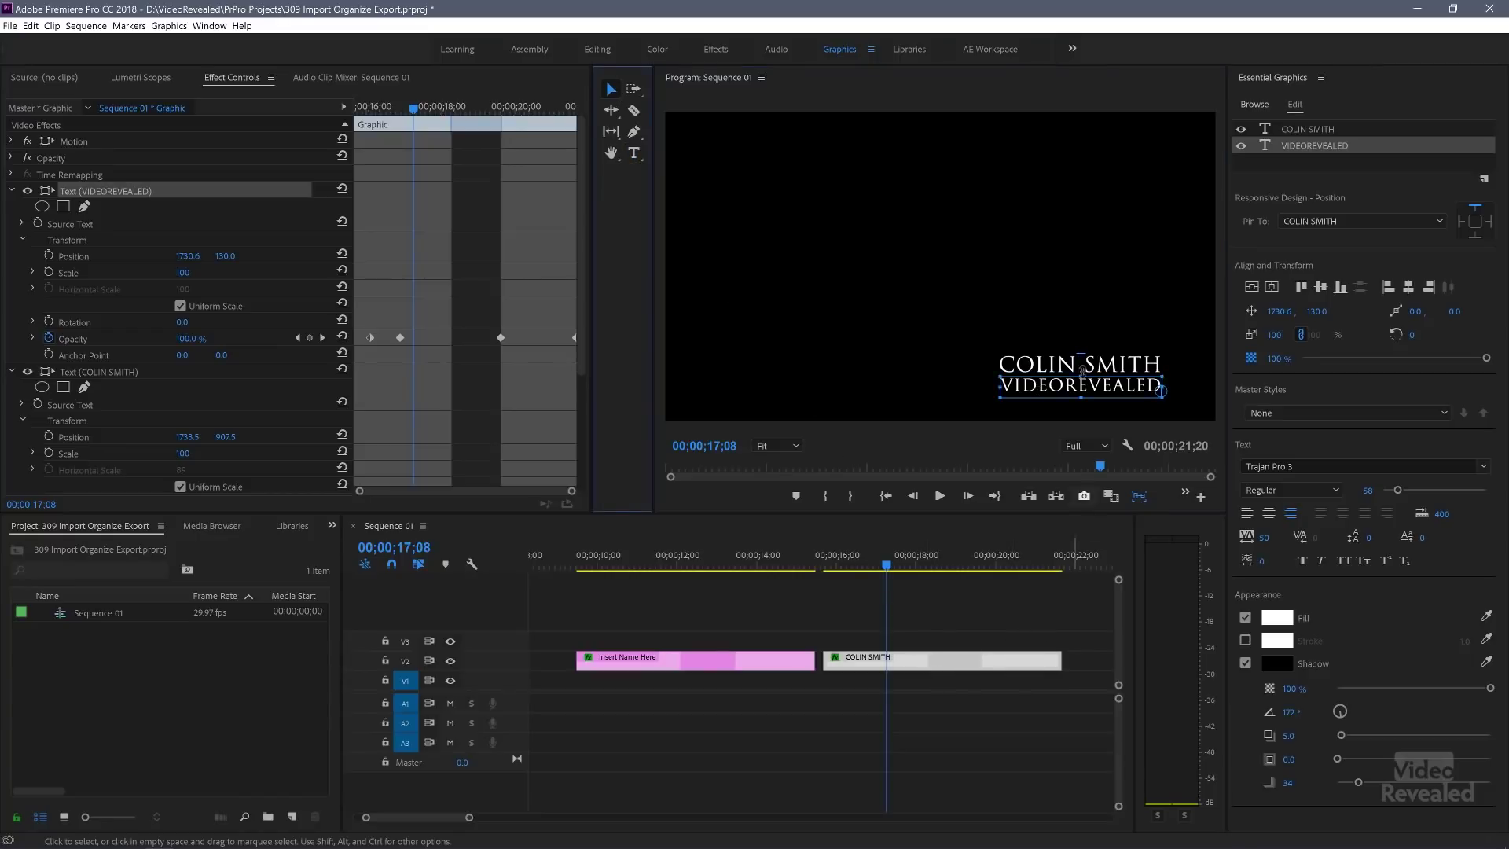
Set the fill color of the VIDEOREVEALED title line to blue 097AA5 and preview the graphic around 00;00;18;20.
{"action": "left_click", "coordinate": [1277, 617]}
{"action": "left_click", "coordinate": [894, 515]}
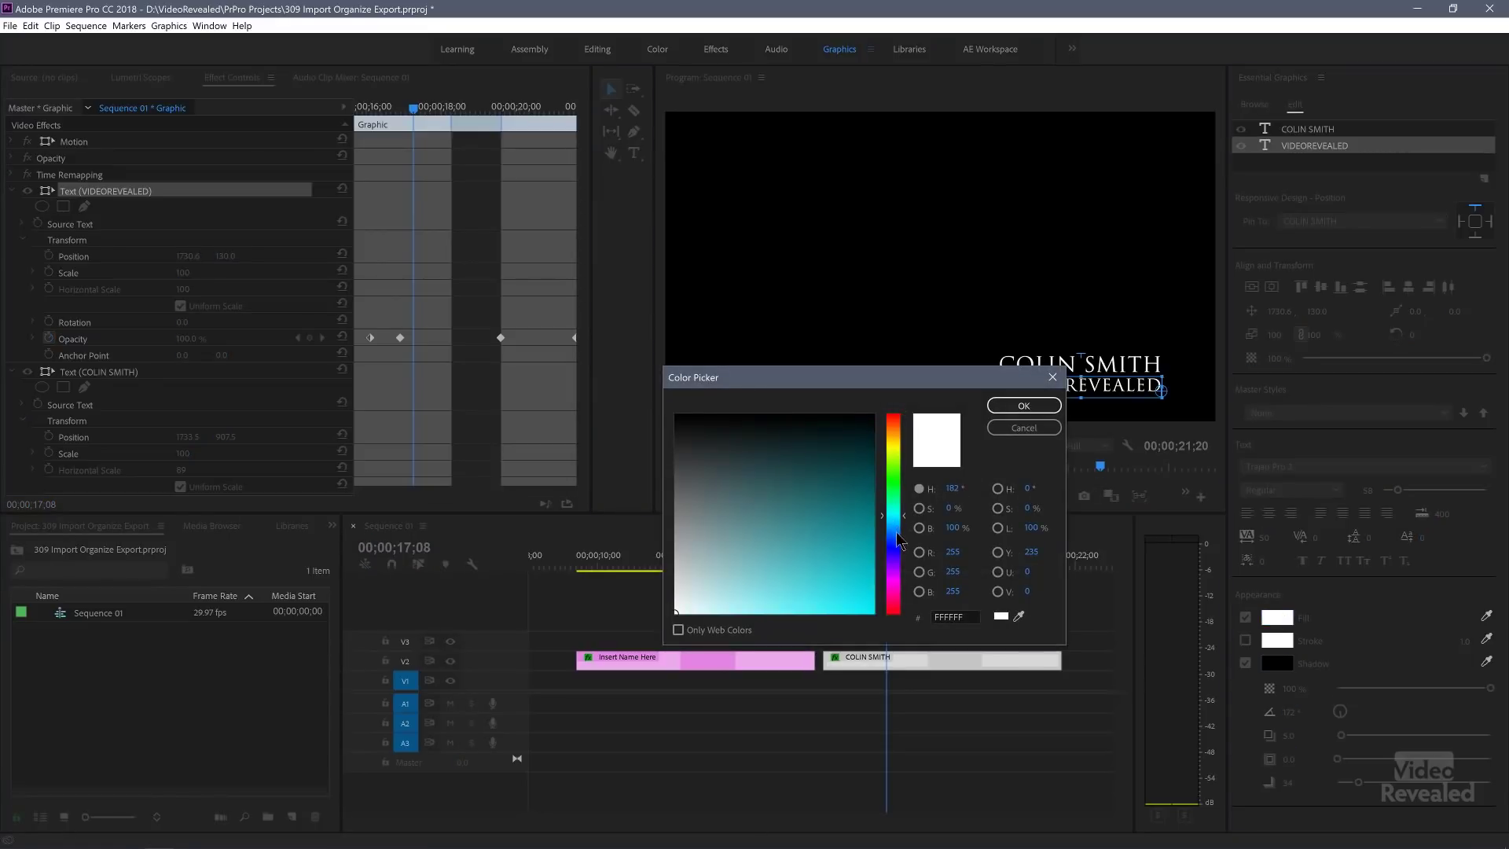
{"action": "left_click", "coordinate": [863, 542]}
{"action": "left_click", "coordinate": [897, 523]}
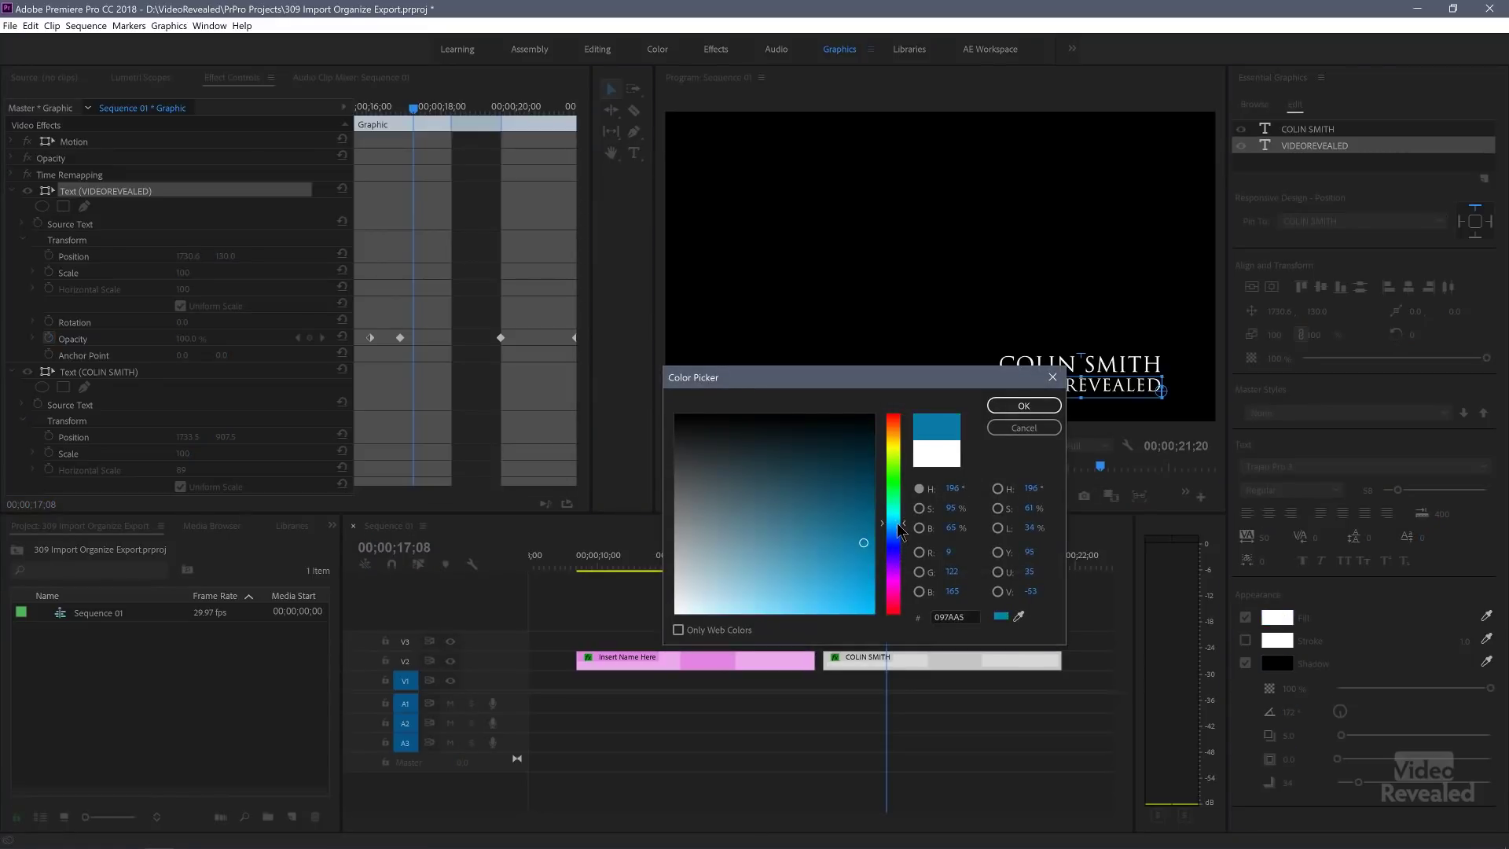
{"action": "left_click", "coordinate": [1023, 406]}
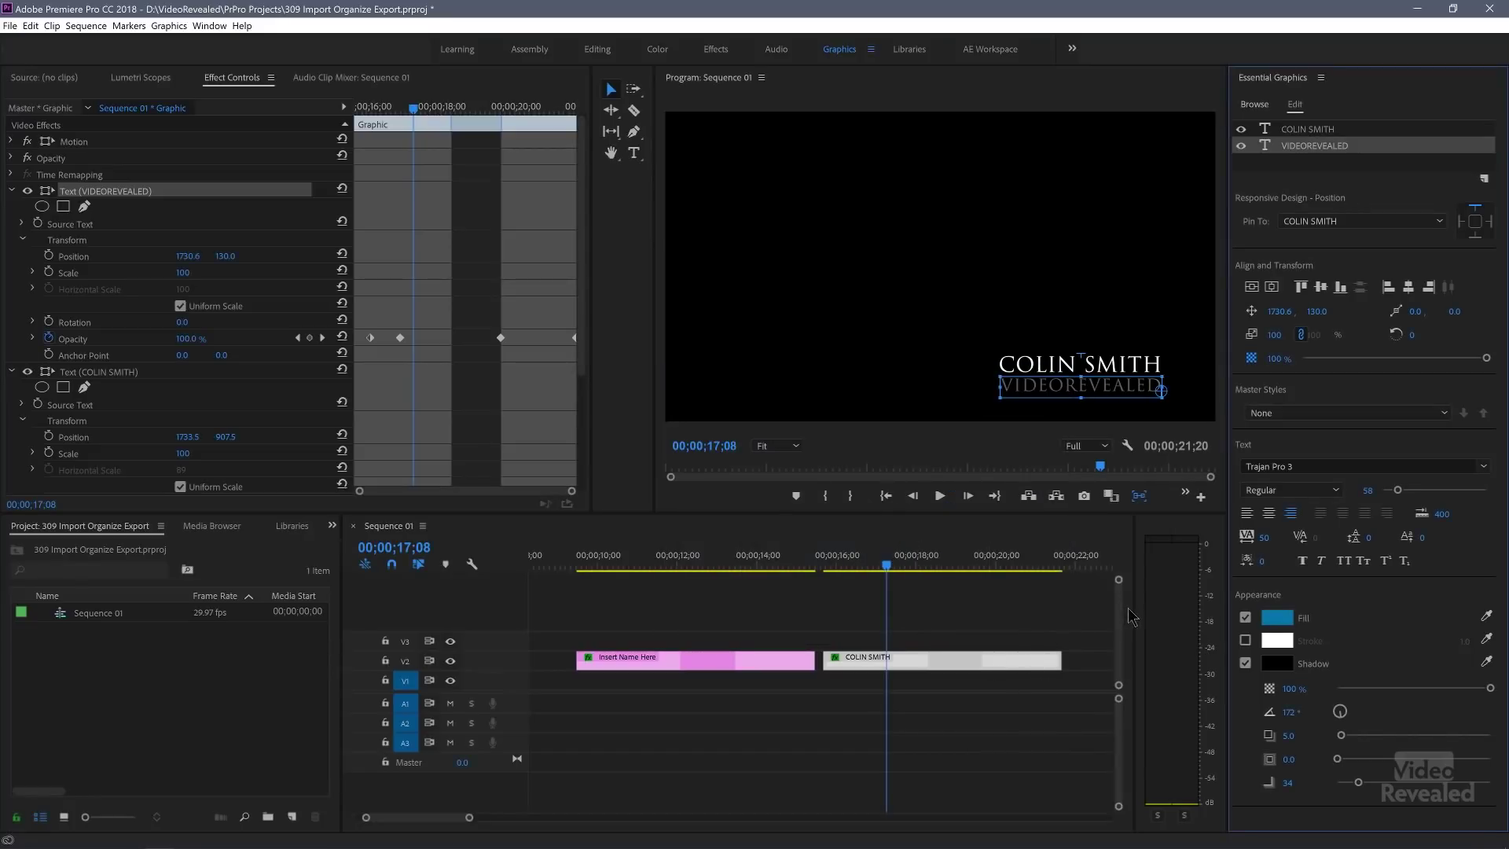
{"action": "left_click", "coordinate": [944, 568]}
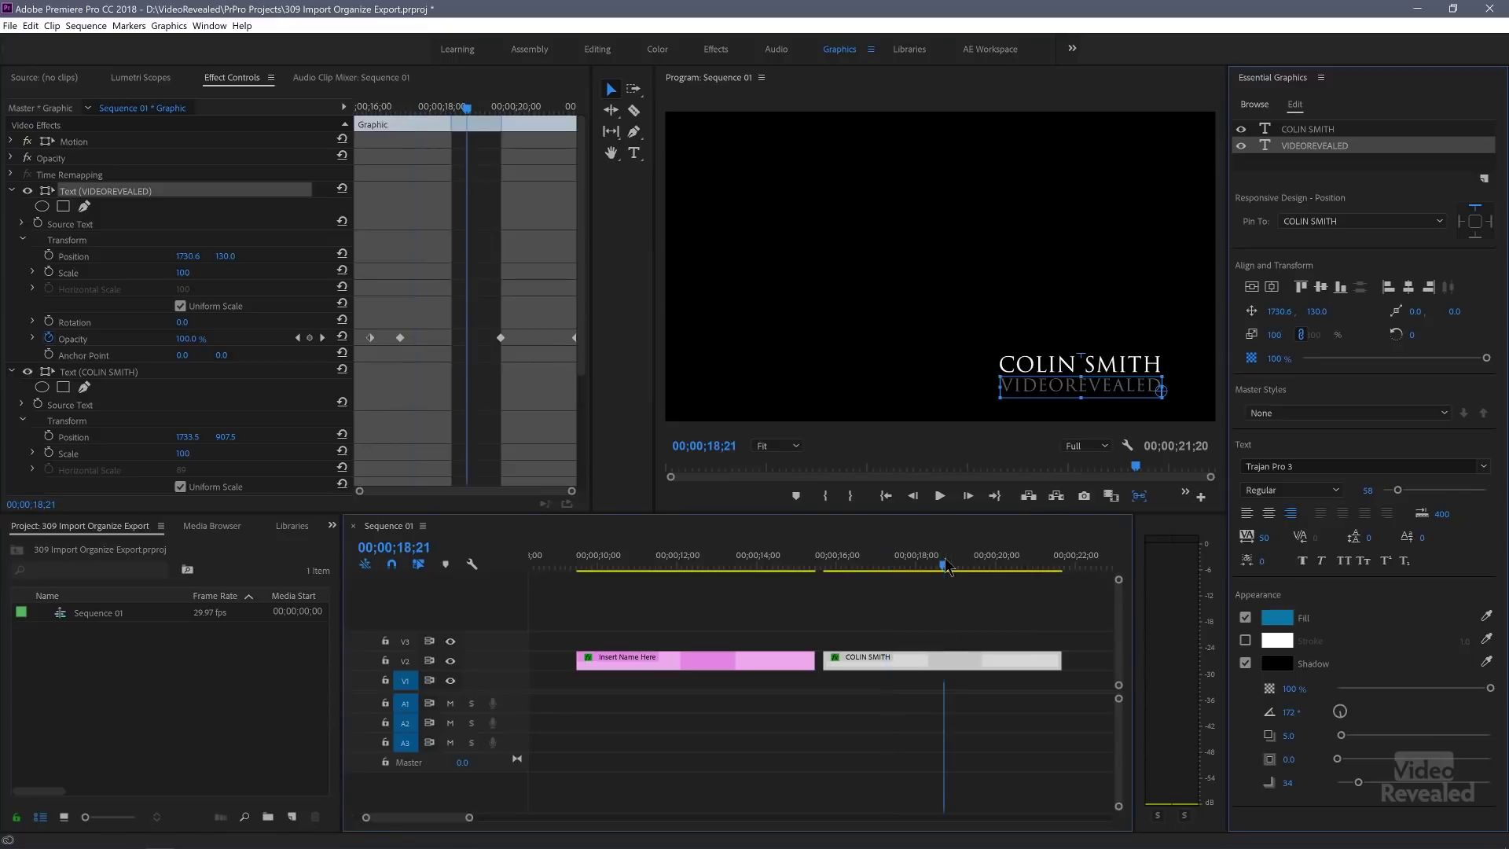
{"action": "left_click_drag", "start_coordinate": [752, 567], "coordinate": [875, 568]}
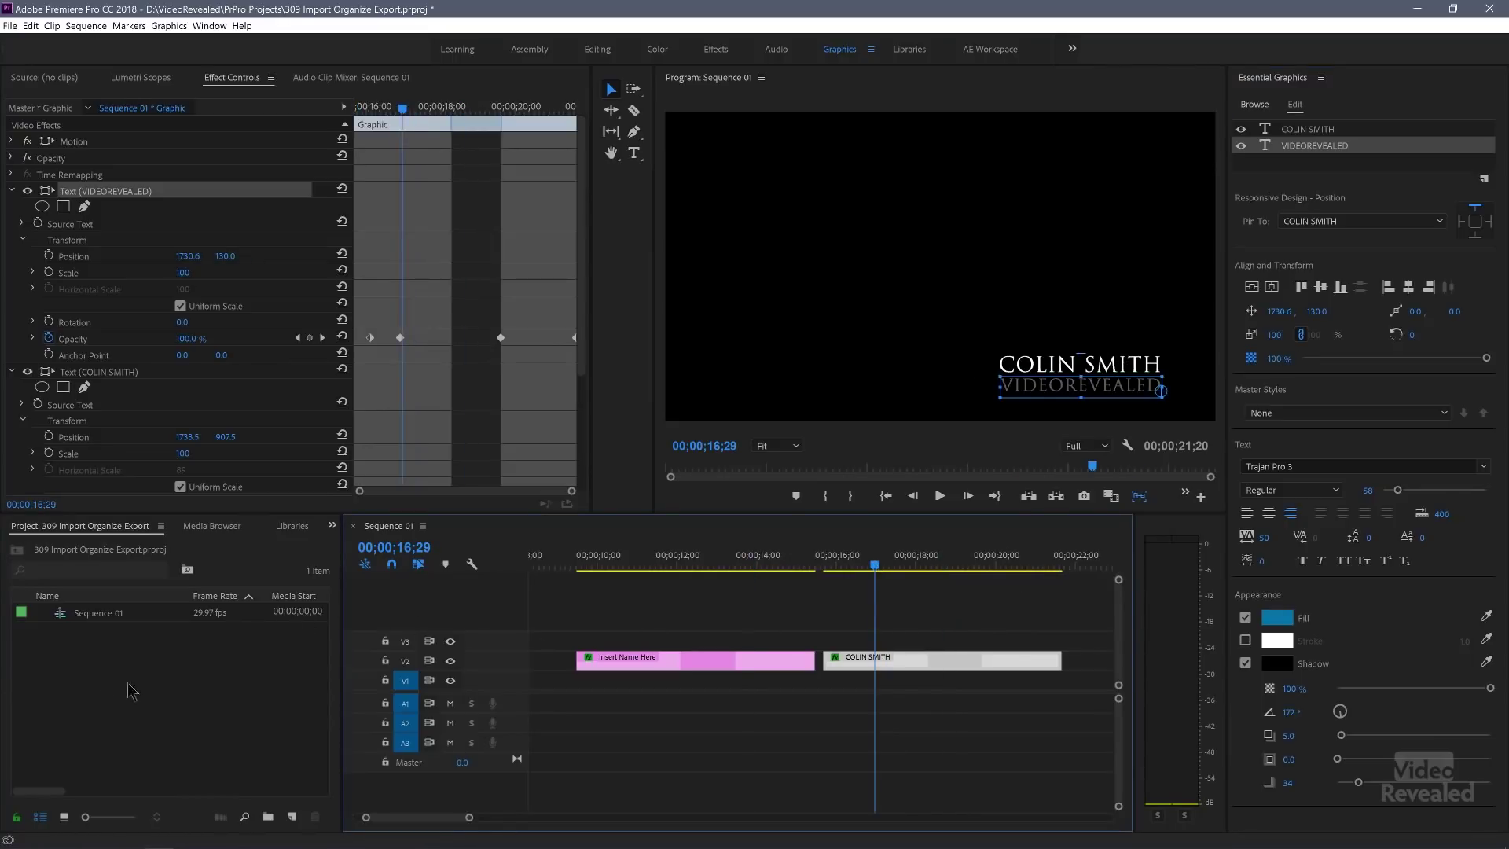
{"action": "left_click", "coordinate": [945, 566]}
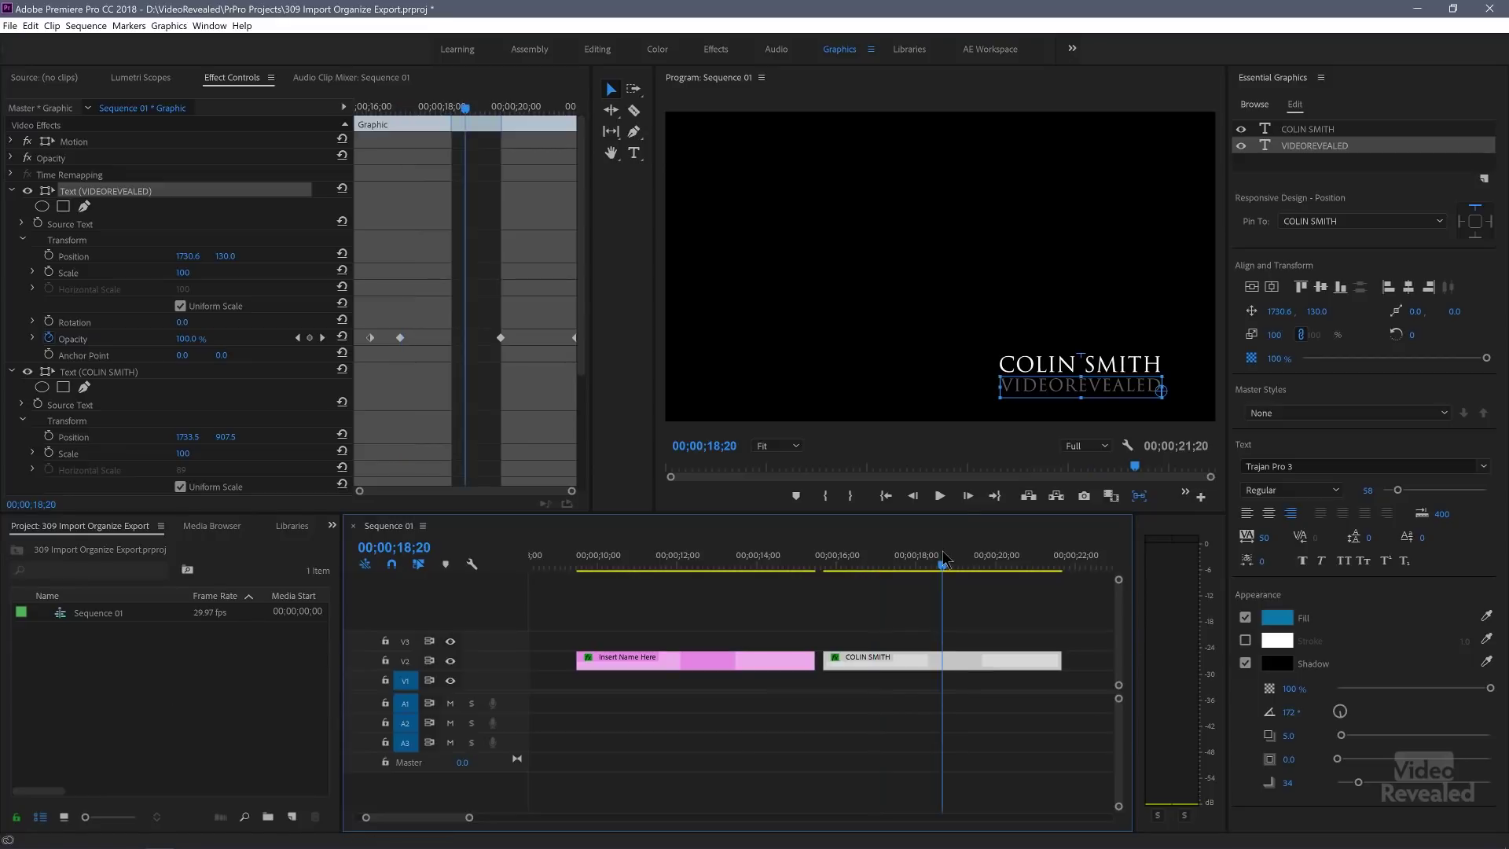
Clear the "third" search and the favorites filter in the local templates, and search for "NEWS".
{"action": "scroll", "coordinate": [946, 560], "scroll_direction": "down", "scroll_amount": 3}
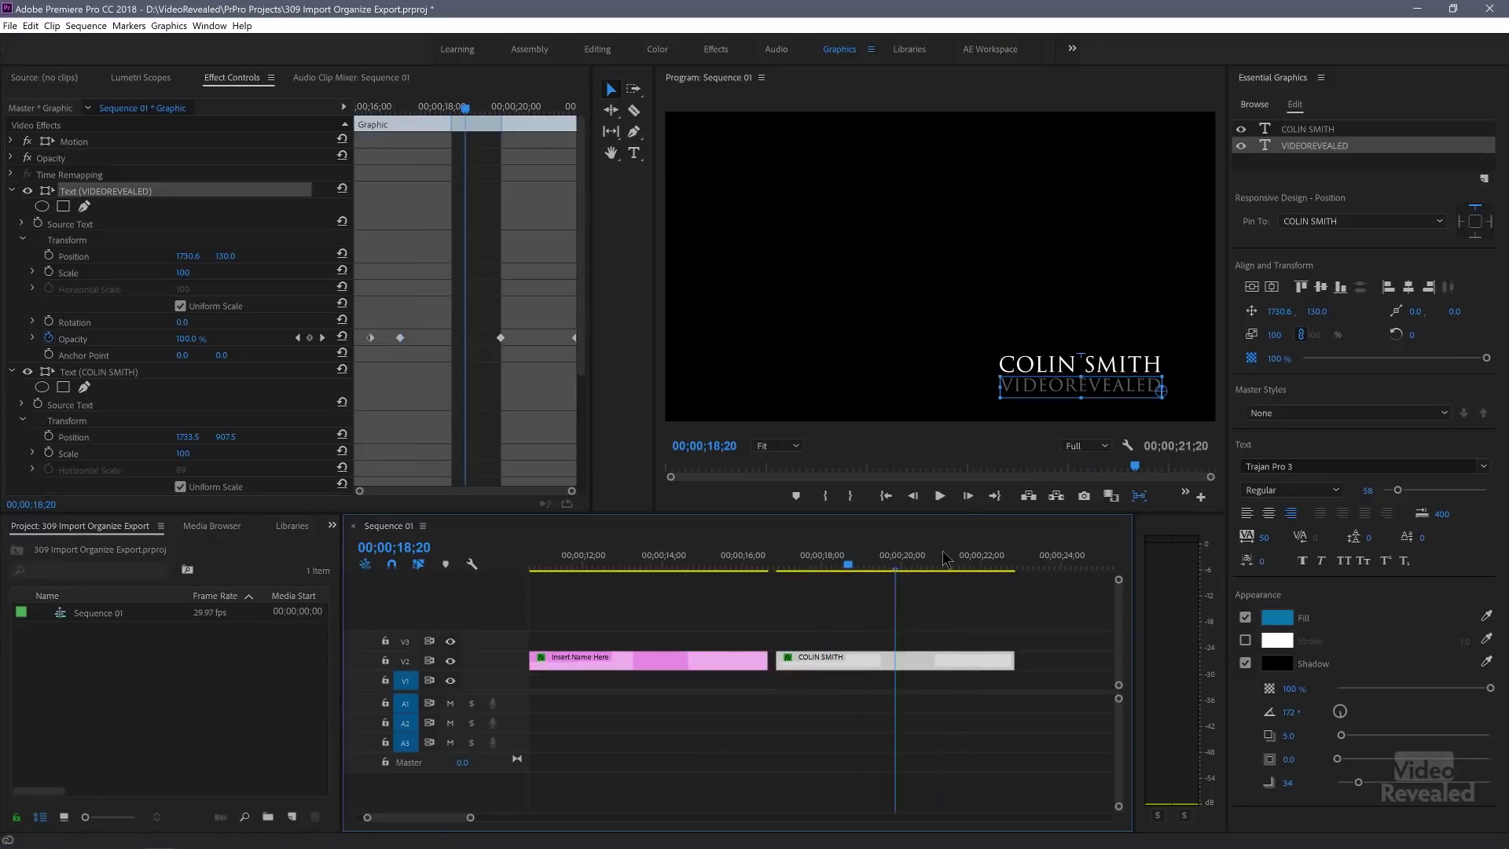
{"action": "left_click", "coordinate": [1255, 105]}
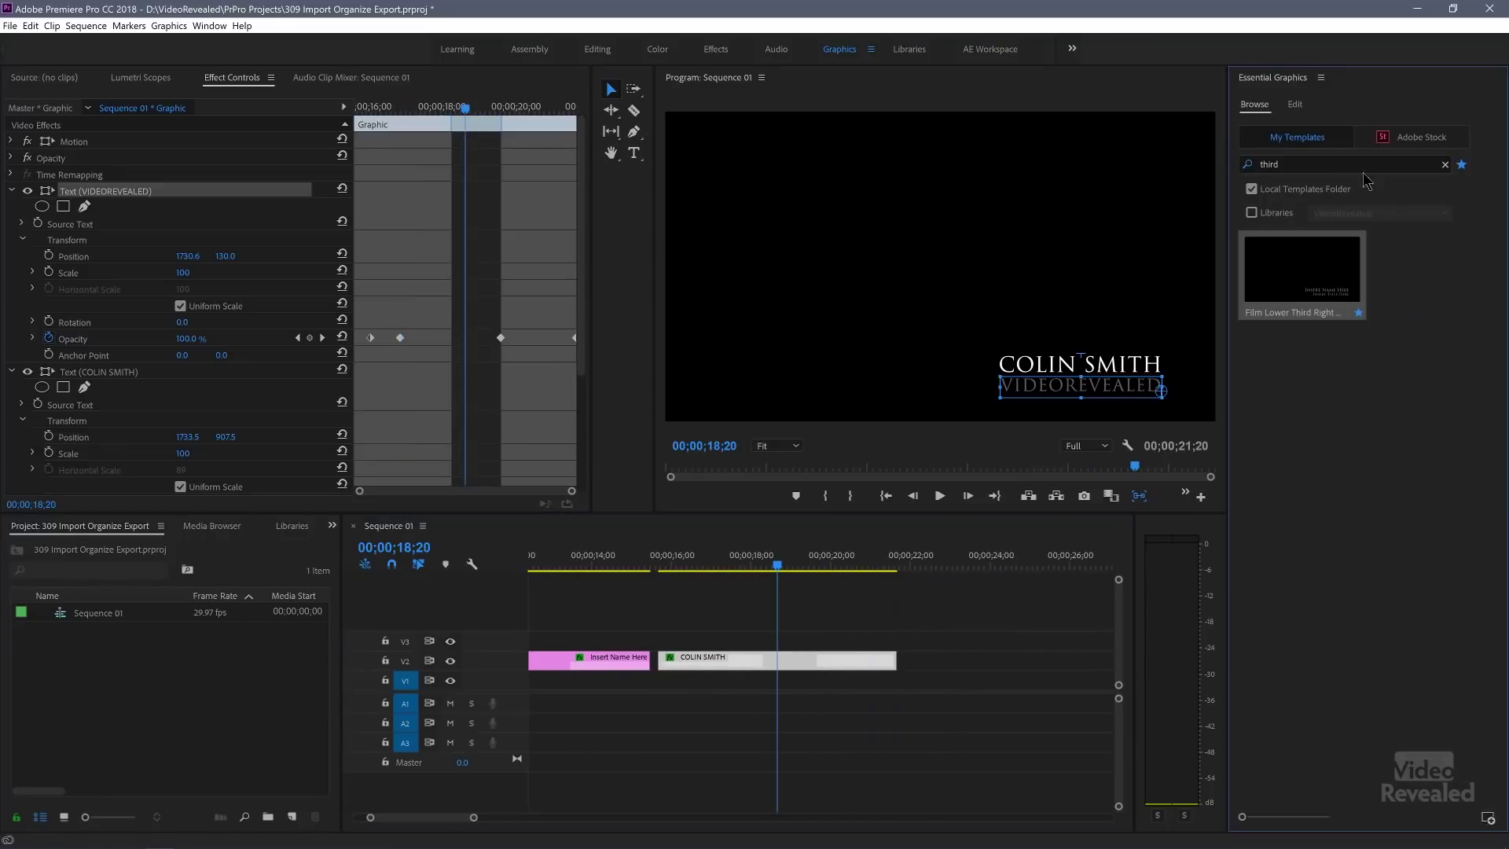
{"action": "left_click", "coordinate": [1444, 165]}
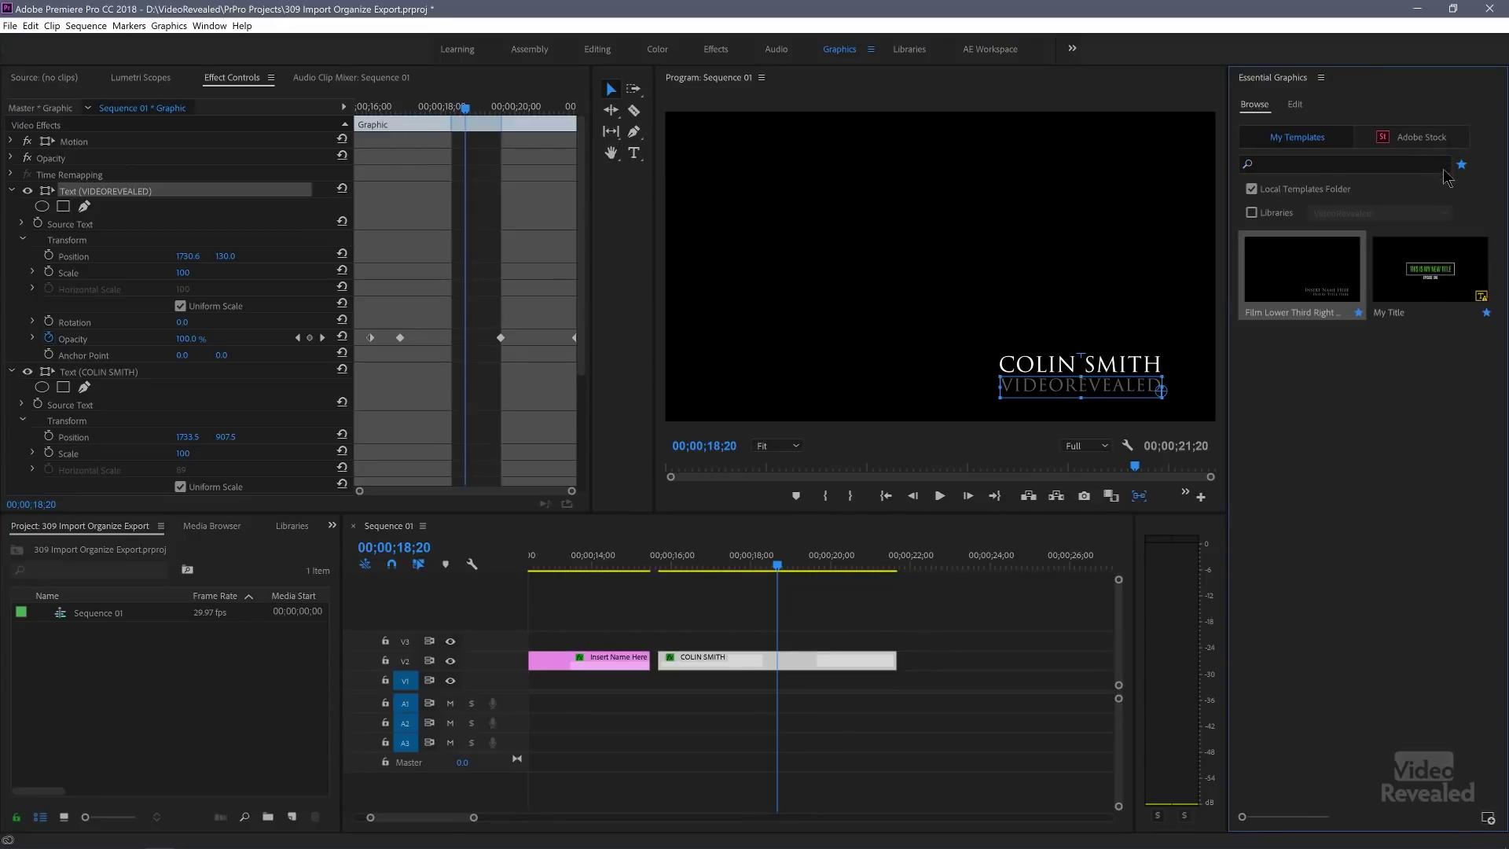
{"action": "left_click", "coordinate": [1461, 165]}
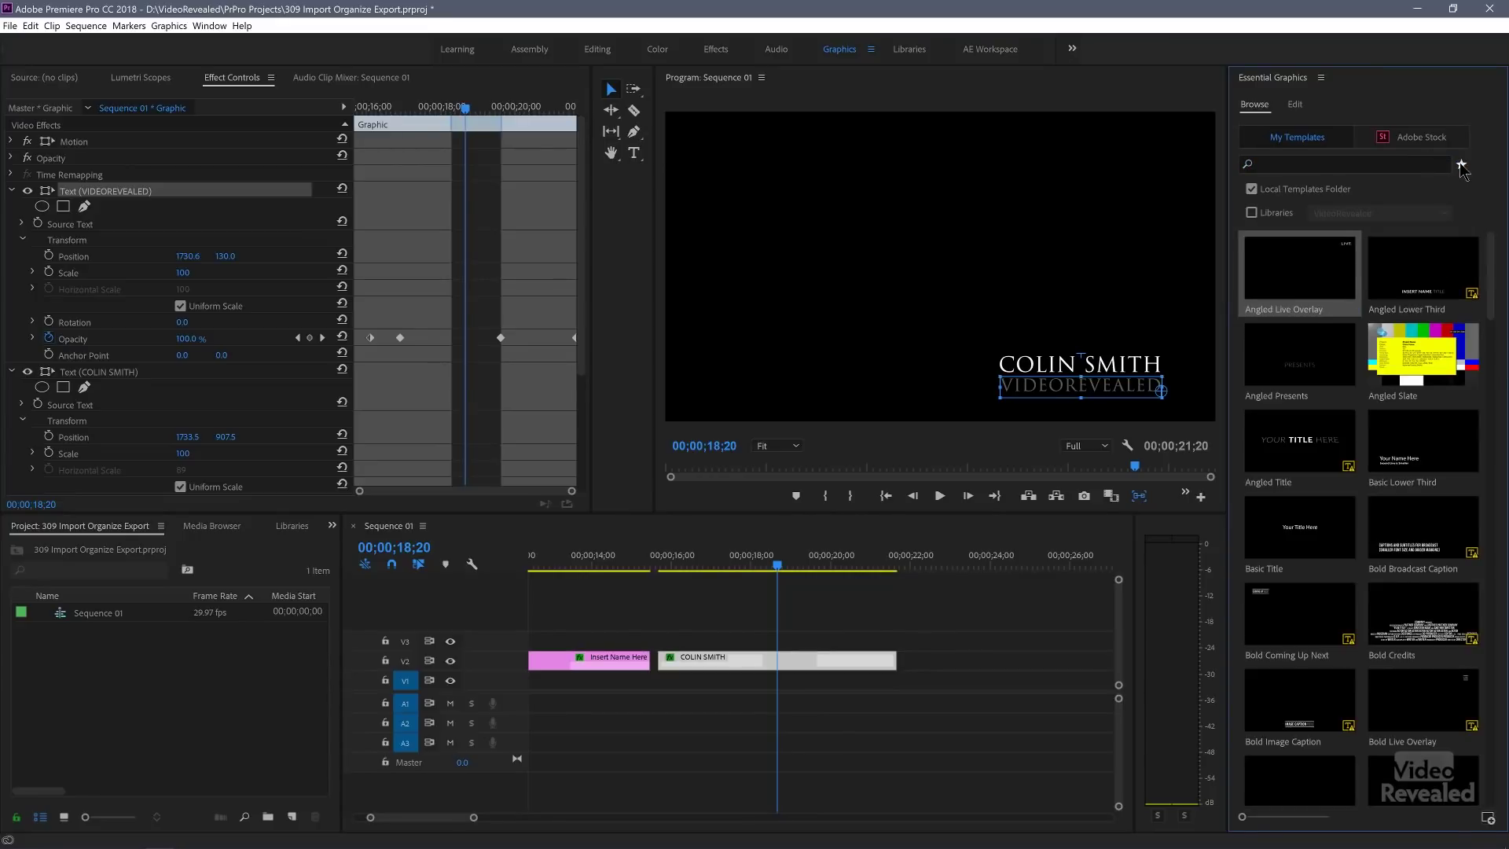
{"action": "left_click", "coordinate": [1378, 164]}
{"action": "type", "text": "NEWS"}
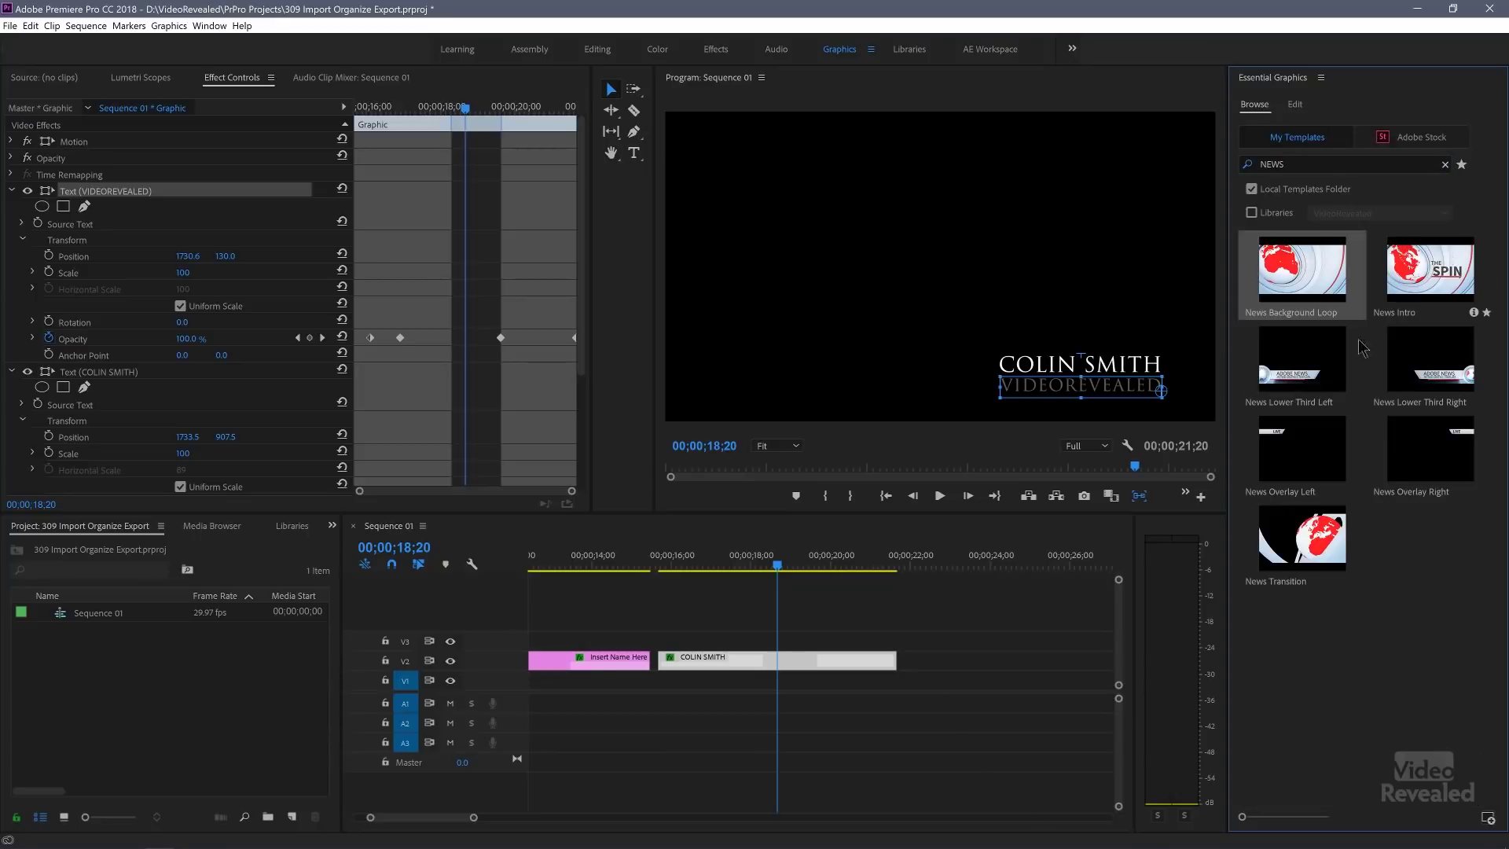
Place the News Lower Third Left template on V2 at about 22 seconds and change its main title to "VideoRevealed News".
{"action": "left_click_drag", "start_coordinate": [1284, 382], "coordinate": [916, 659]}
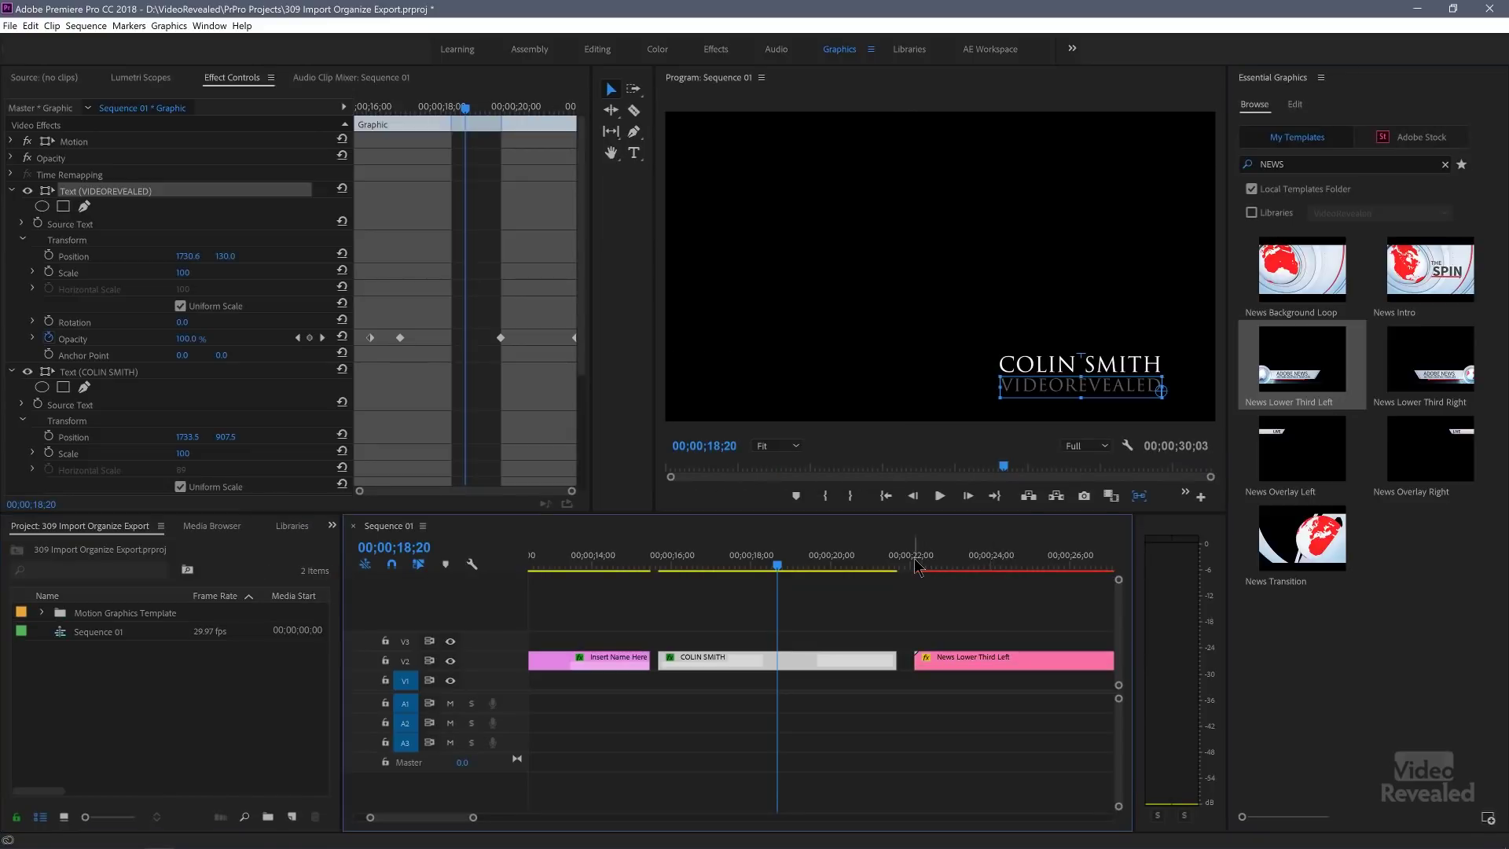
{"action": "left_click_drag", "start_coordinate": [915, 564], "coordinate": [1049, 570]}
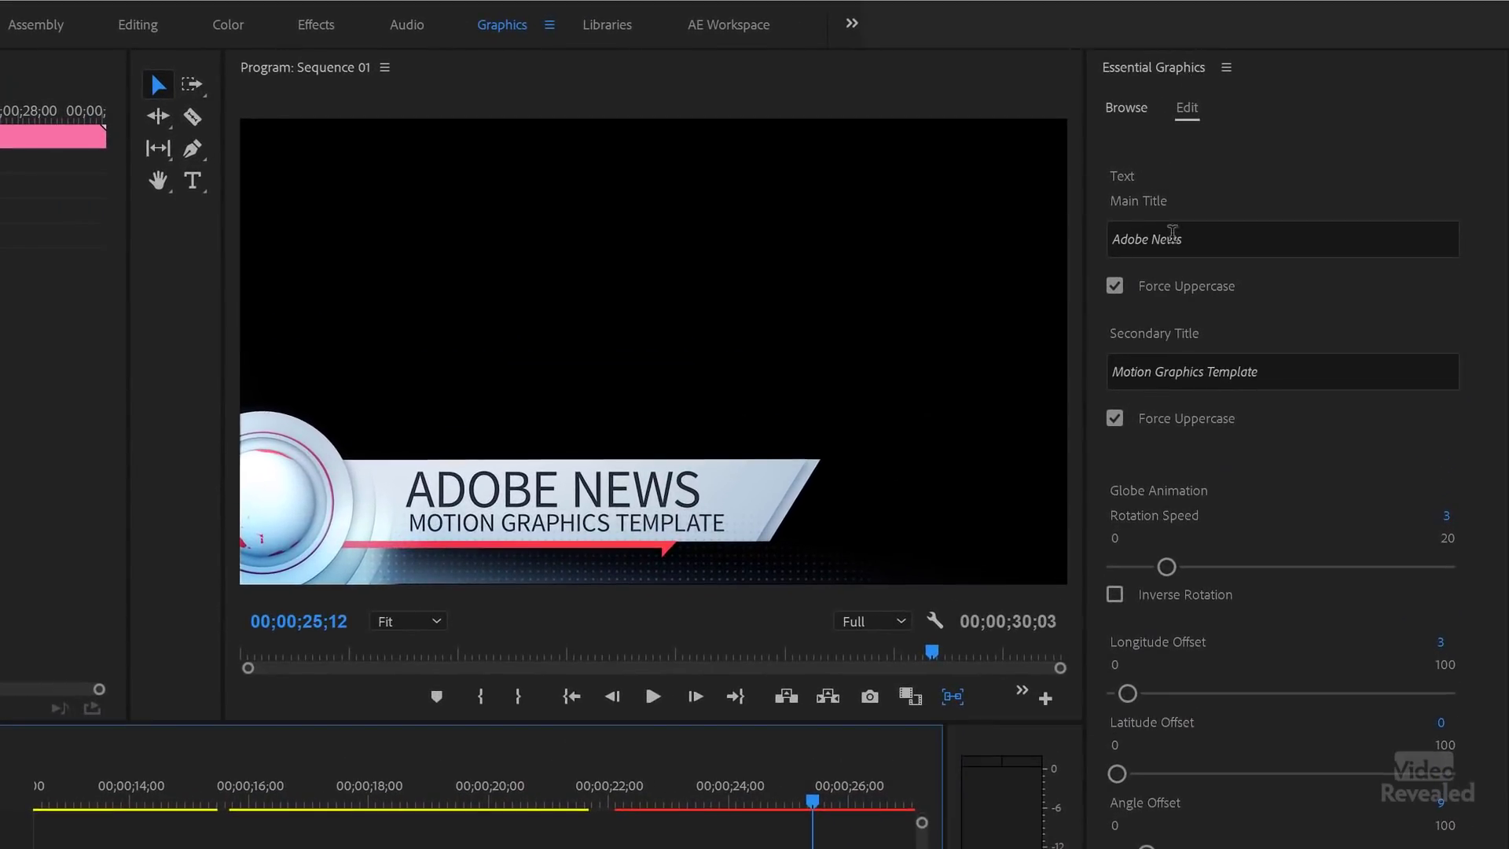
{"action": "left_click", "coordinate": [1209, 238]}
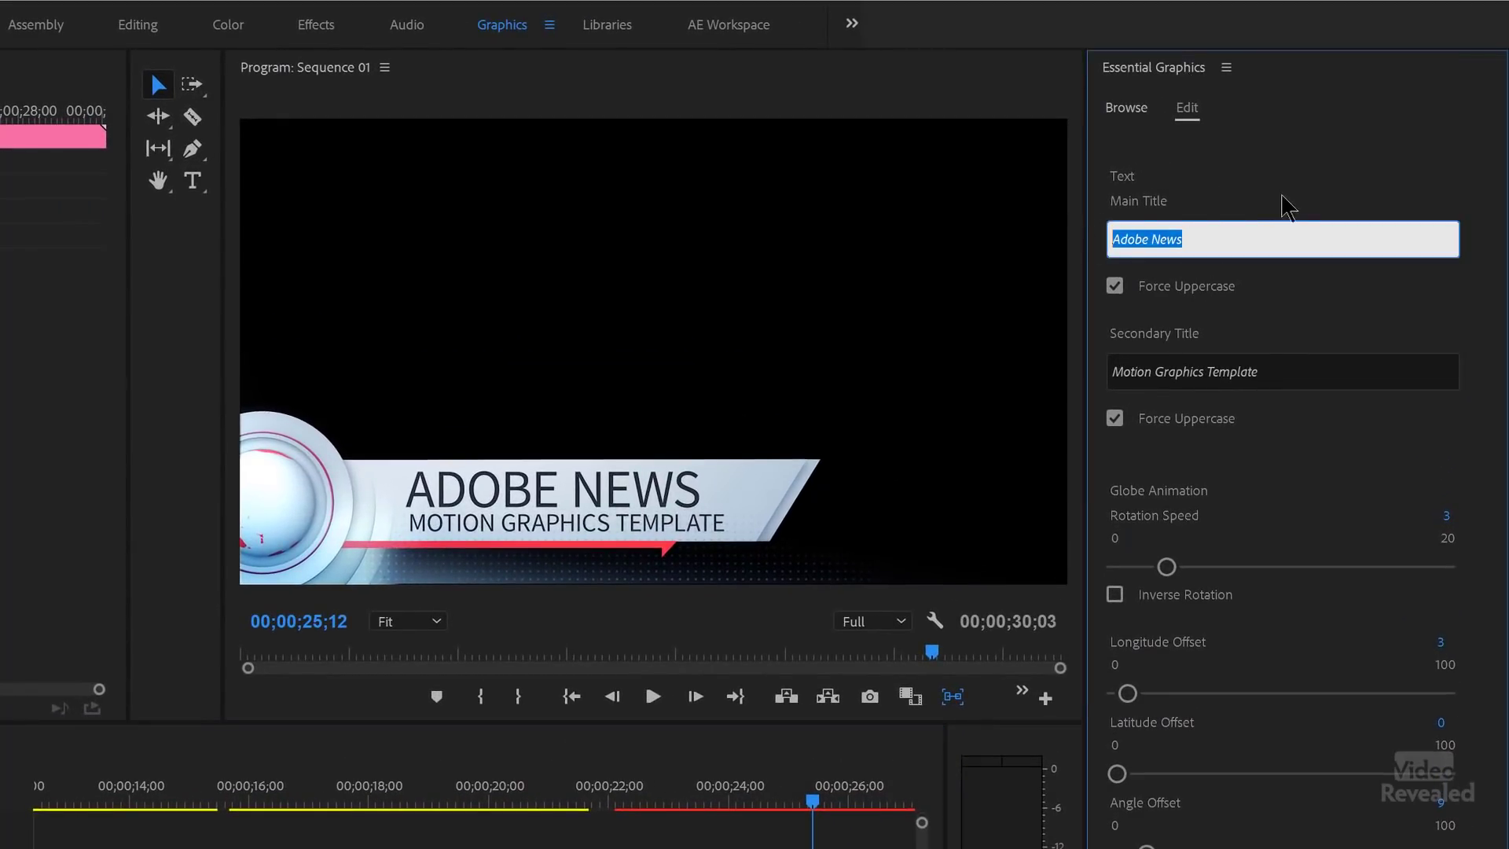
{"action": "double_click", "coordinate": [1124, 238]}
{"action": "type", "text": "Video Revealed"}
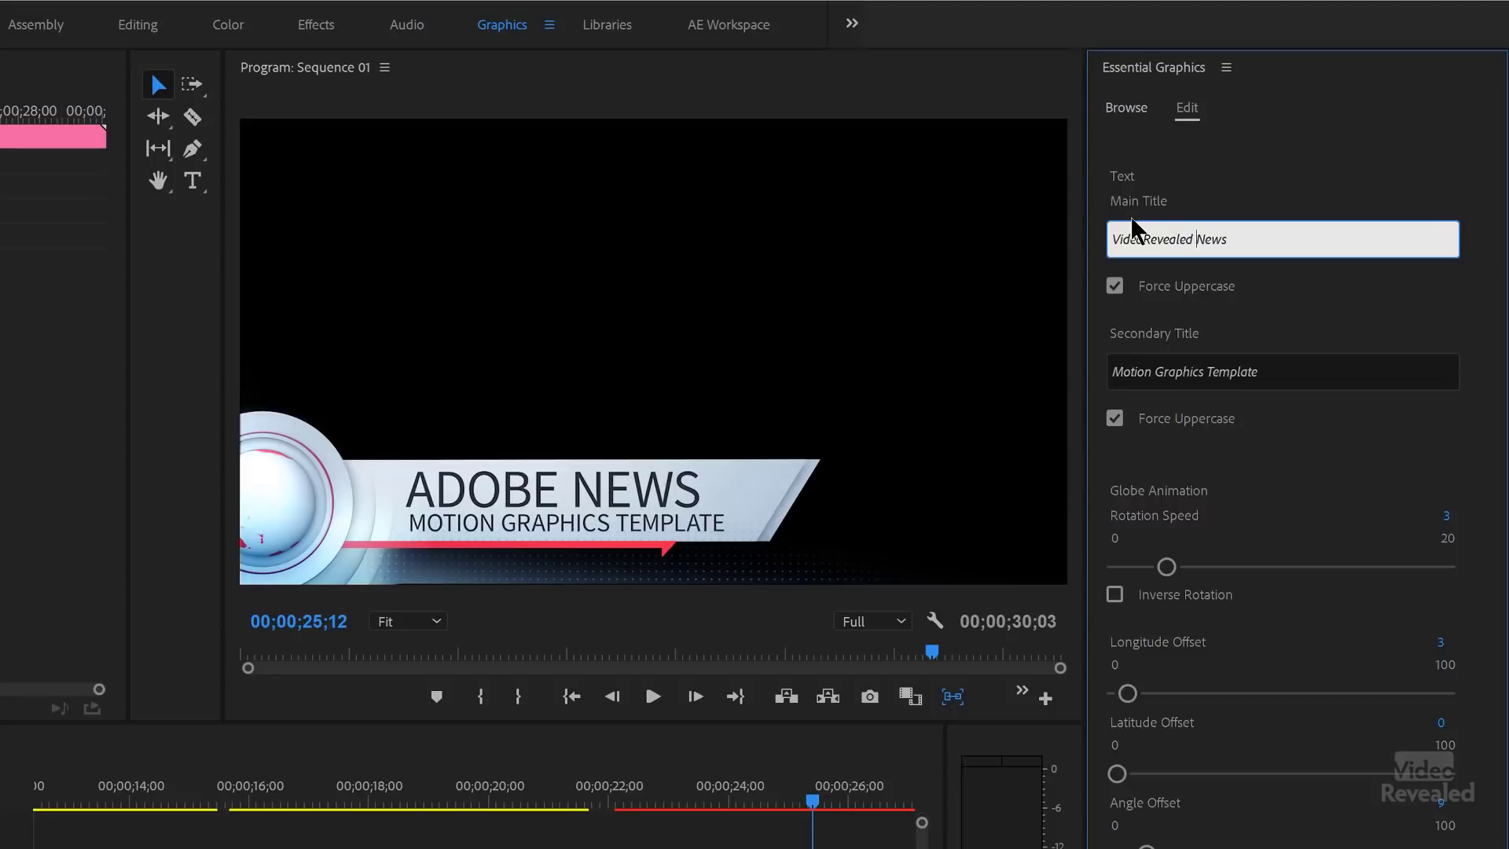
{"action": "key", "text": "Return"}
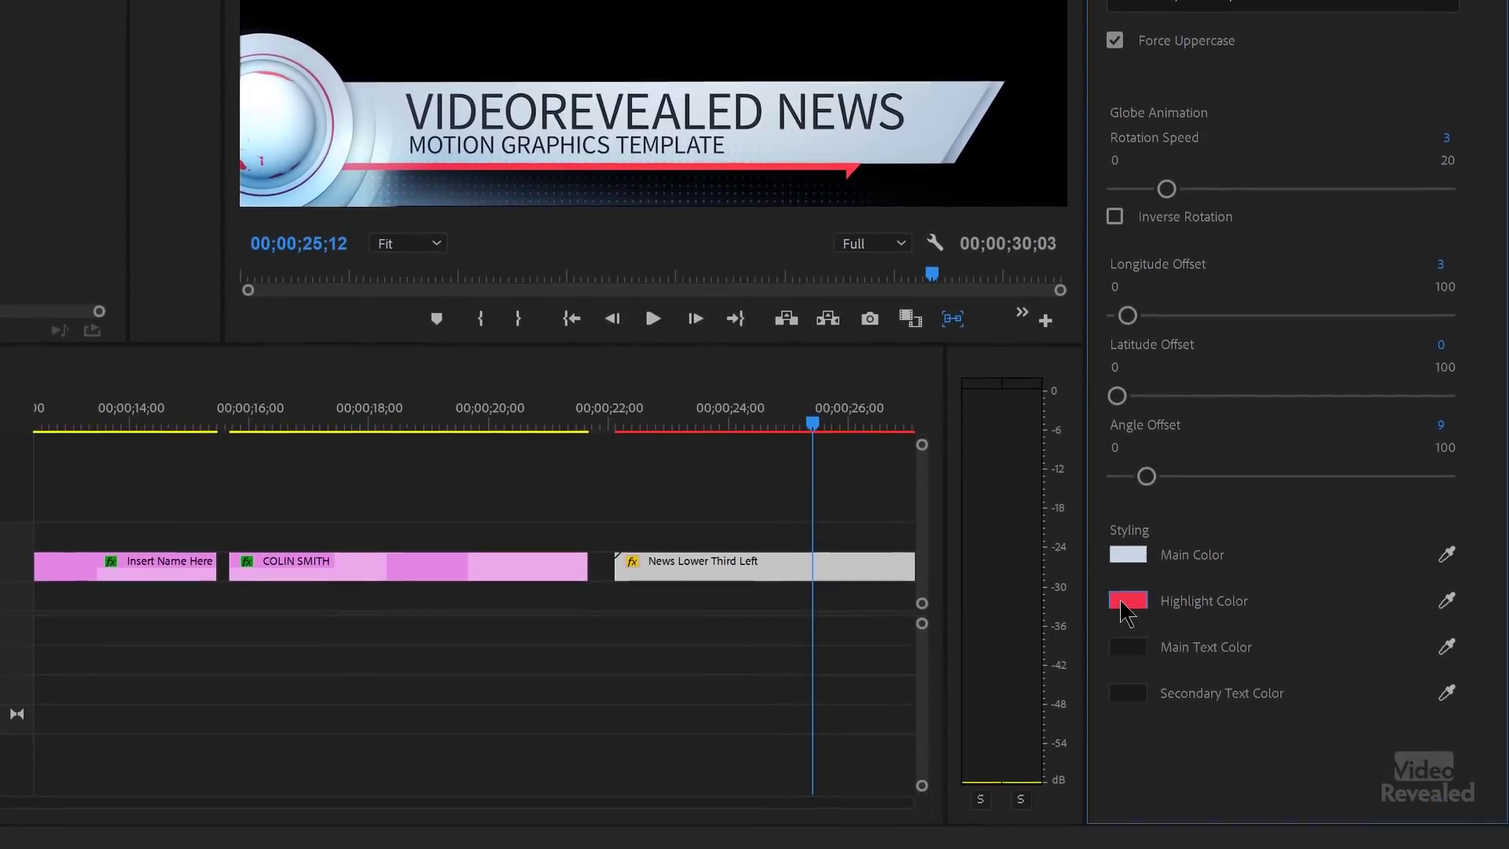
Set the highlight color of the news lower third to green 1AA85E.
{"action": "left_click", "coordinate": [1127, 601]}
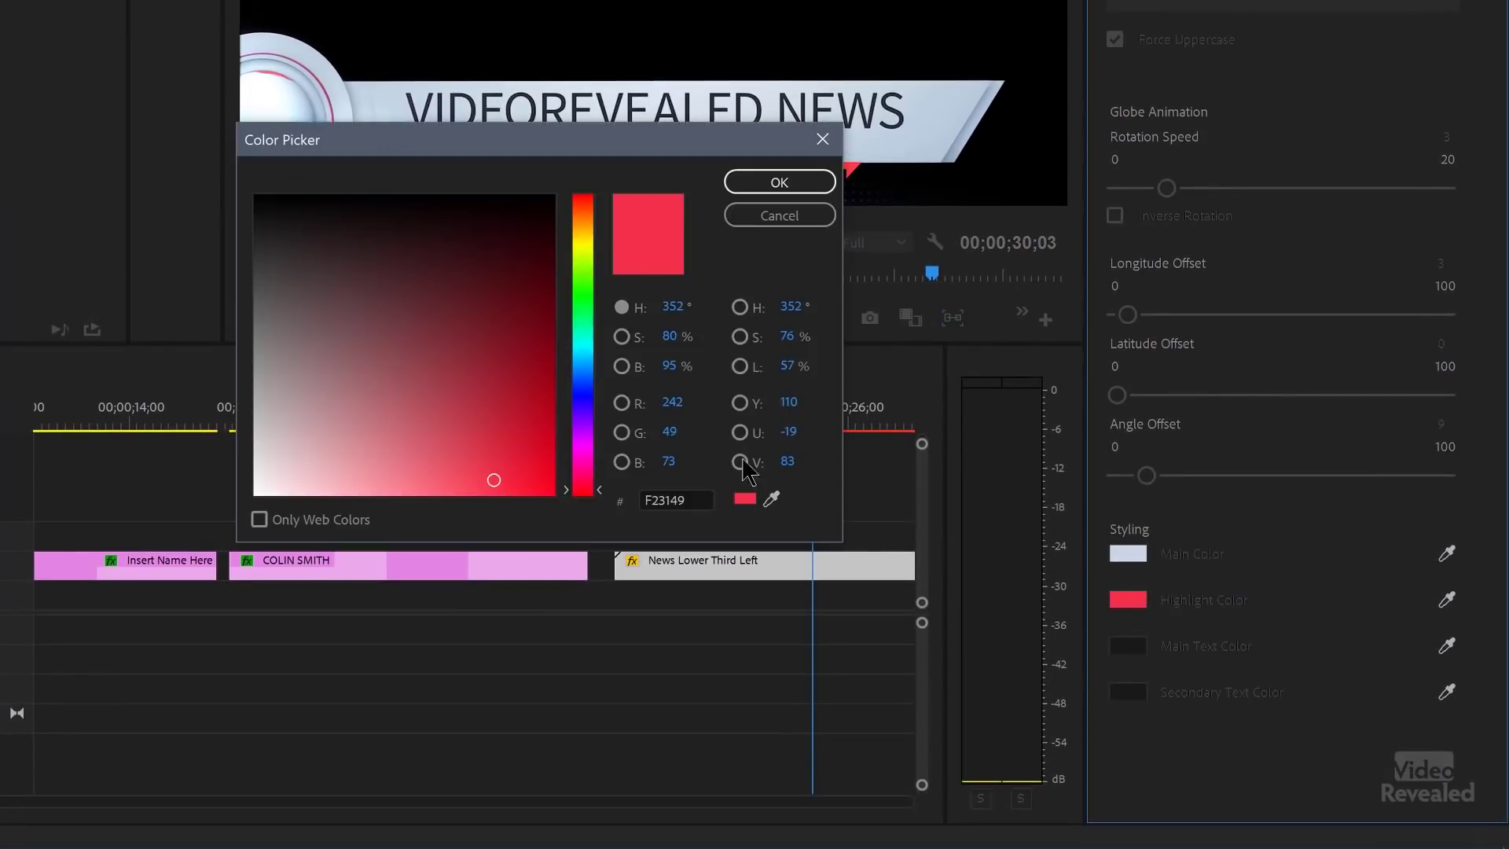
{"action": "left_click", "coordinate": [582, 318]}
{"action": "left_click", "coordinate": [511, 395]}
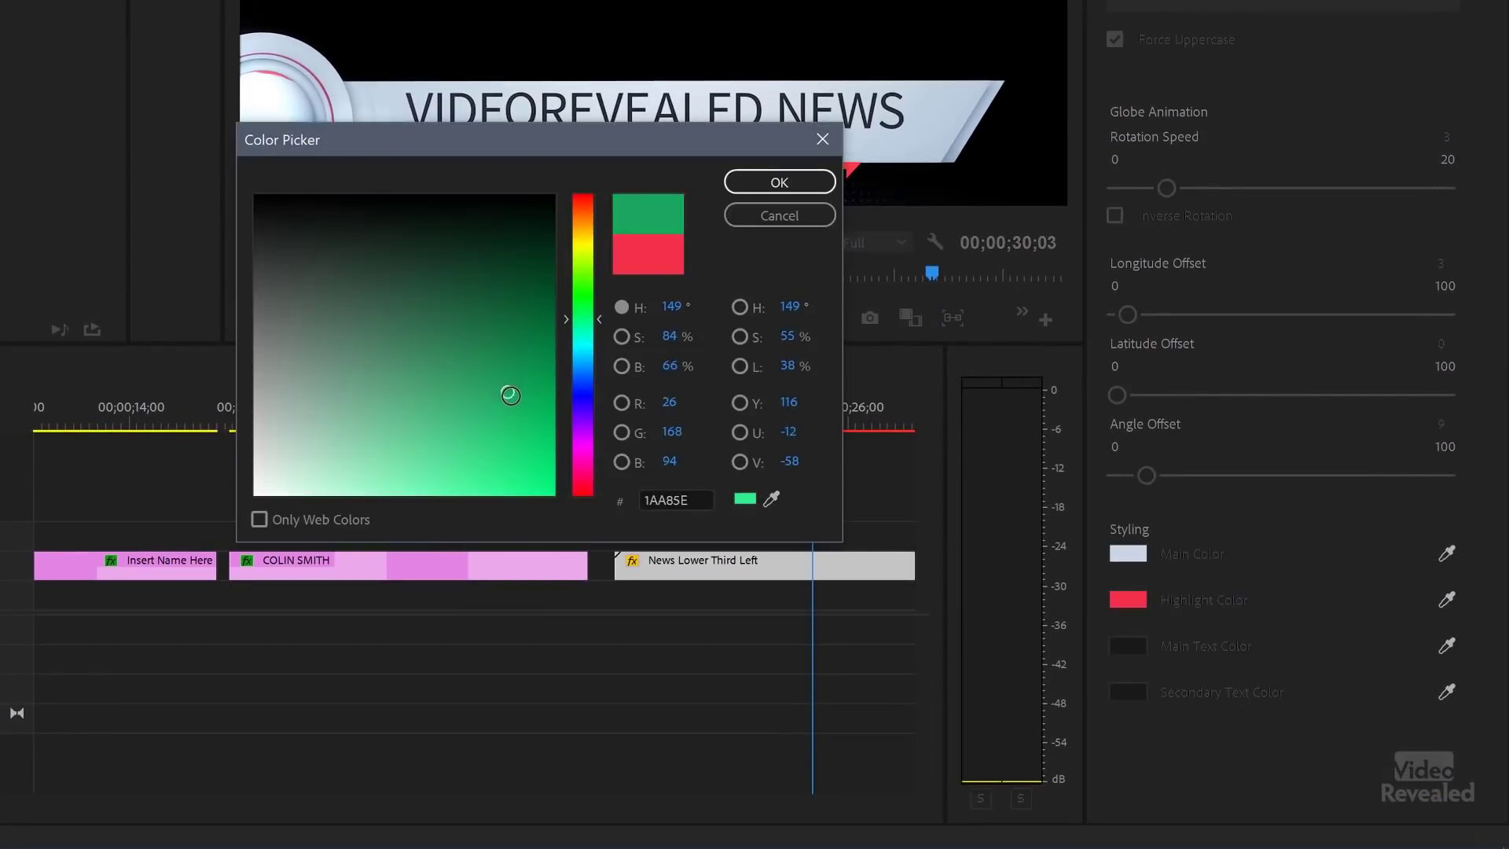
{"action": "left_click", "coordinate": [755, 180]}
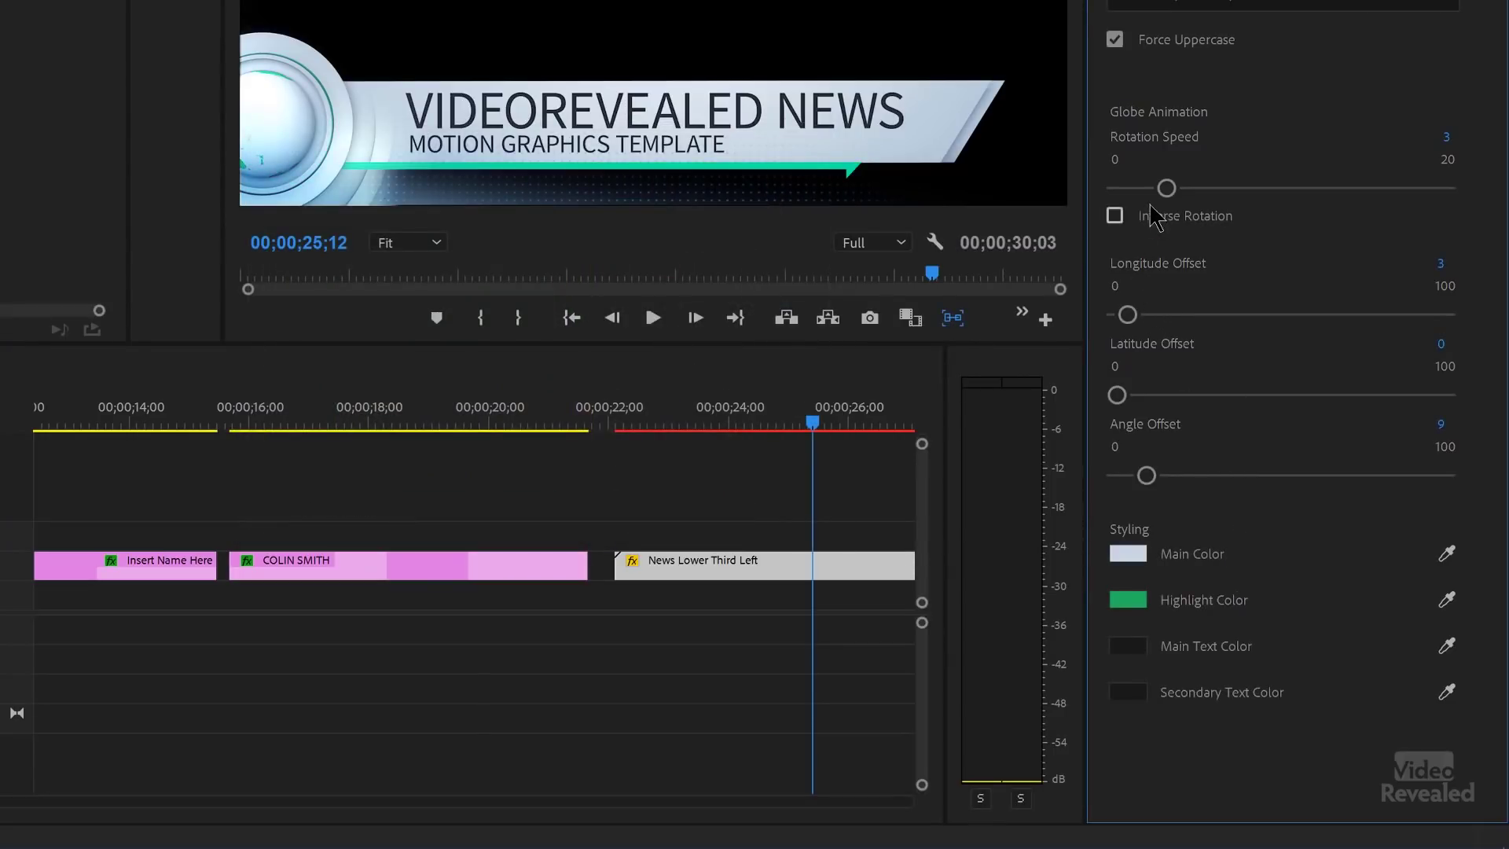
Set the globe's Longitude Offset to 43 and change the news lower third's highlight color to dark green.
{"action": "mouse_move", "coordinate": [1168, 189]}
{"action": "left_mouse_down"}
{"action": "mouse_move", "coordinate": [1251, 189]}
{"action": "mouse_move", "coordinate": [1169, 191]}
{"action": "left_mouse_up"}
{"action": "left_click_drag", "start_coordinate": [1129, 315], "coordinate": [1256, 314]}
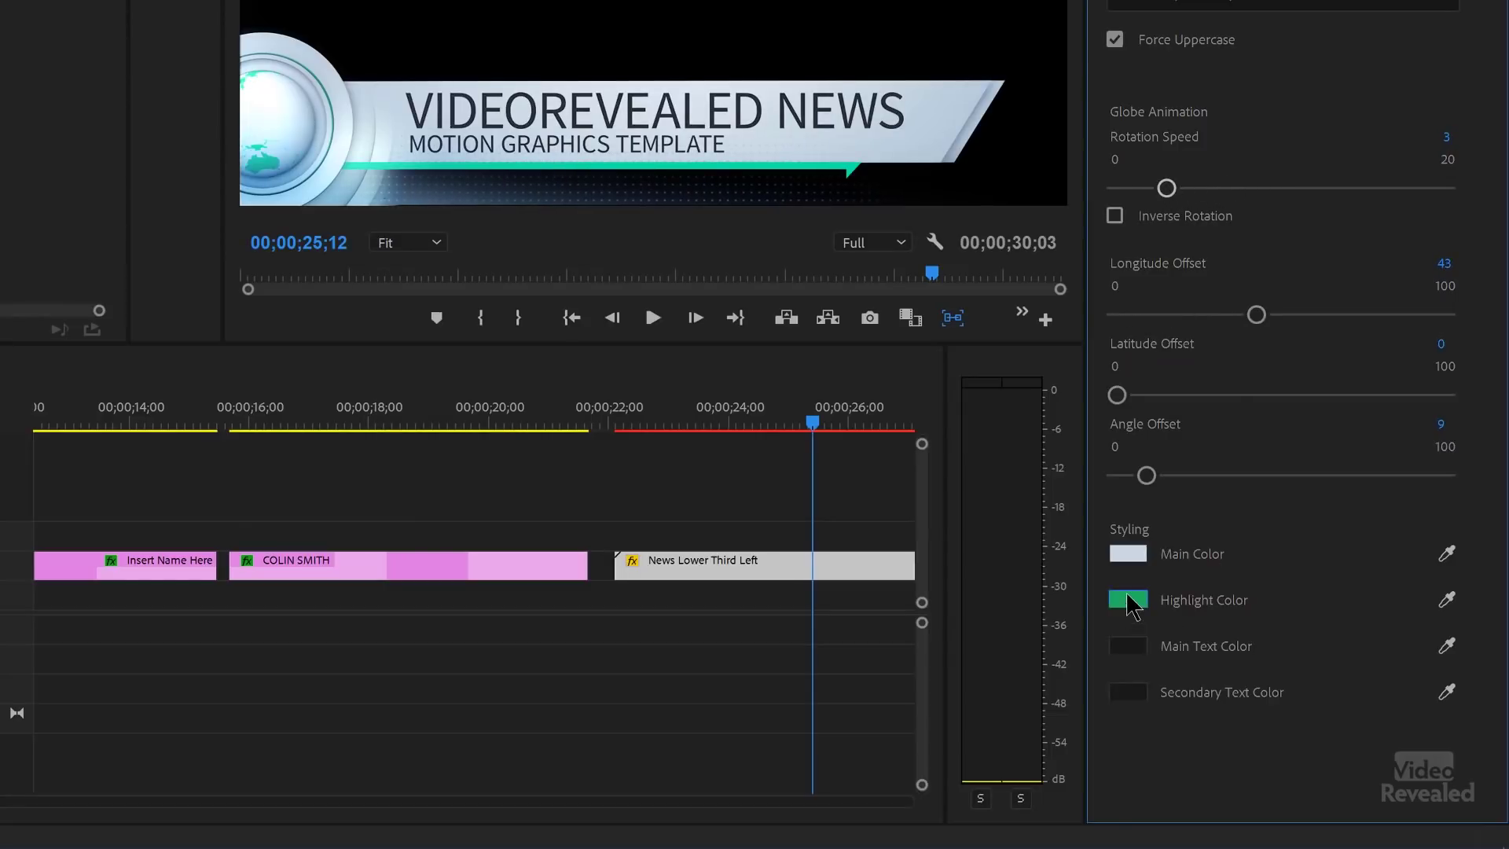
{"action": "left_click", "coordinate": [1128, 600]}
{"action": "left_click", "coordinate": [546, 267]}
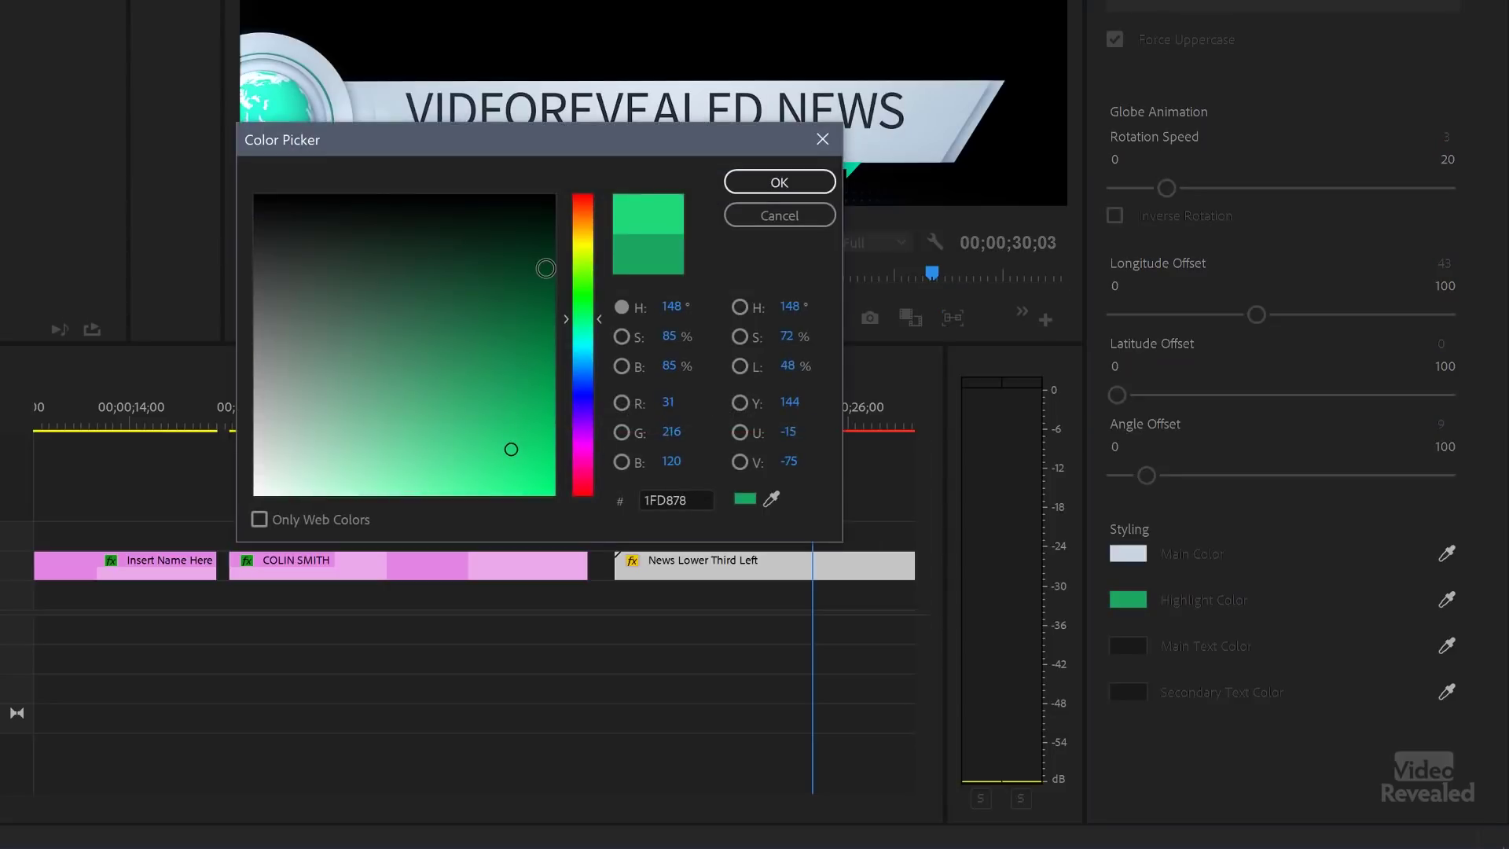
{"action": "left_click", "coordinate": [750, 189]}
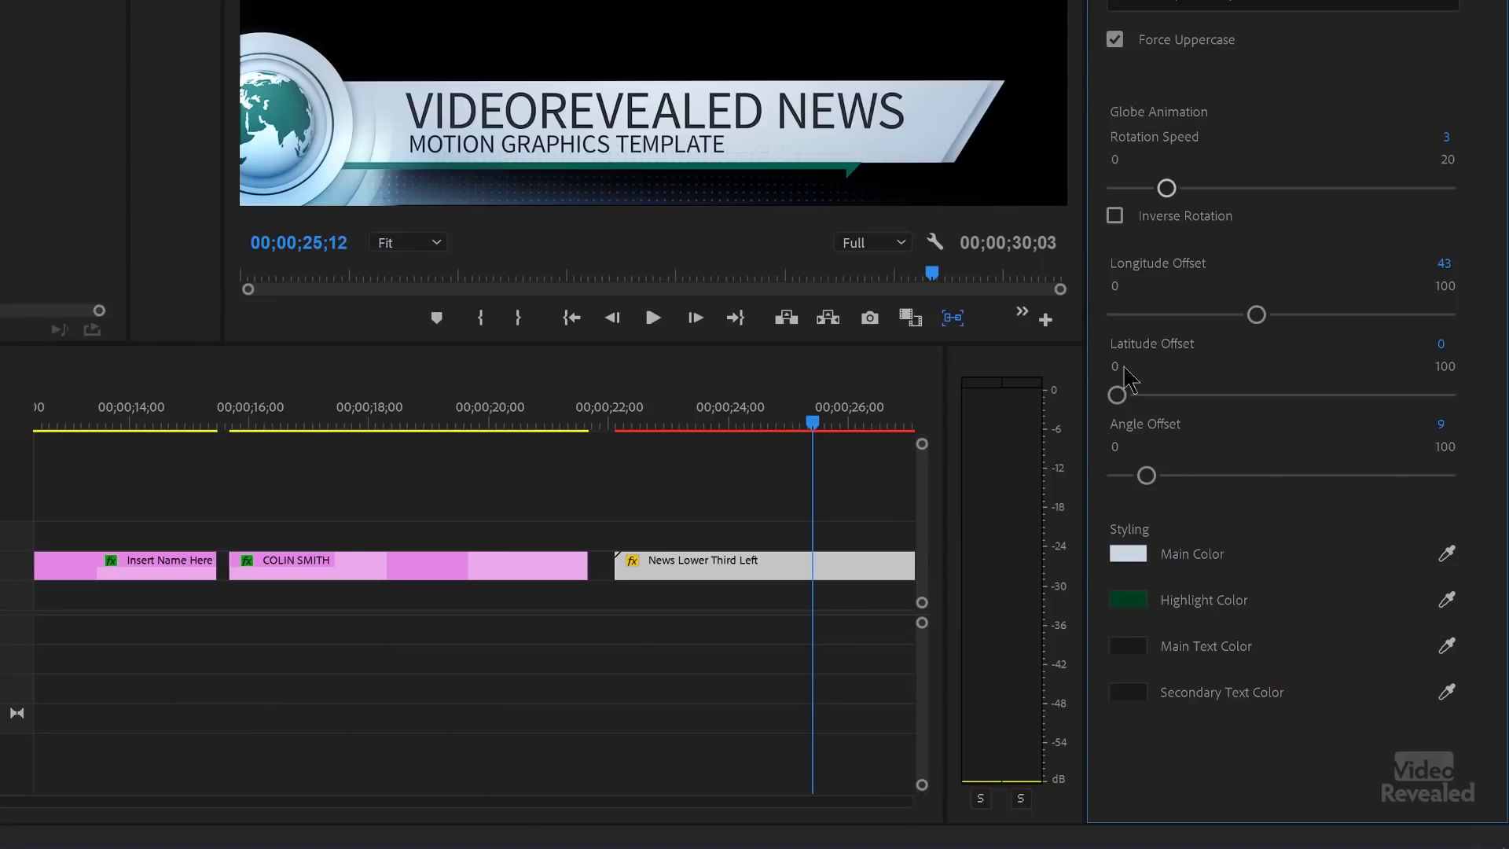
Set the globe's Latitude Offset to 22 and preview the news lower third at 00;00;23;16.
{"action": "left_click_drag", "start_coordinate": [1126, 407], "coordinate": [1186, 404]}
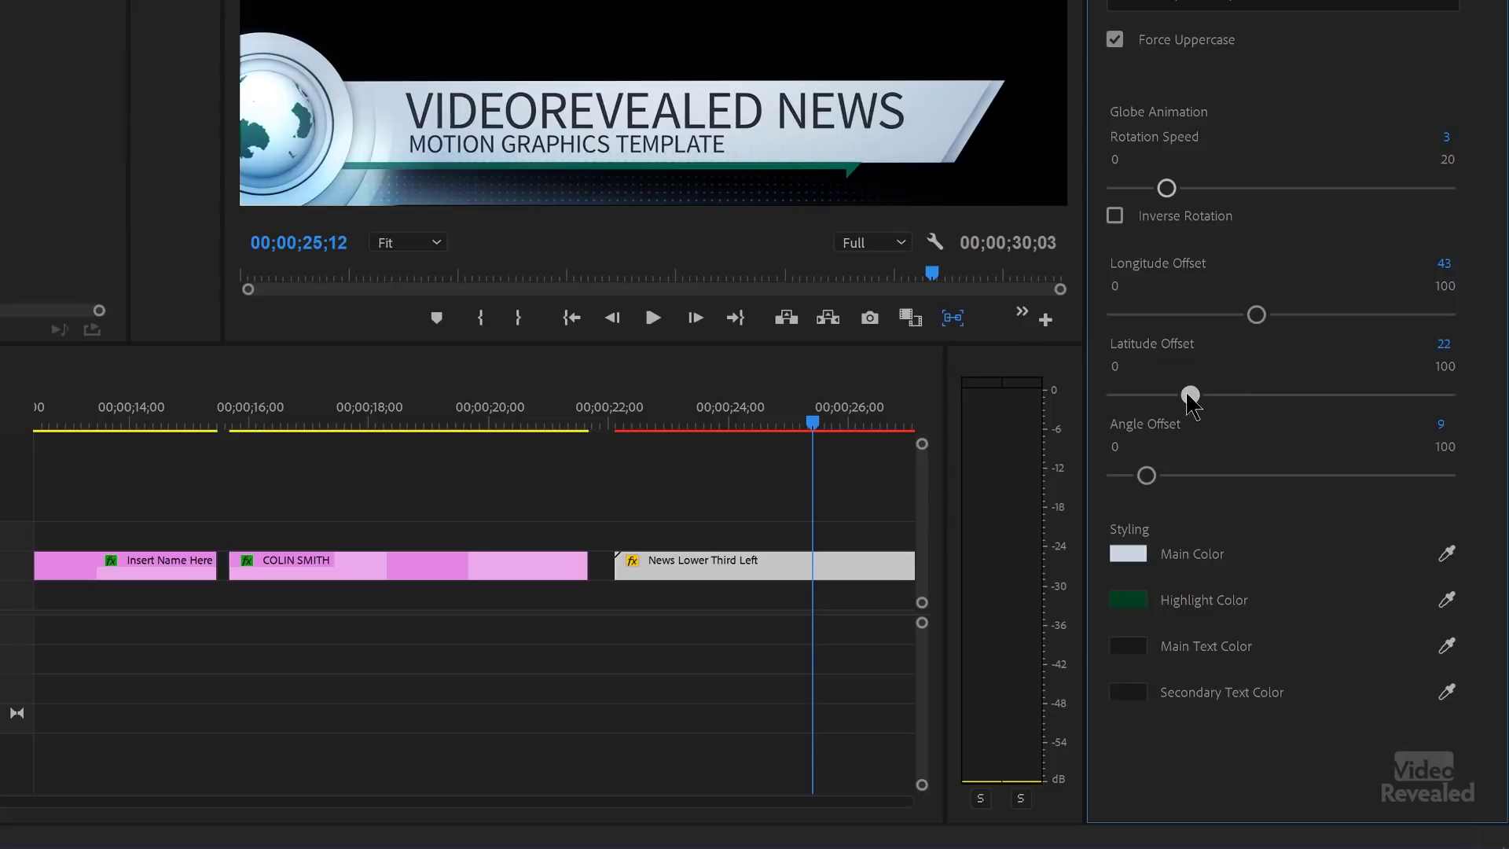
{"action": "left_click_drag", "start_coordinate": [746, 424], "coordinate": [701, 425]}
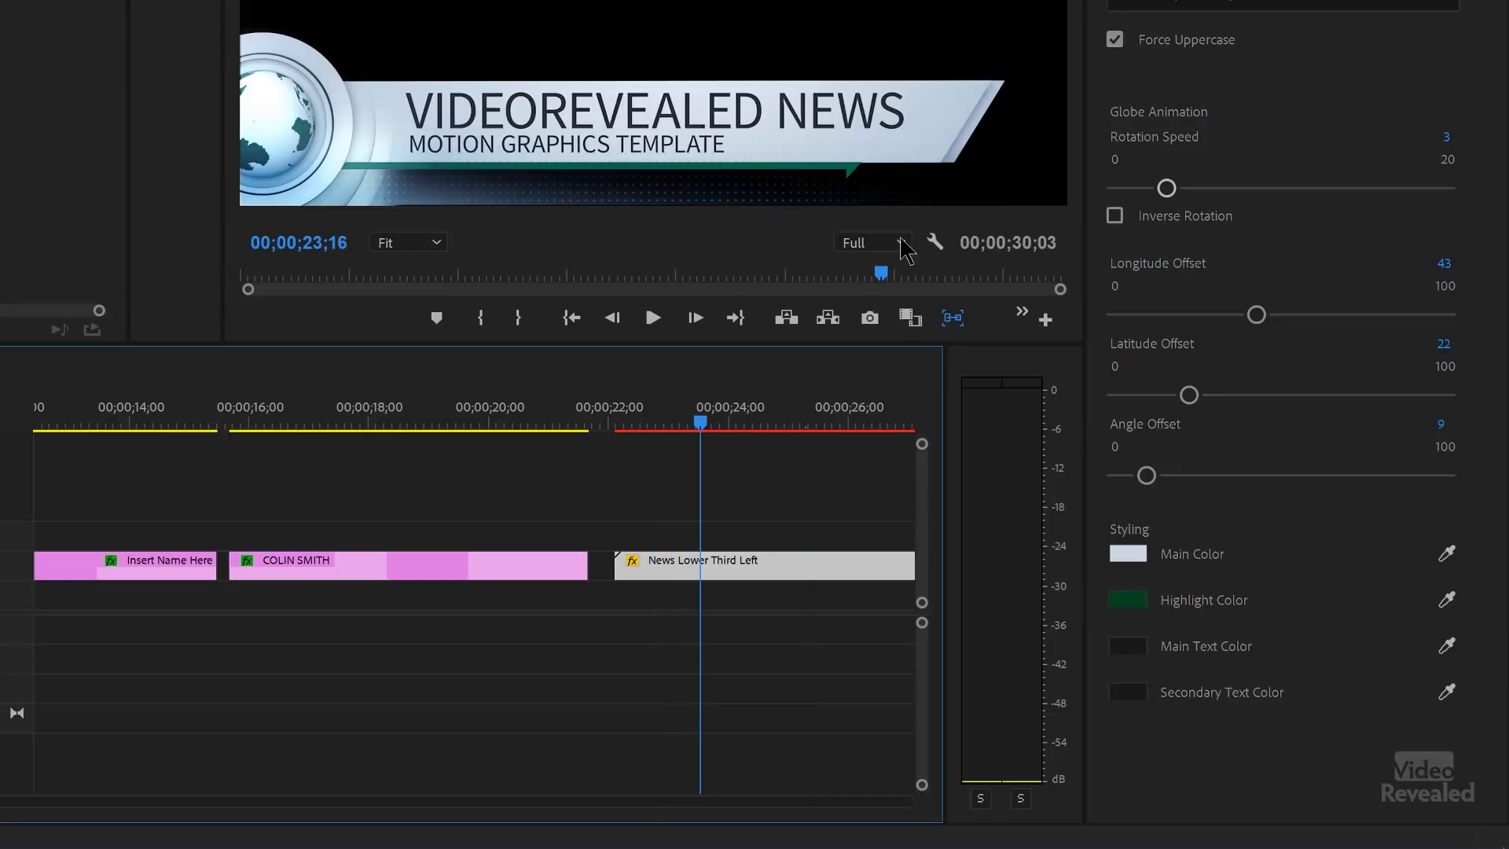
Set the fill color of the name text in the second lower third on V2 to red FF0000.
{"action": "left_click", "coordinate": [405, 579]}
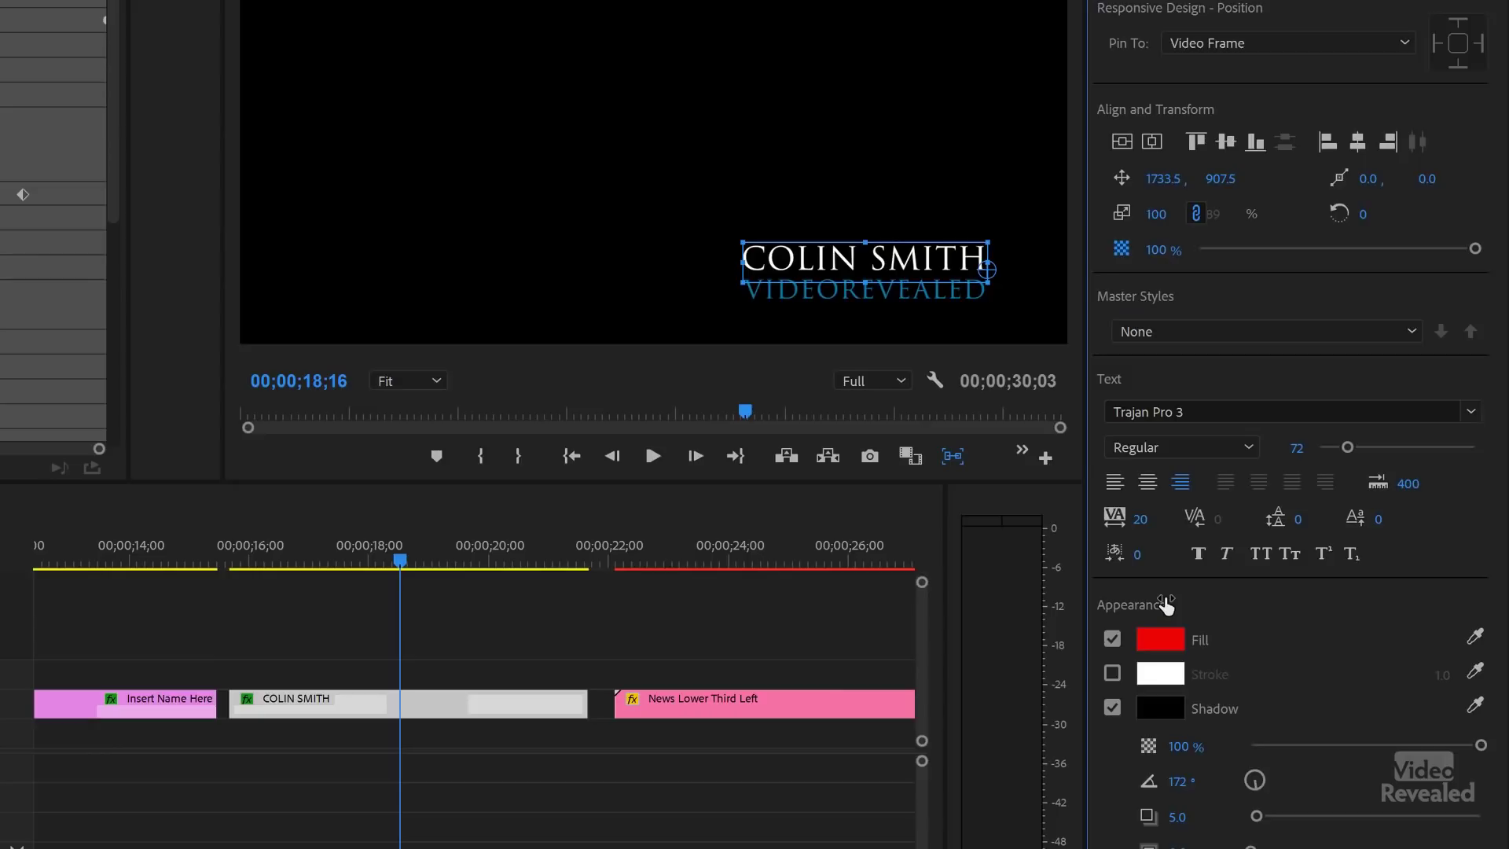
{"action": "left_click", "coordinate": [1161, 639]}
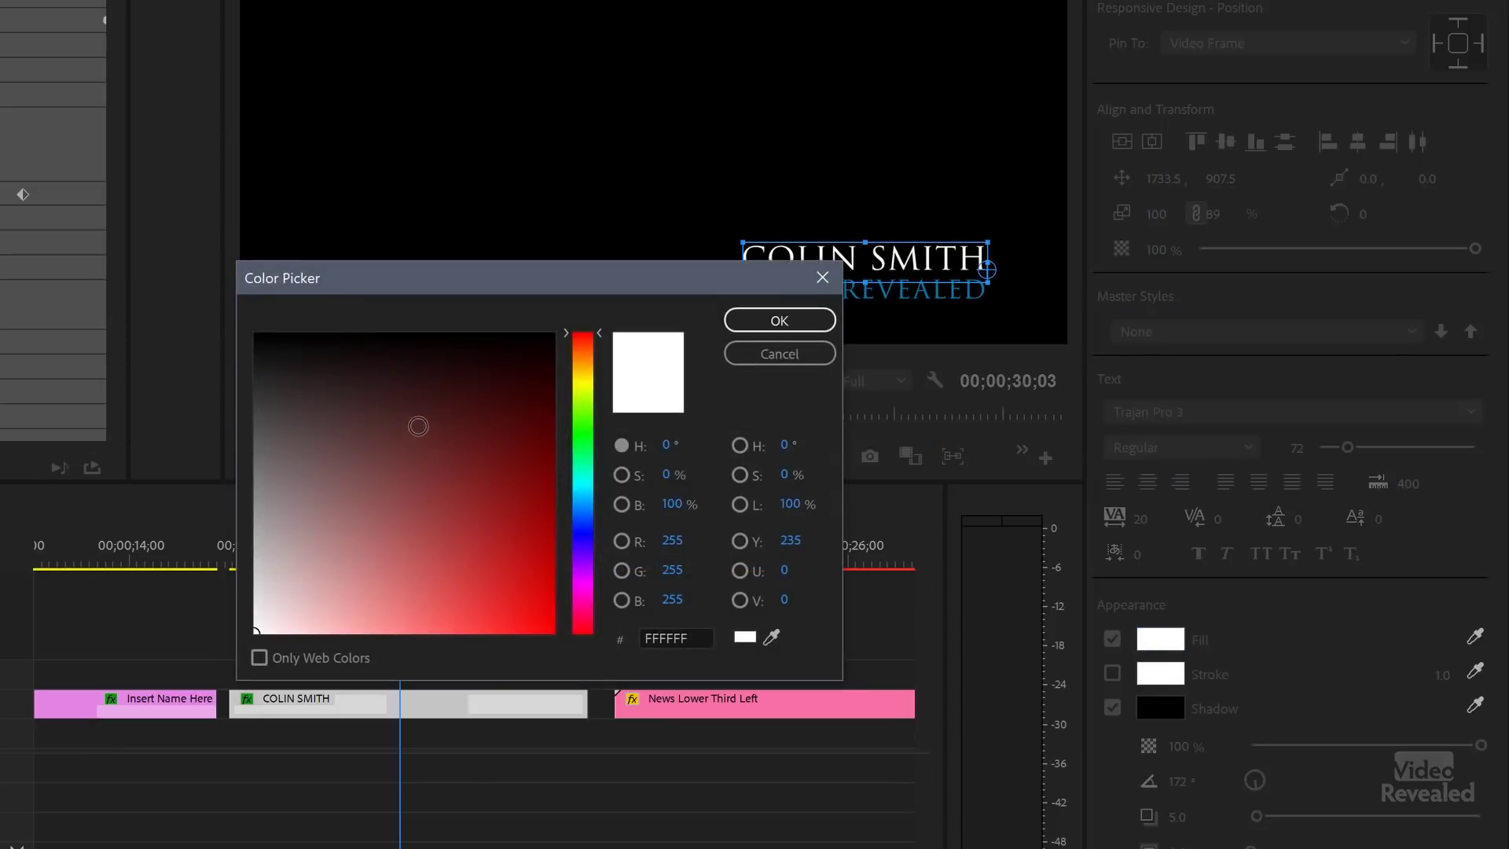
{"action": "left_click_drag", "start_coordinate": [427, 486], "coordinate": [555, 633]}
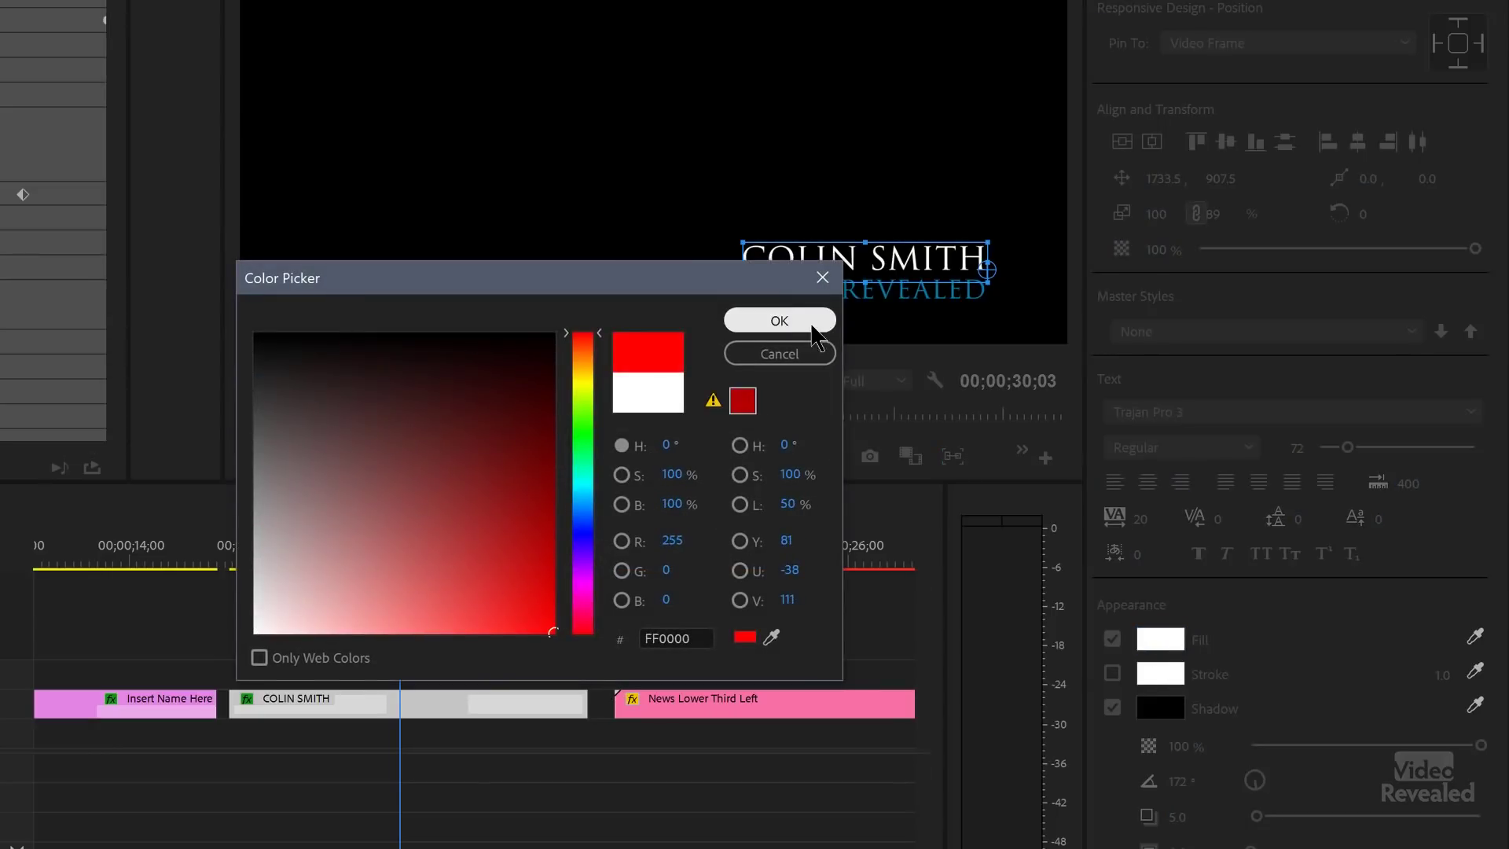
{"action": "key", "text": "Return"}
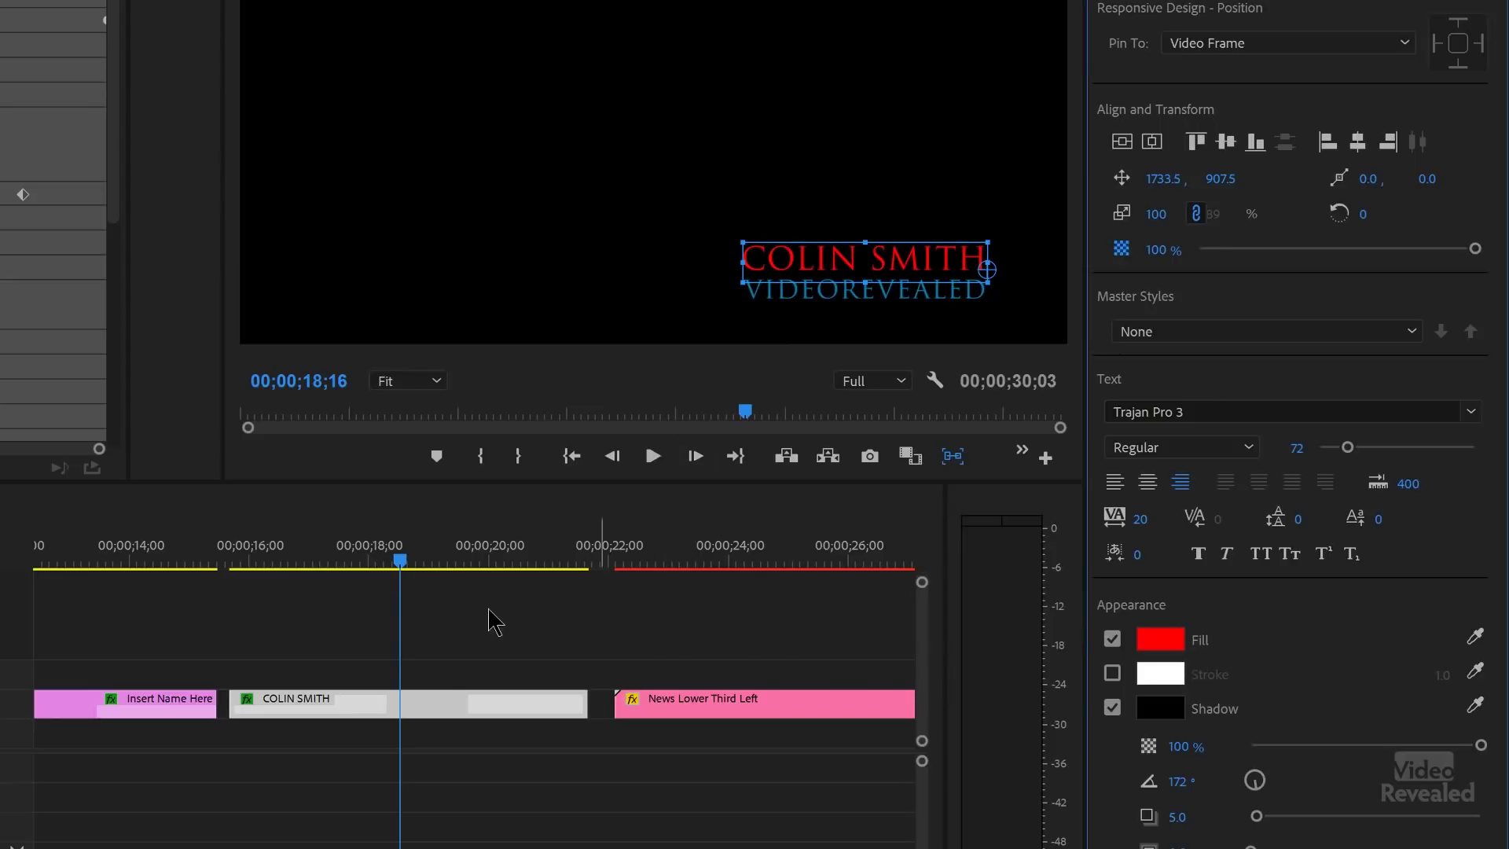
{"action": "left_click", "coordinate": [419, 550]}
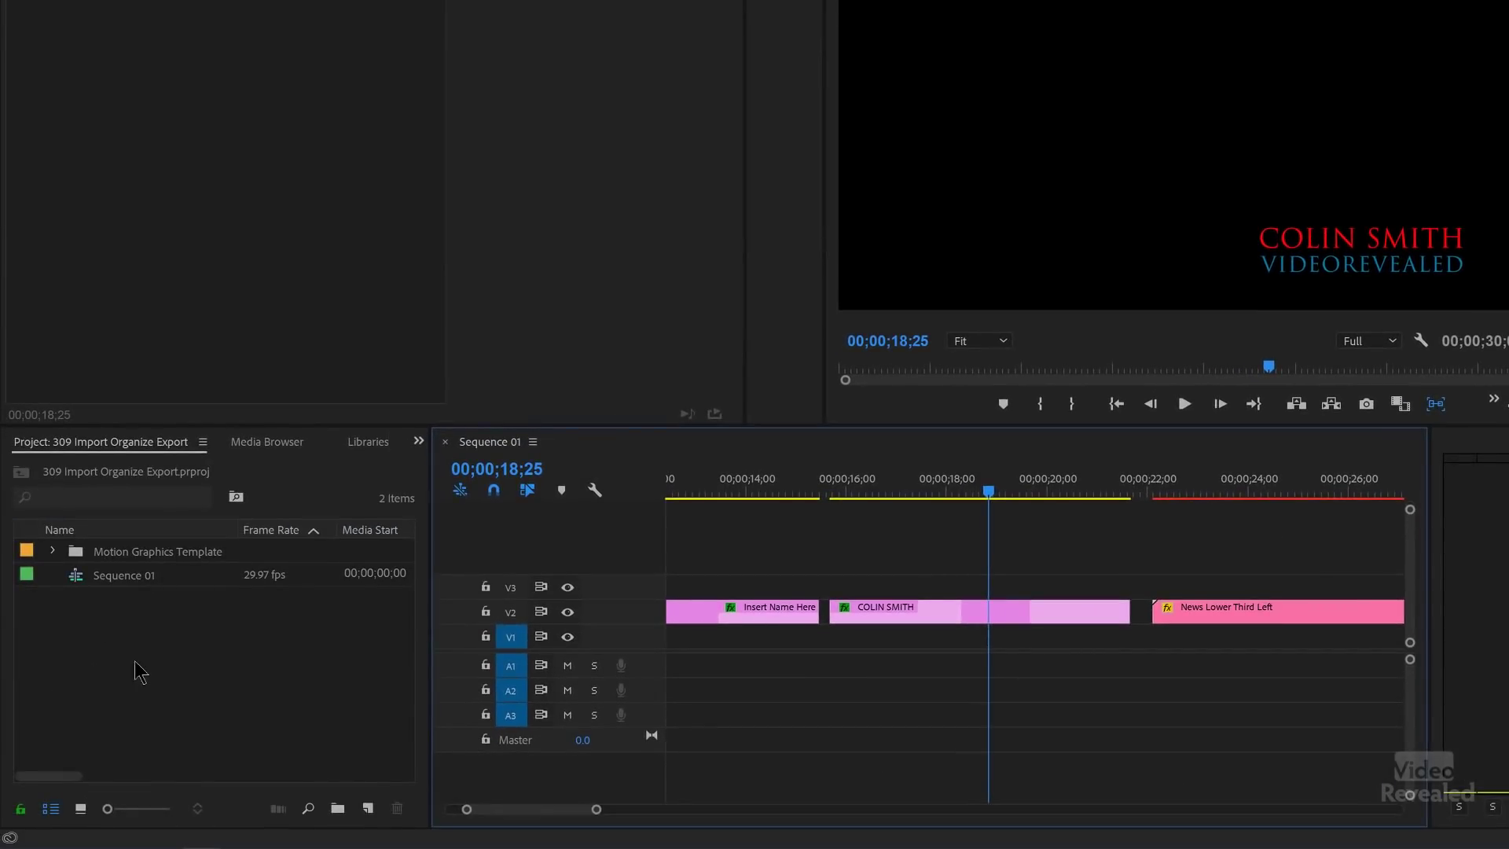
Delete the News Lower Third Left clip from the sequence and the Motion Graphics Template bin from the project.
{"action": "left_click", "coordinate": [54, 552]}
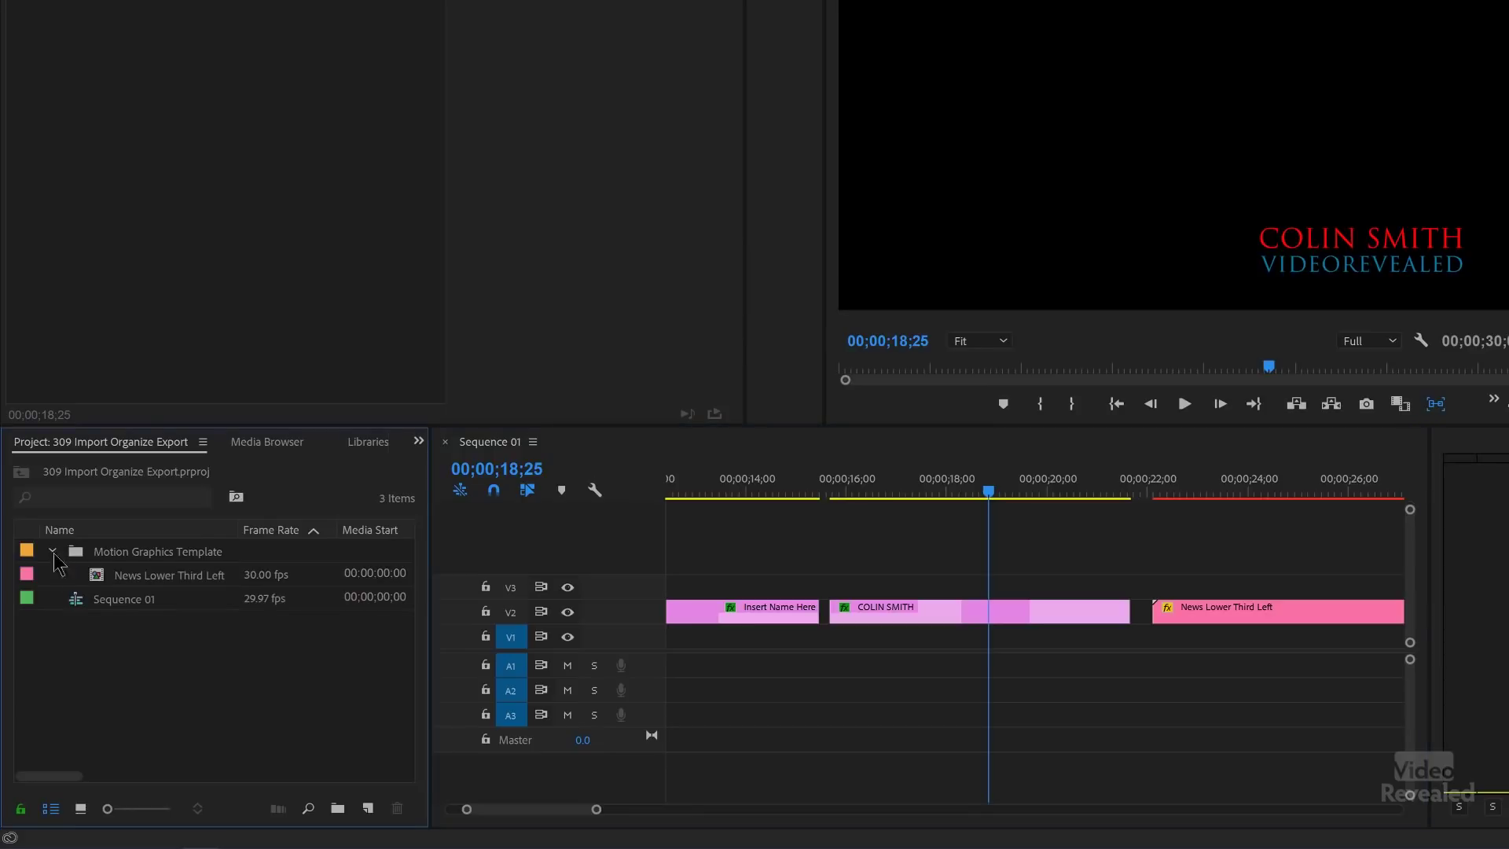
{"action": "left_click", "coordinate": [101, 583]}
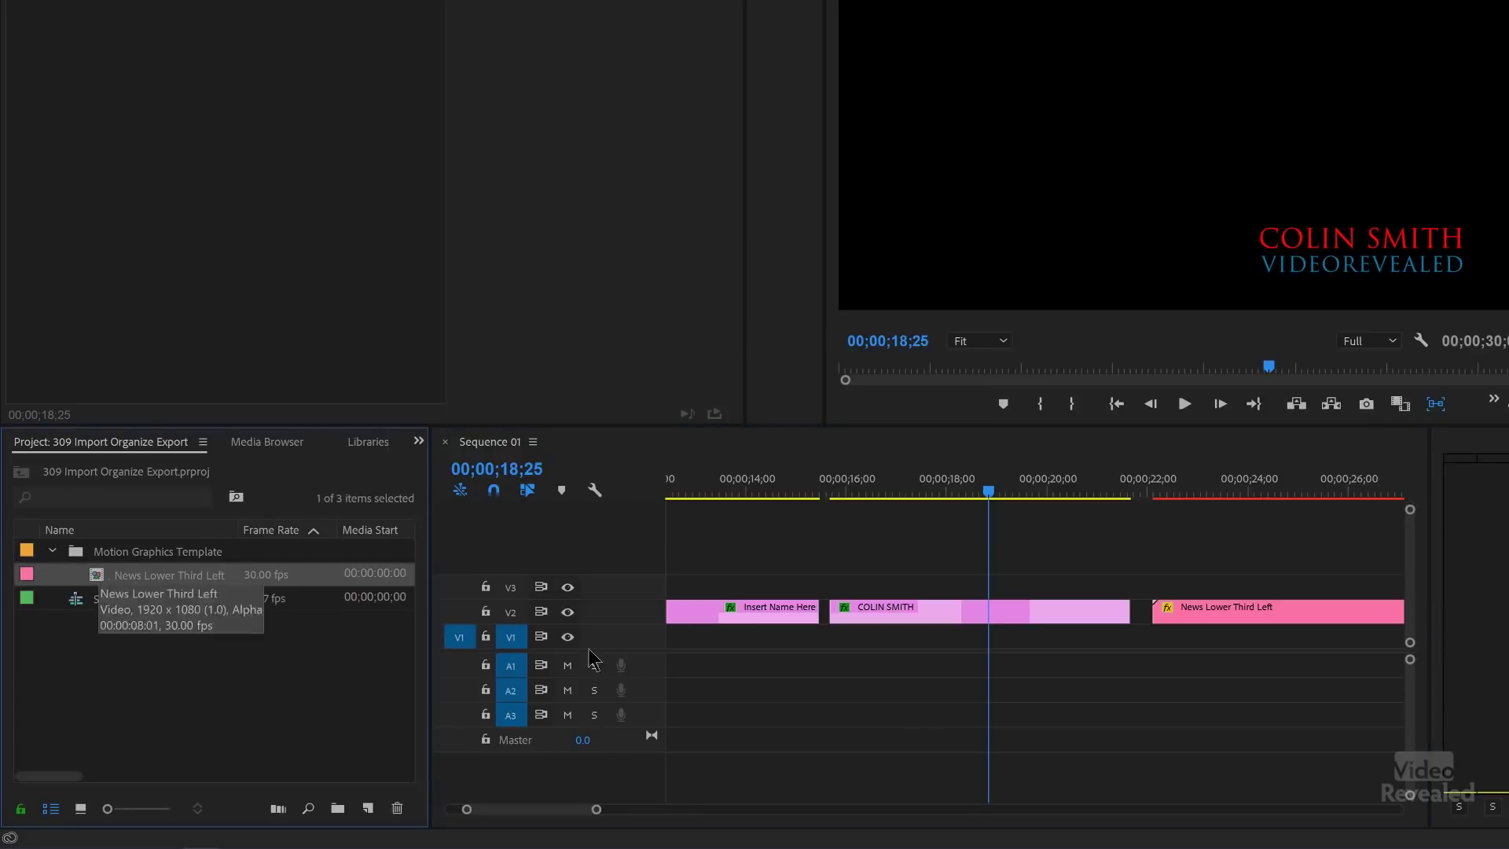
{"action": "mouse_move", "coordinate": [1206, 494]}
{"action": "left_mouse_down"}
{"action": "mouse_move", "coordinate": [1218, 496]}
{"action": "mouse_move", "coordinate": [1180, 495]}
{"action": "left_mouse_up"}
{"action": "left_click", "coordinate": [96, 578]}
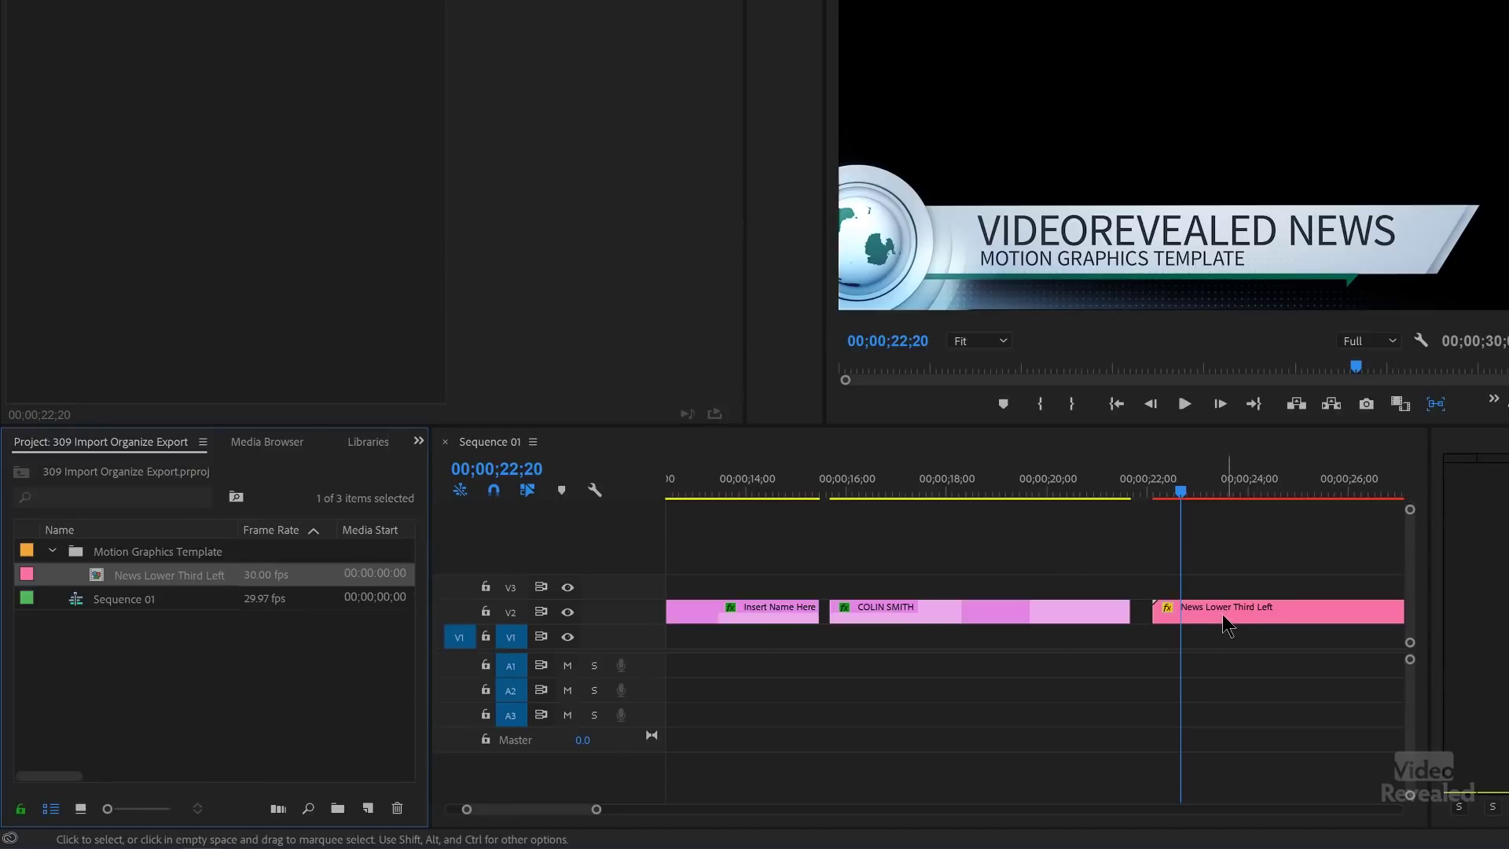
{"action": "left_click", "coordinate": [1223, 621]}
{"action": "key", "text": "Delete"}
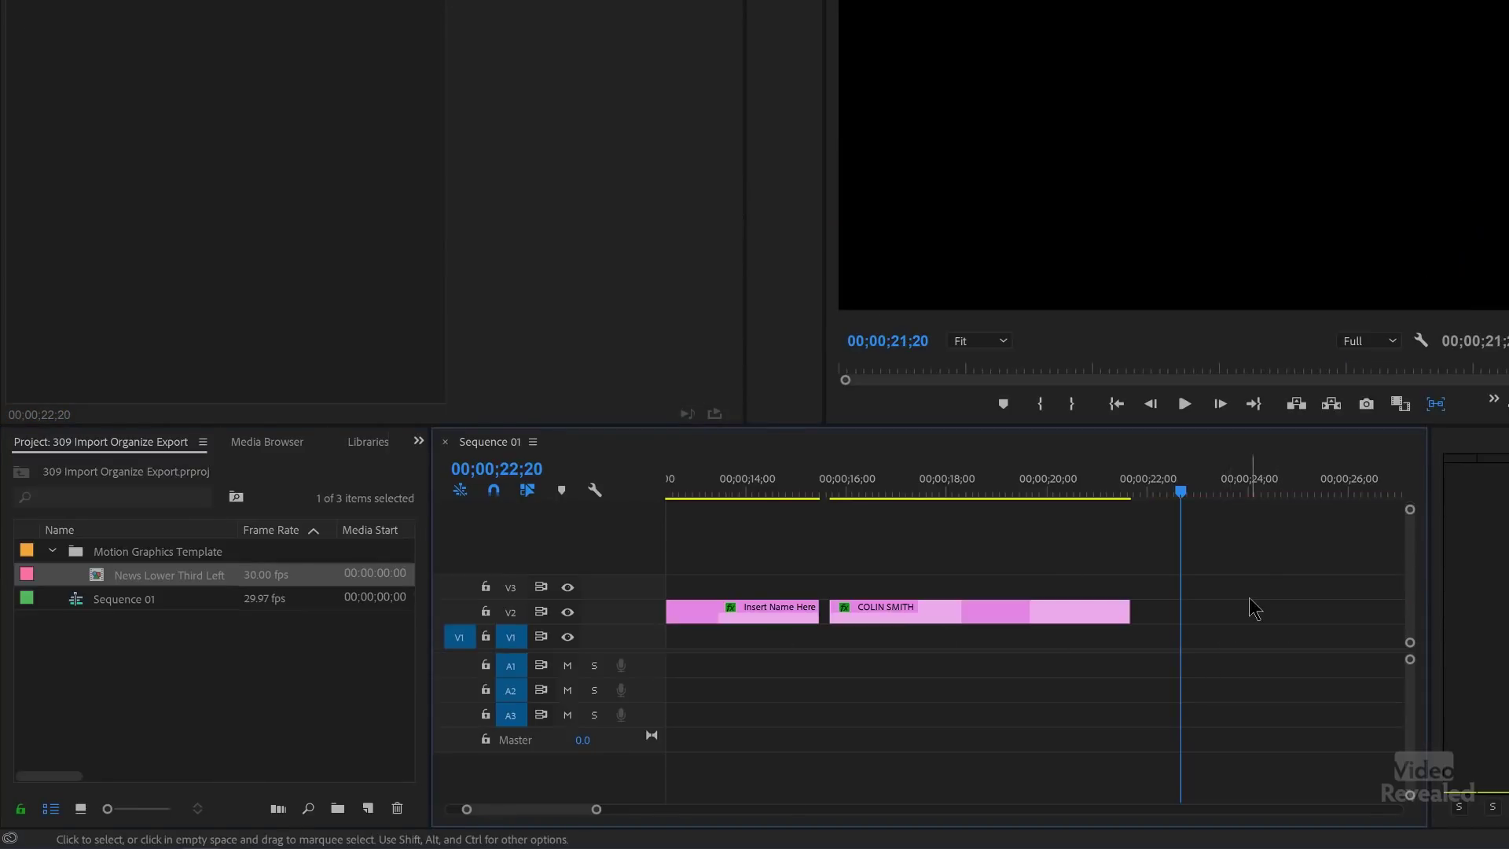
{"action": "left_click", "coordinate": [89, 556]}
{"action": "left_click", "coordinate": [397, 810]}
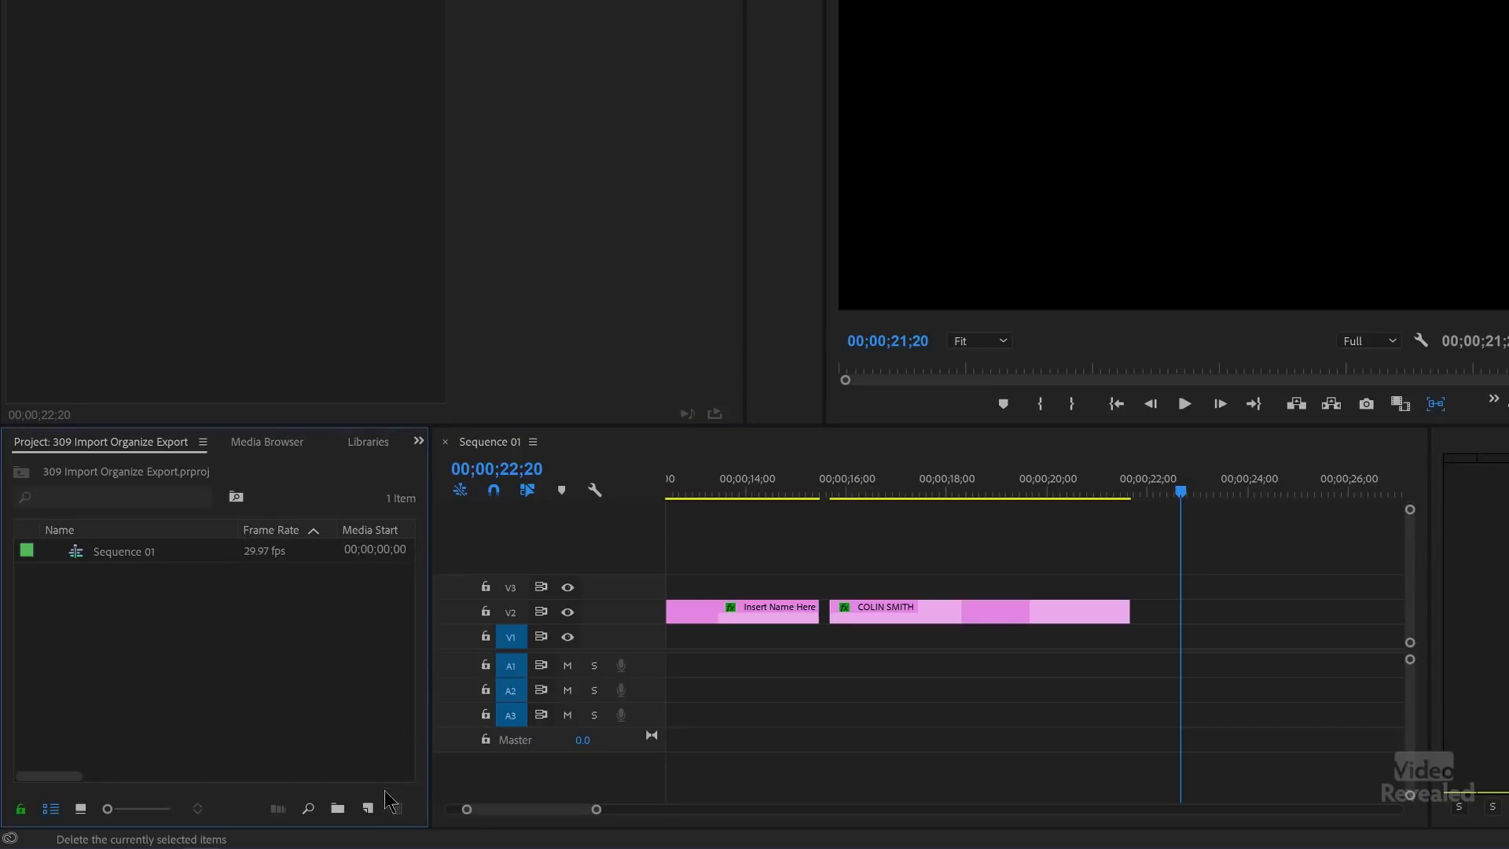
Start exporting the red name title clip as a motion graphics template and name it "My New Title Red".
{"action": "left_click_drag", "start_coordinate": [928, 493], "coordinate": [946, 493]}
{"action": "key", "text": "space"}
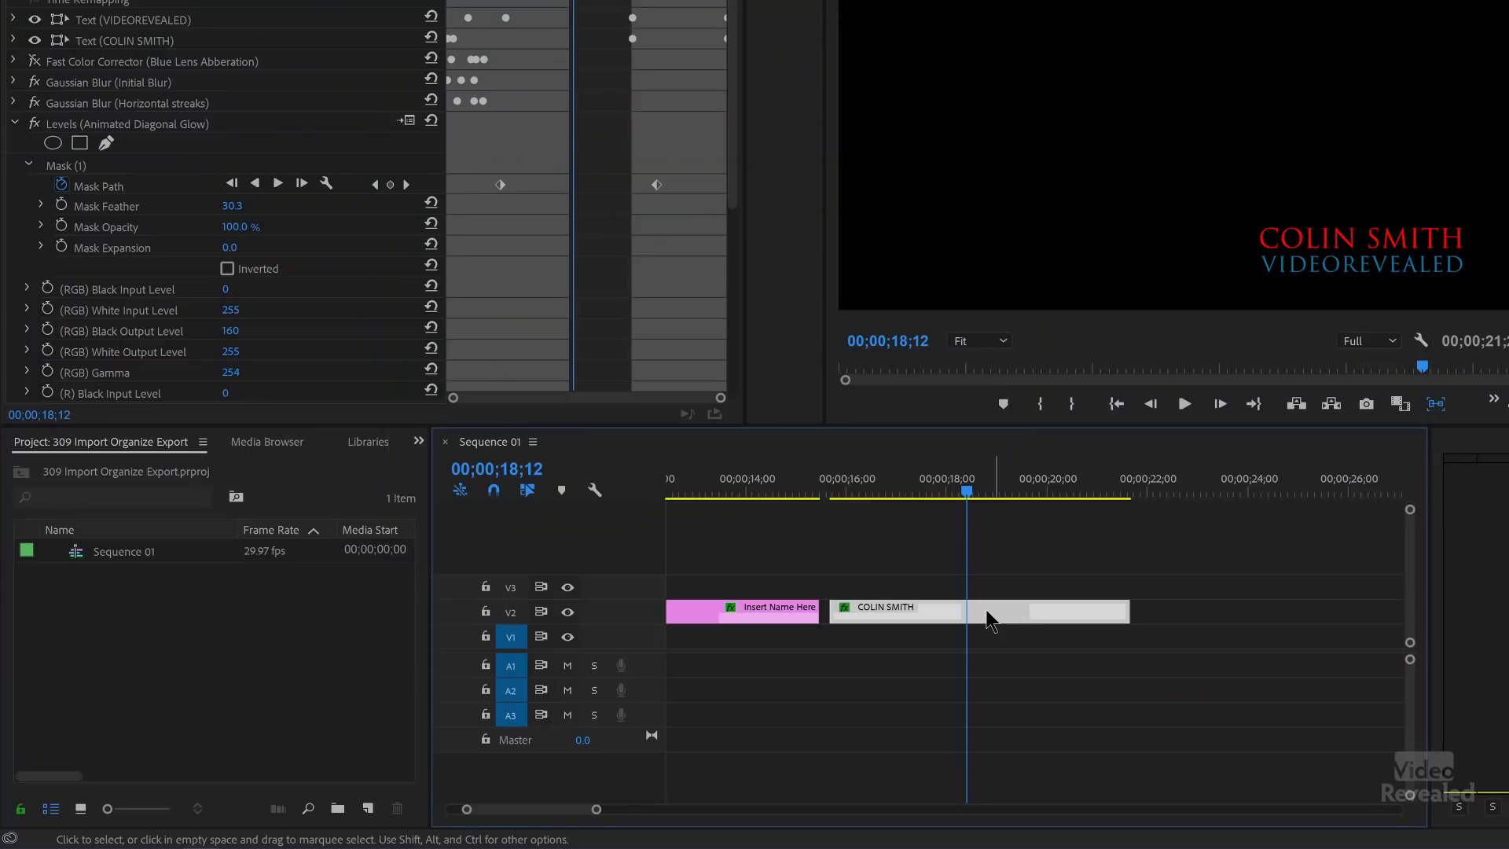
{"action": "right_click", "coordinate": [913, 615]}
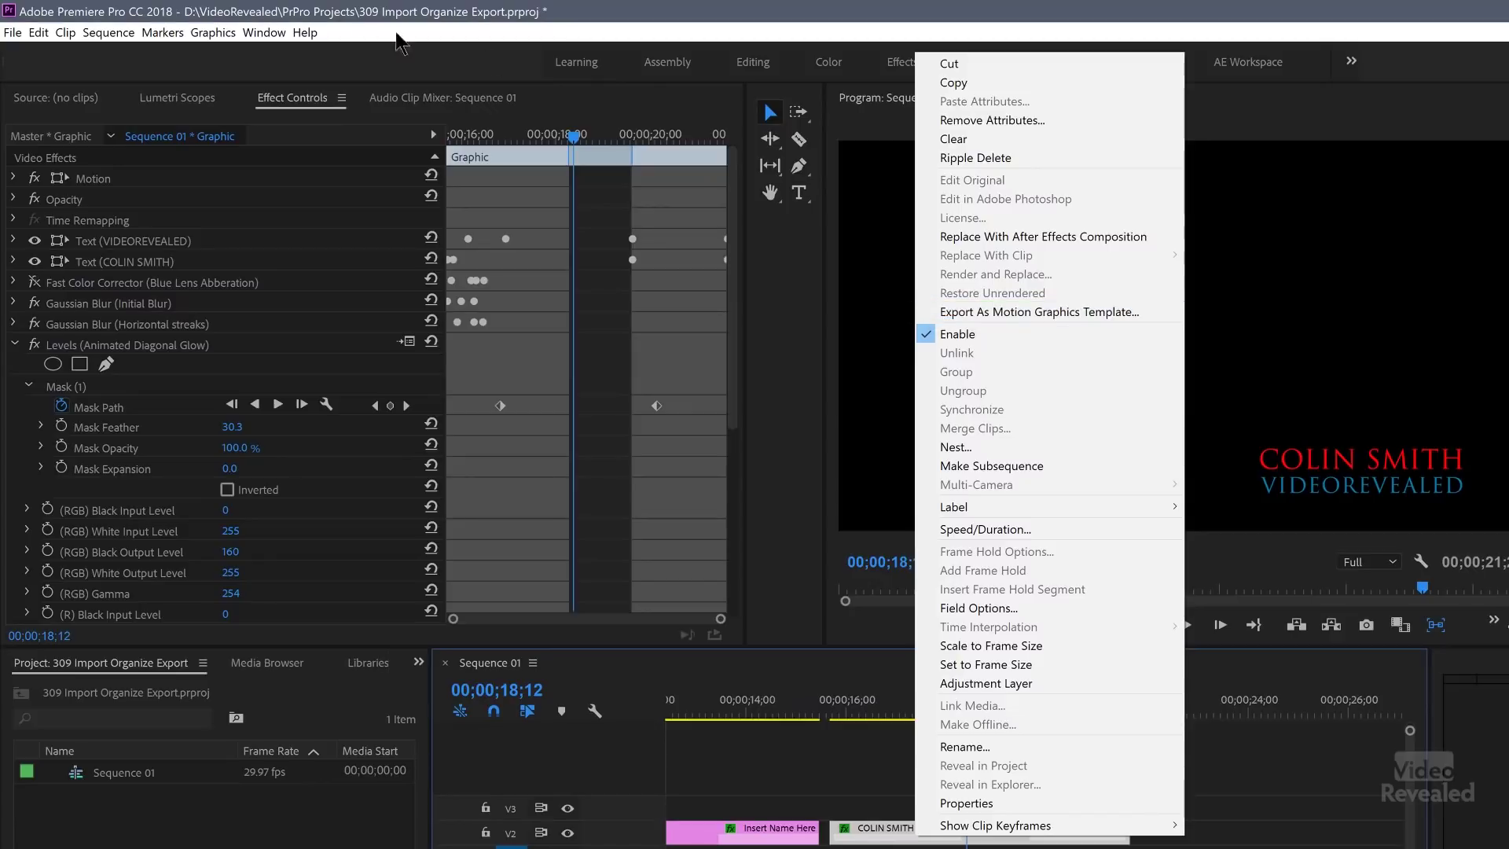
{"action": "left_click", "coordinate": [212, 32]}
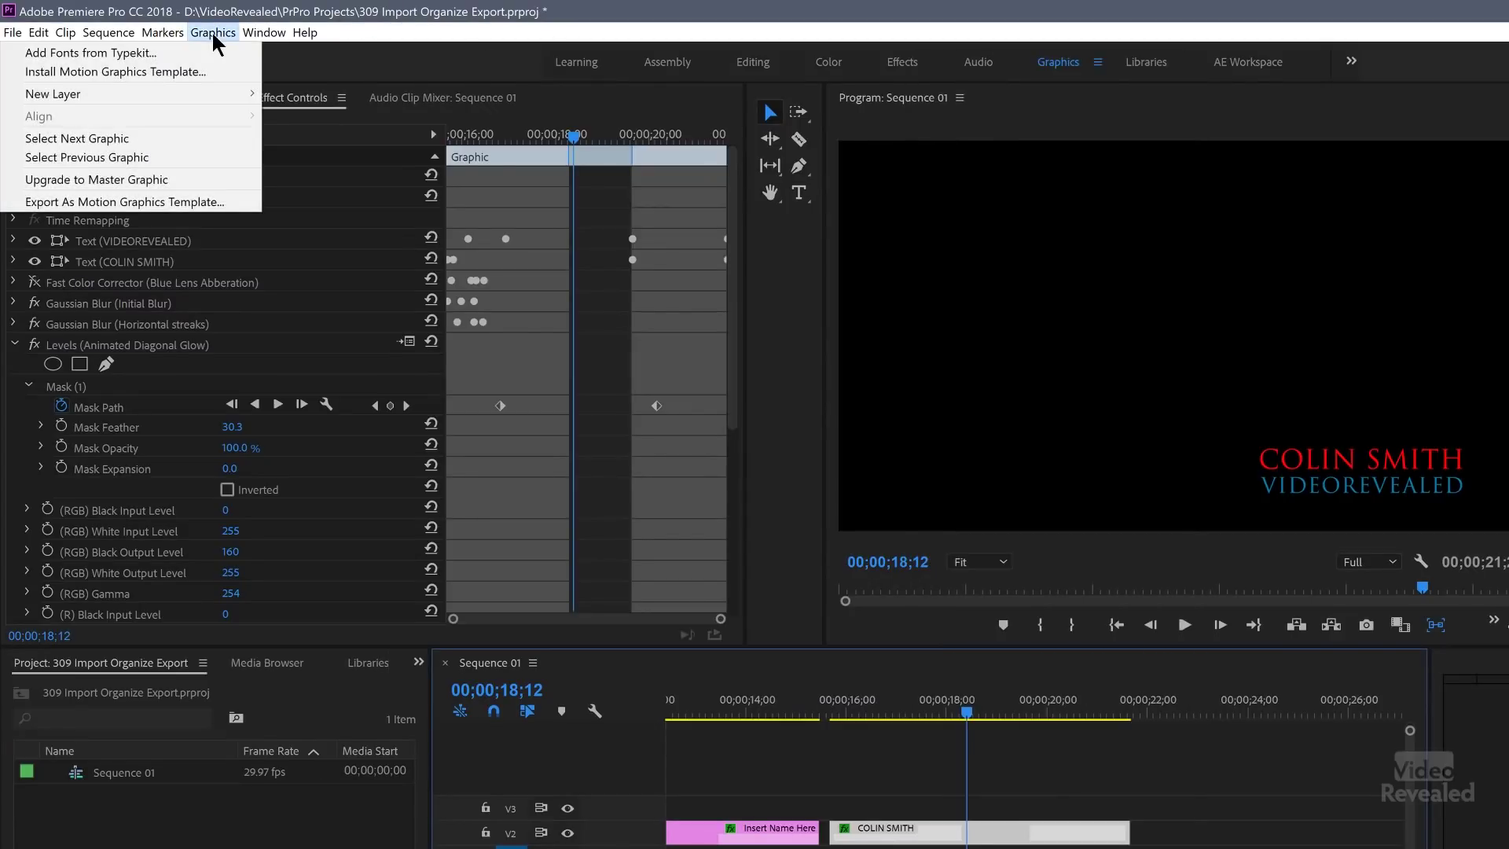
{"action": "left_click", "coordinate": [224, 203]}
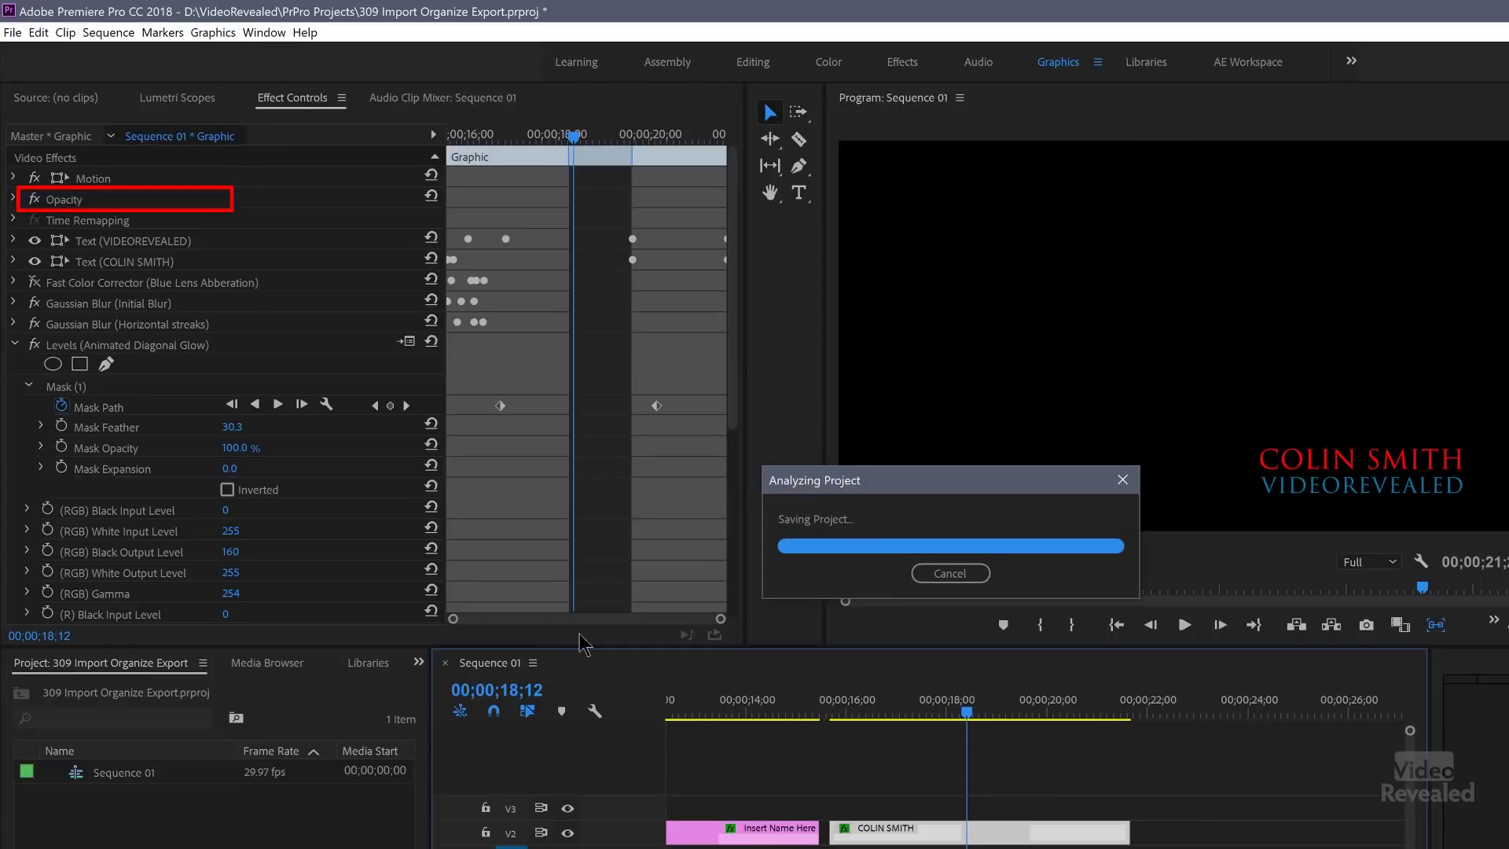
{"action": "left_click_drag", "start_coordinate": [468, 21], "coordinate": [1106, 231]}
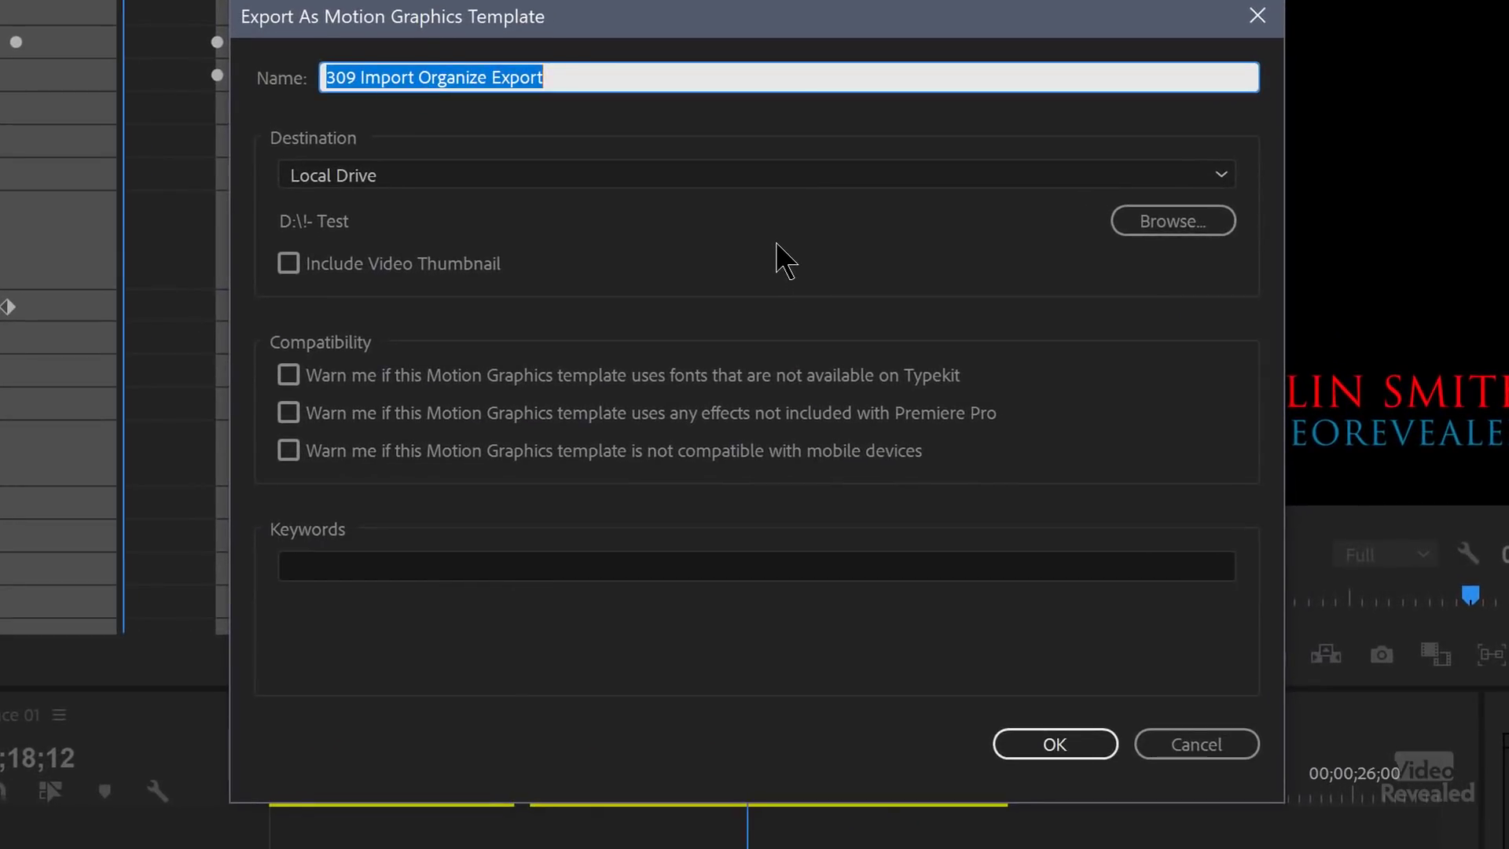
{"action": "type", "text": "My New Title Red"}
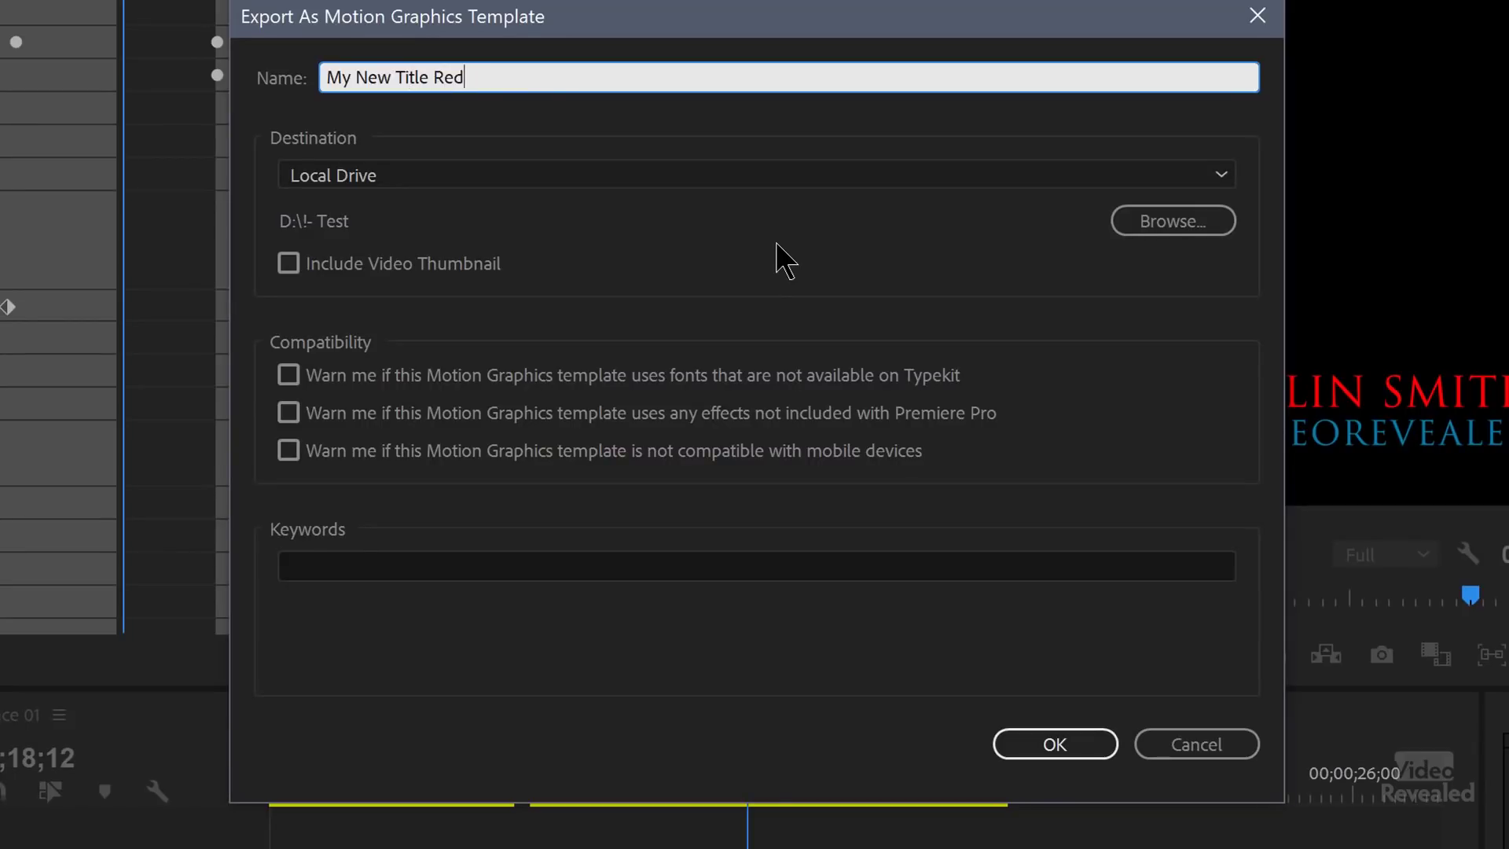
Export the template to the Local Drive folder D:\!- Test with the author's first name as keyword.
{"action": "left_click", "coordinate": [449, 175]}
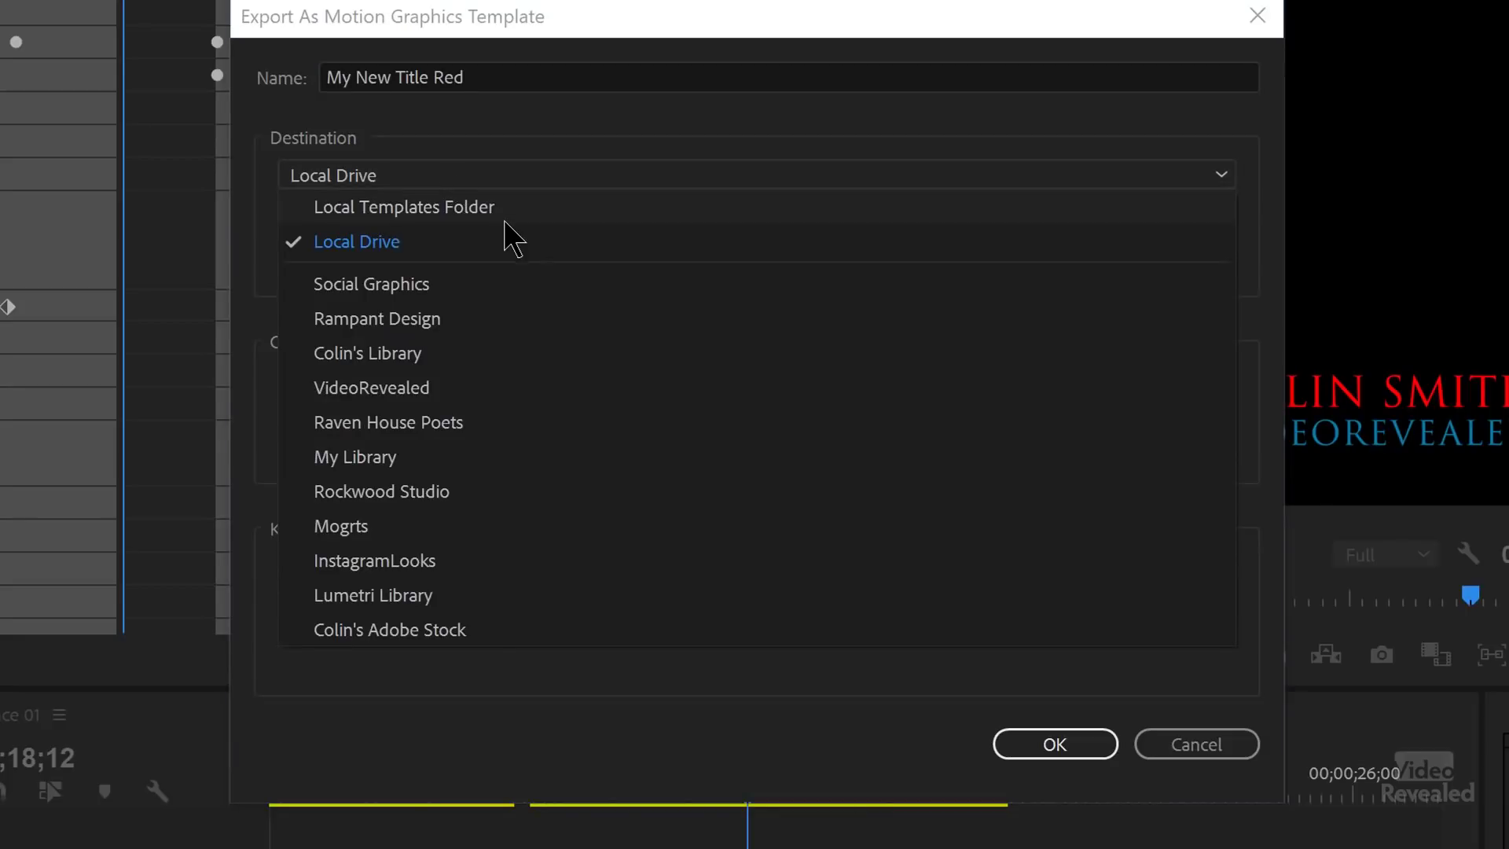
{"action": "left_click", "coordinate": [487, 209]}
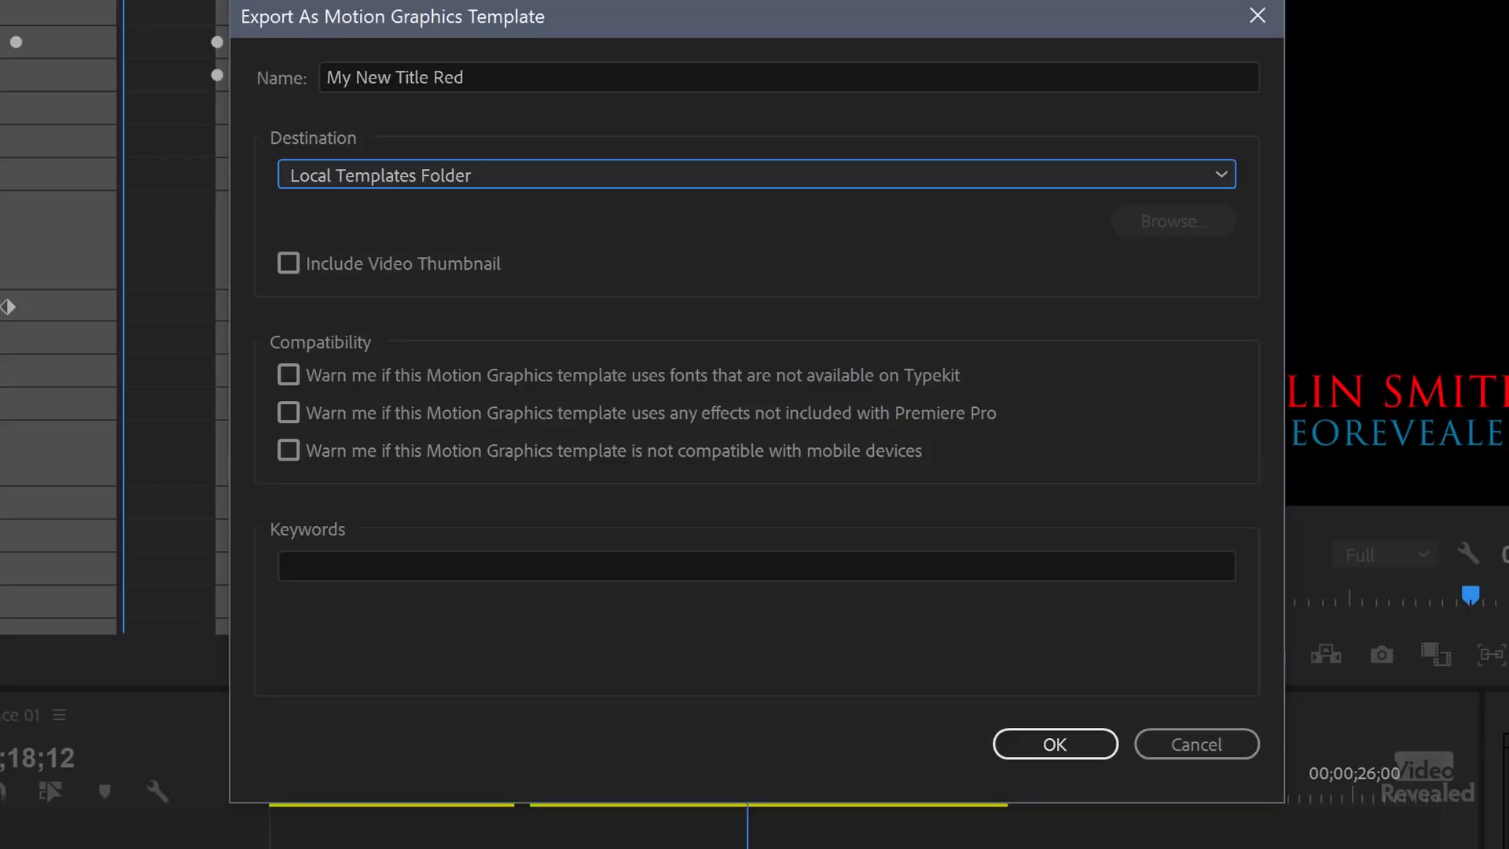
{"action": "left_click", "coordinate": [516, 178]}
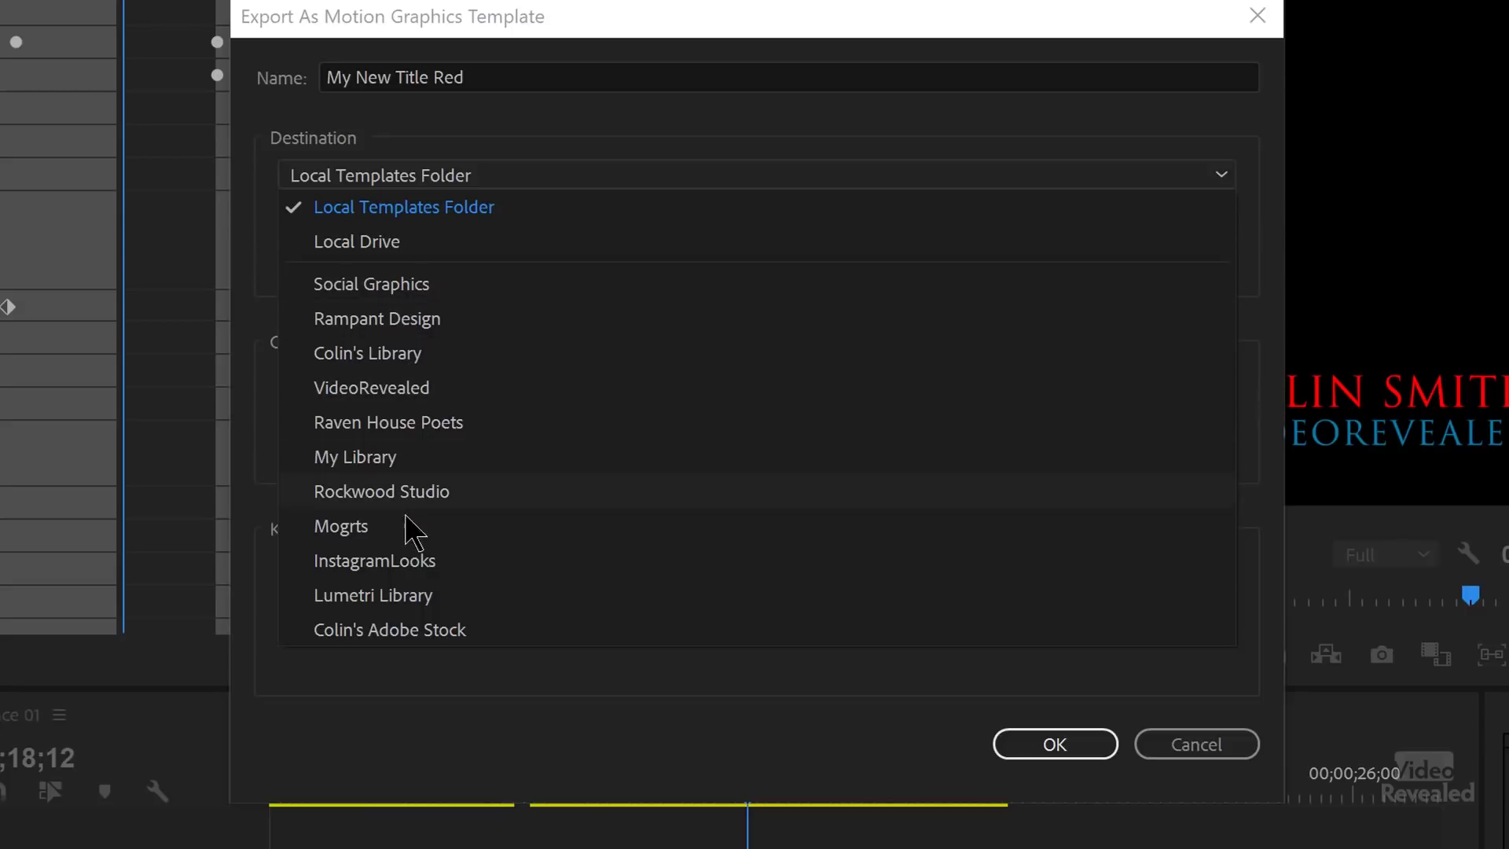
{"action": "left_click", "coordinate": [389, 244]}
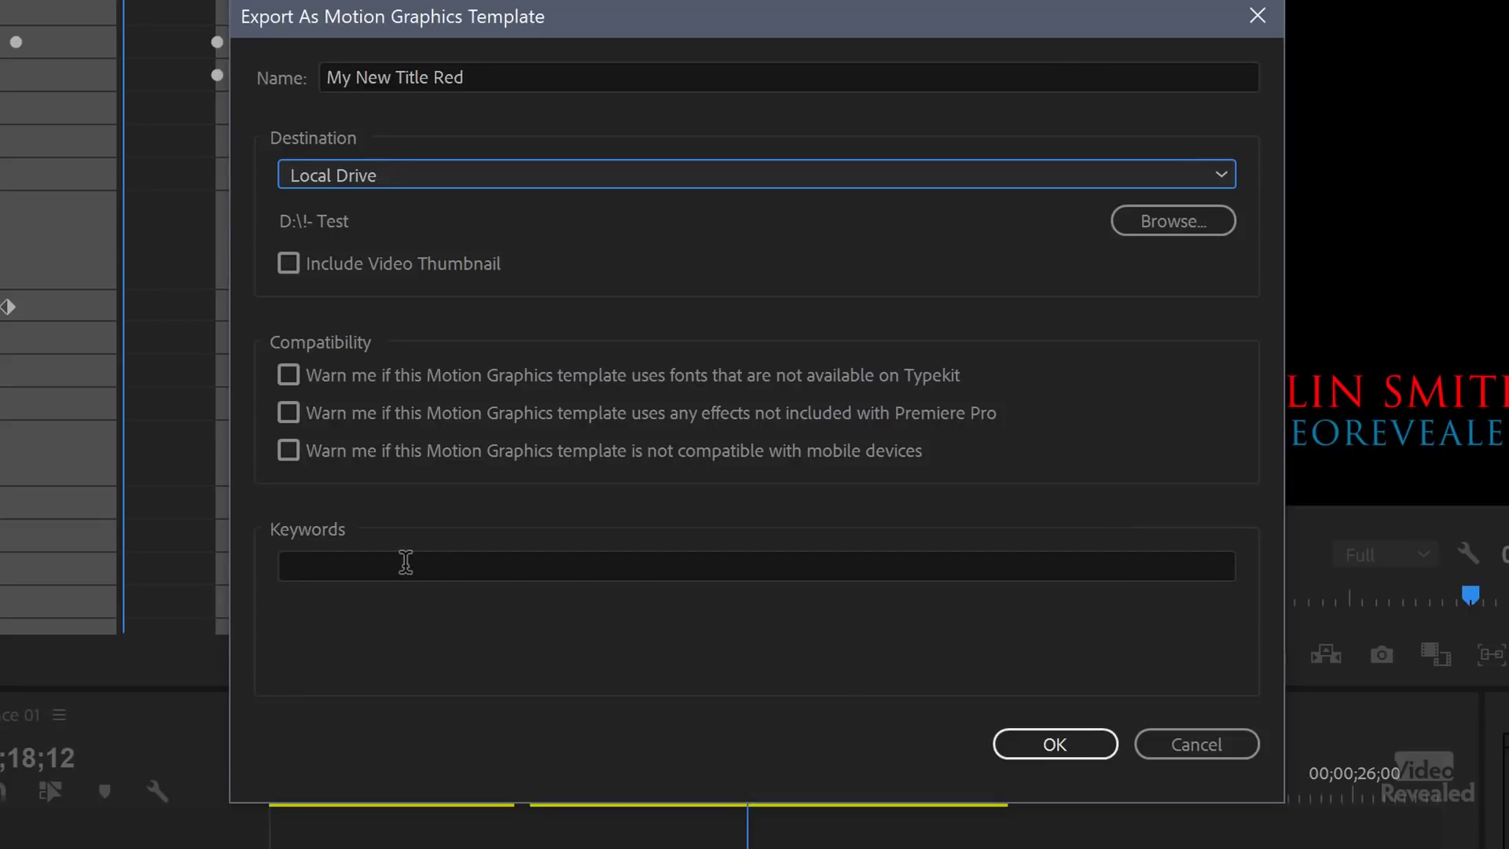
{"action": "left_click", "coordinate": [376, 565]}
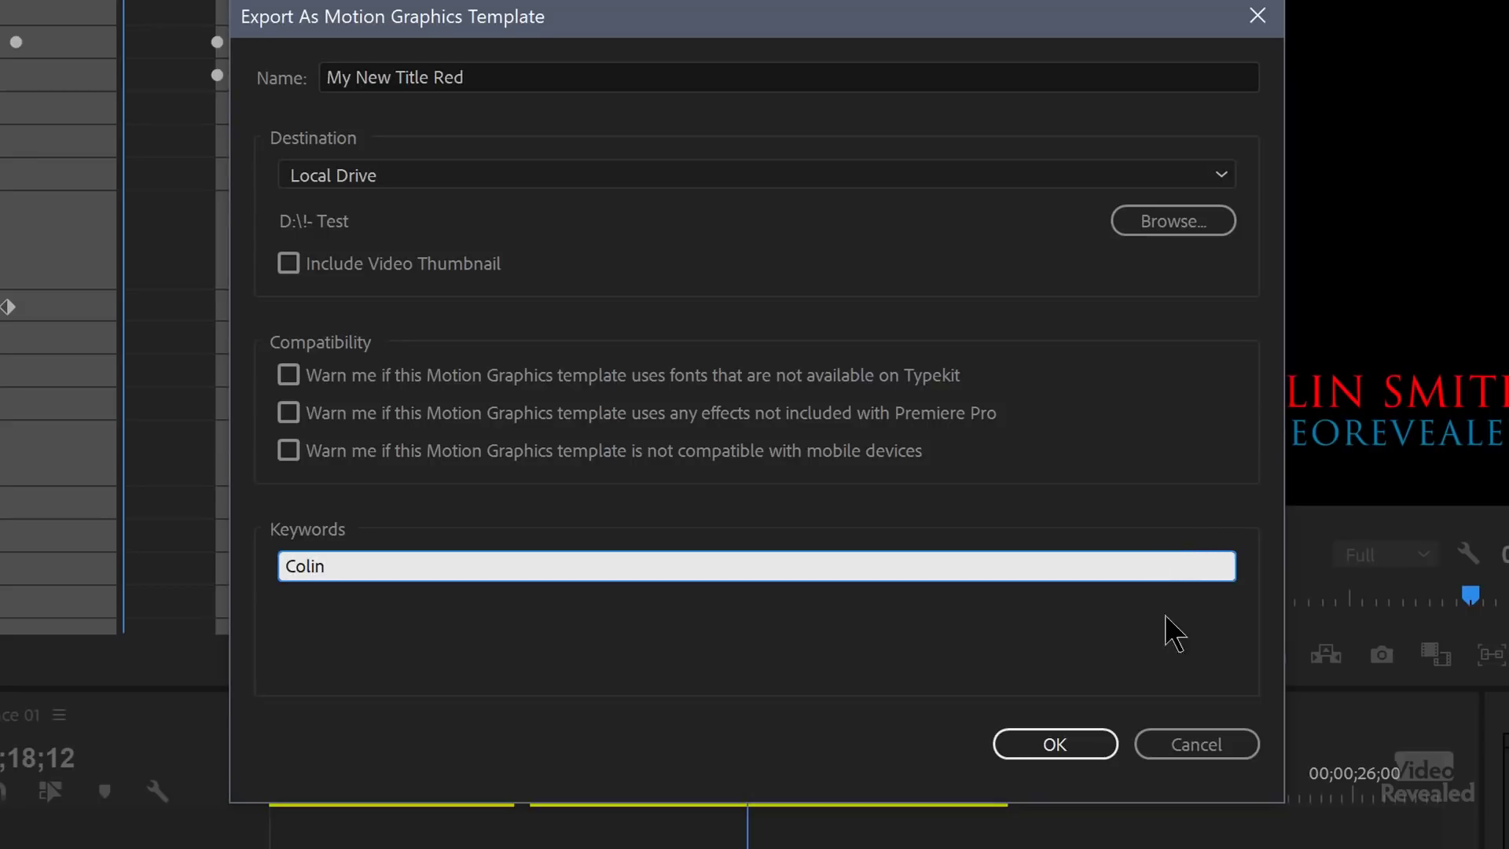
{"action": "left_click", "coordinate": [1057, 751]}
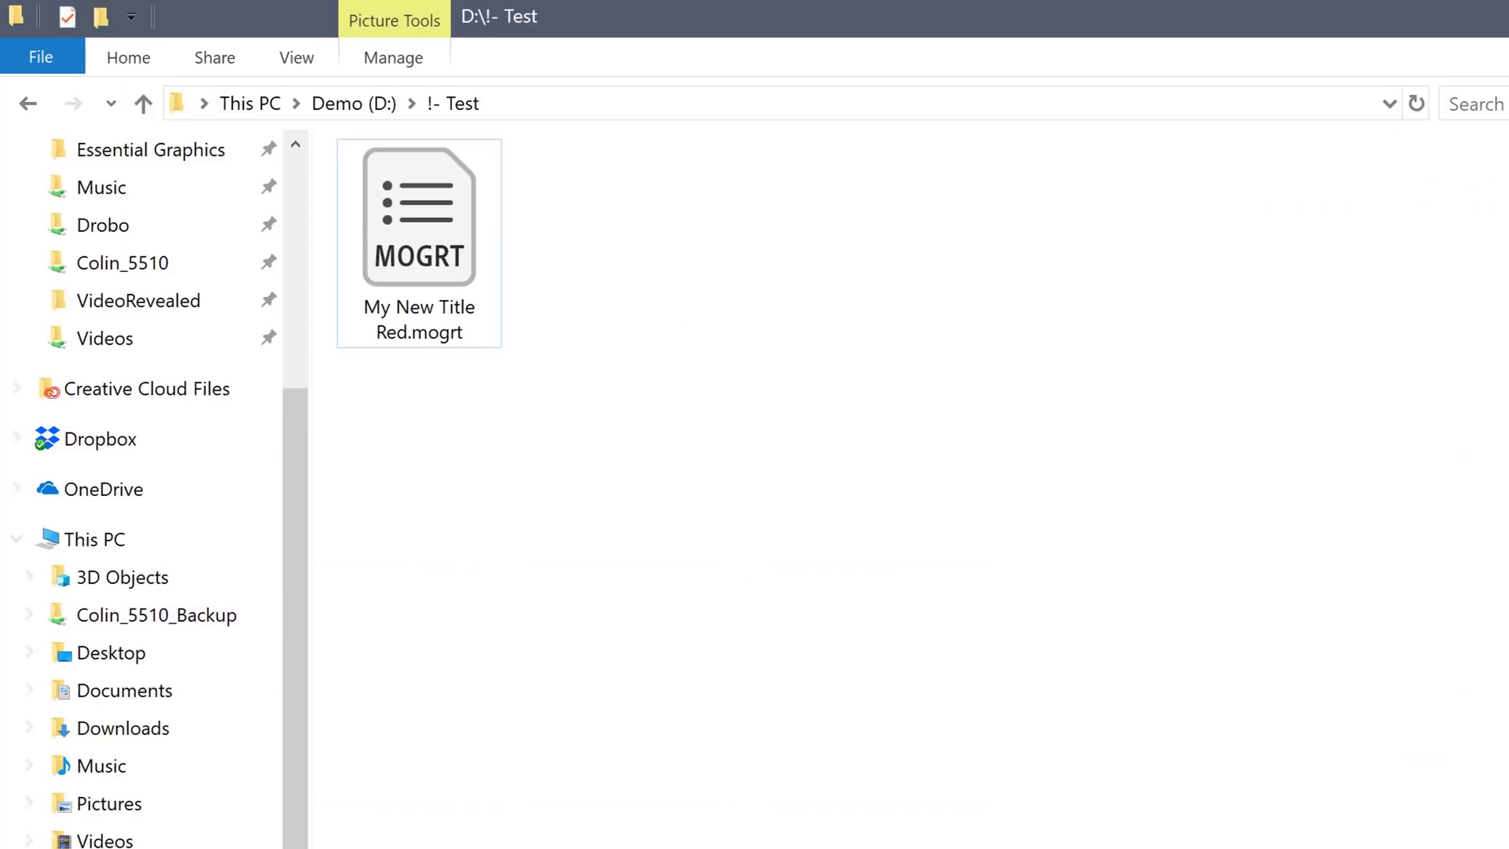
Check the exported My New Title Red.mogrt file in File Explorer and delete the red name title clip from V2 in Premiere Pro.
{"action": "left_click", "coordinate": [429, 246]}
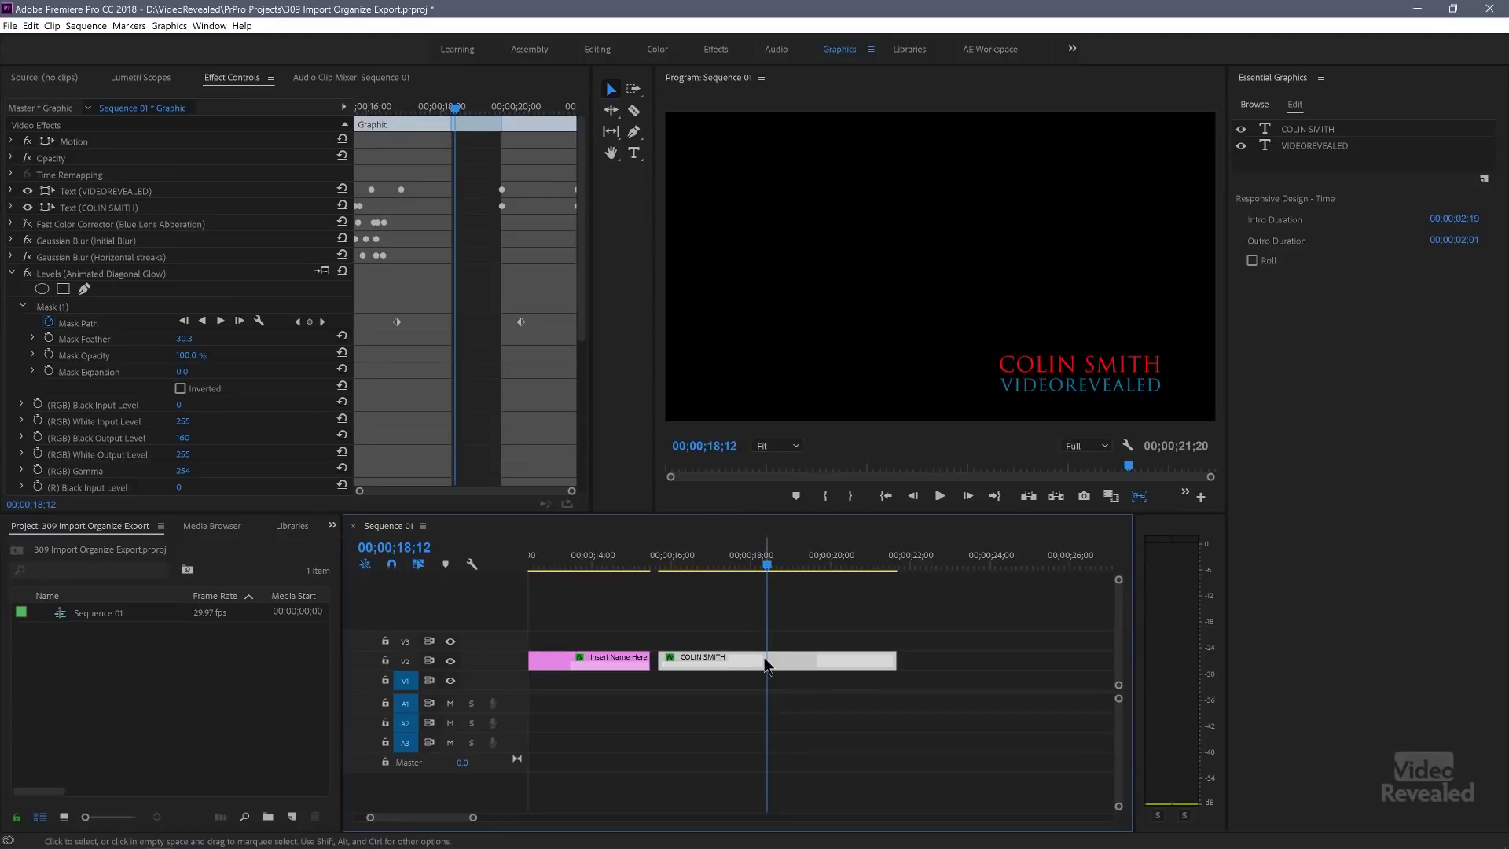
{"action": "key", "text": "Delete"}
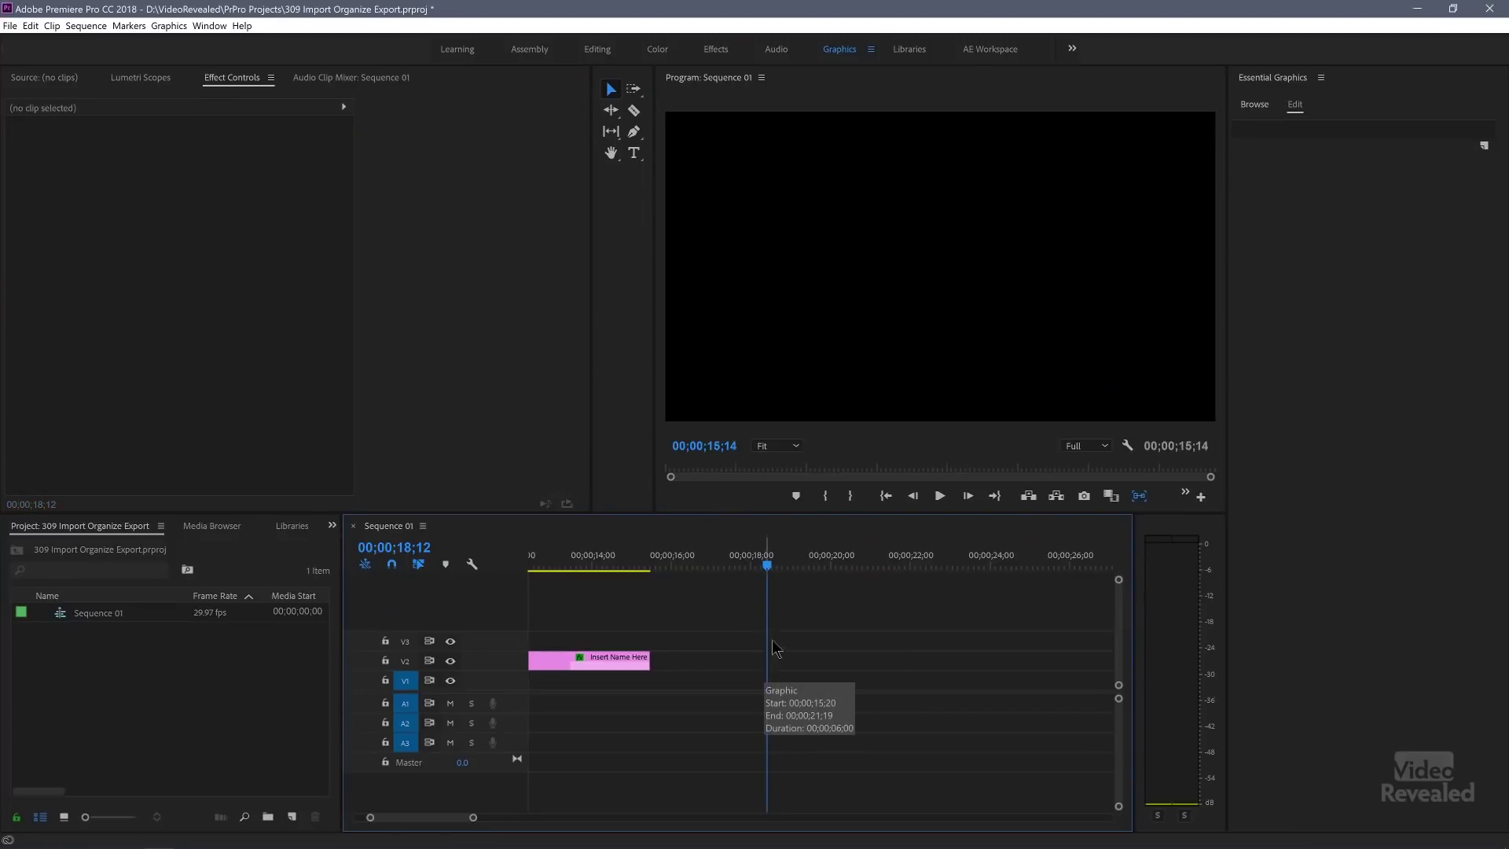
{"action": "left_click_drag", "start_coordinate": [759, 559], "coordinate": [756, 559]}
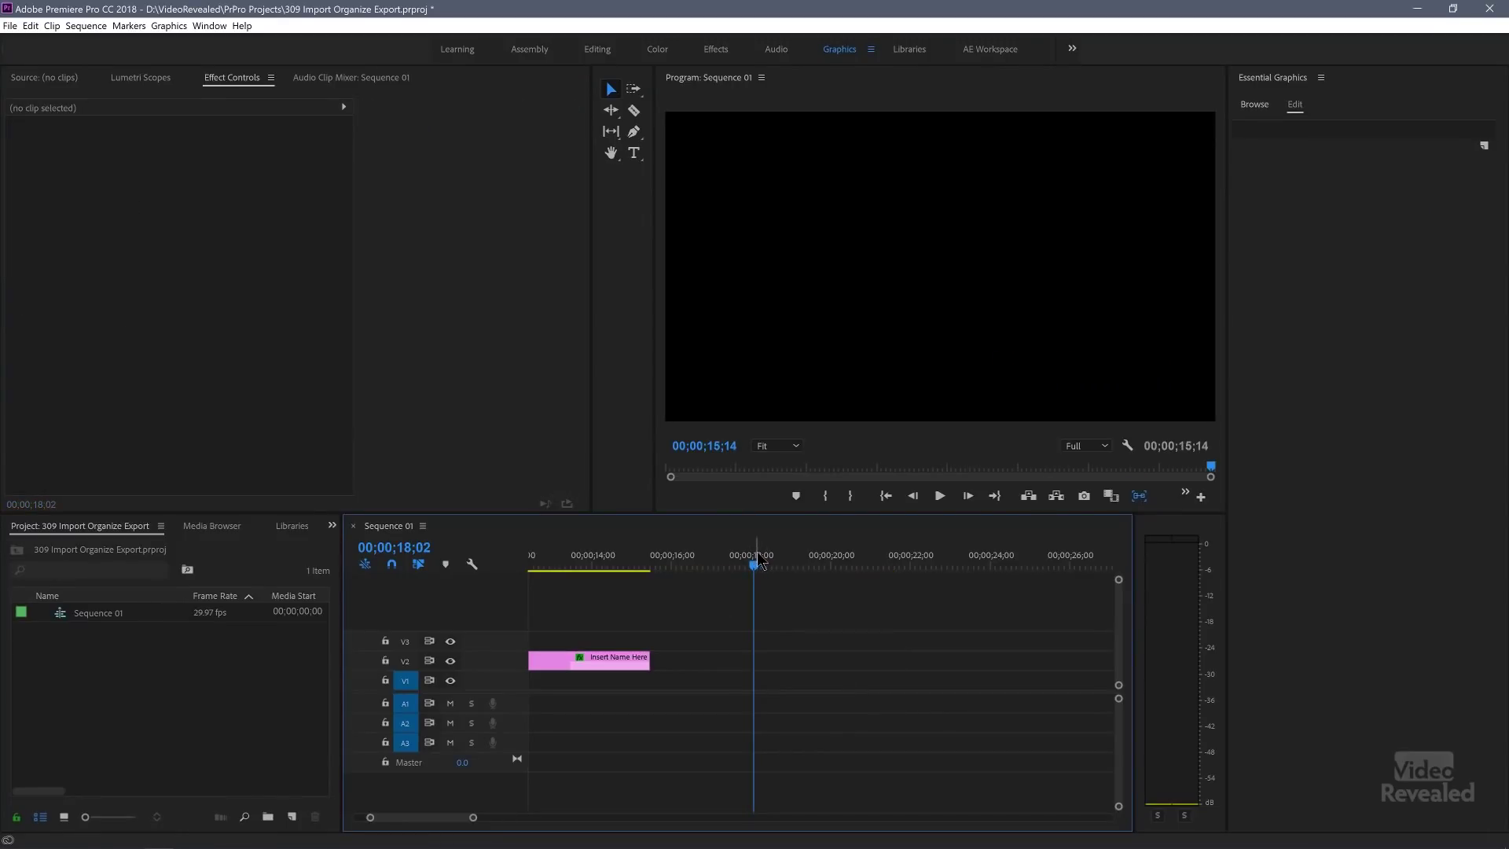
Install My New Title Red.mogrt from D:\!- Test into the local motion graphics templates.
{"action": "left_click", "coordinate": [169, 26]}
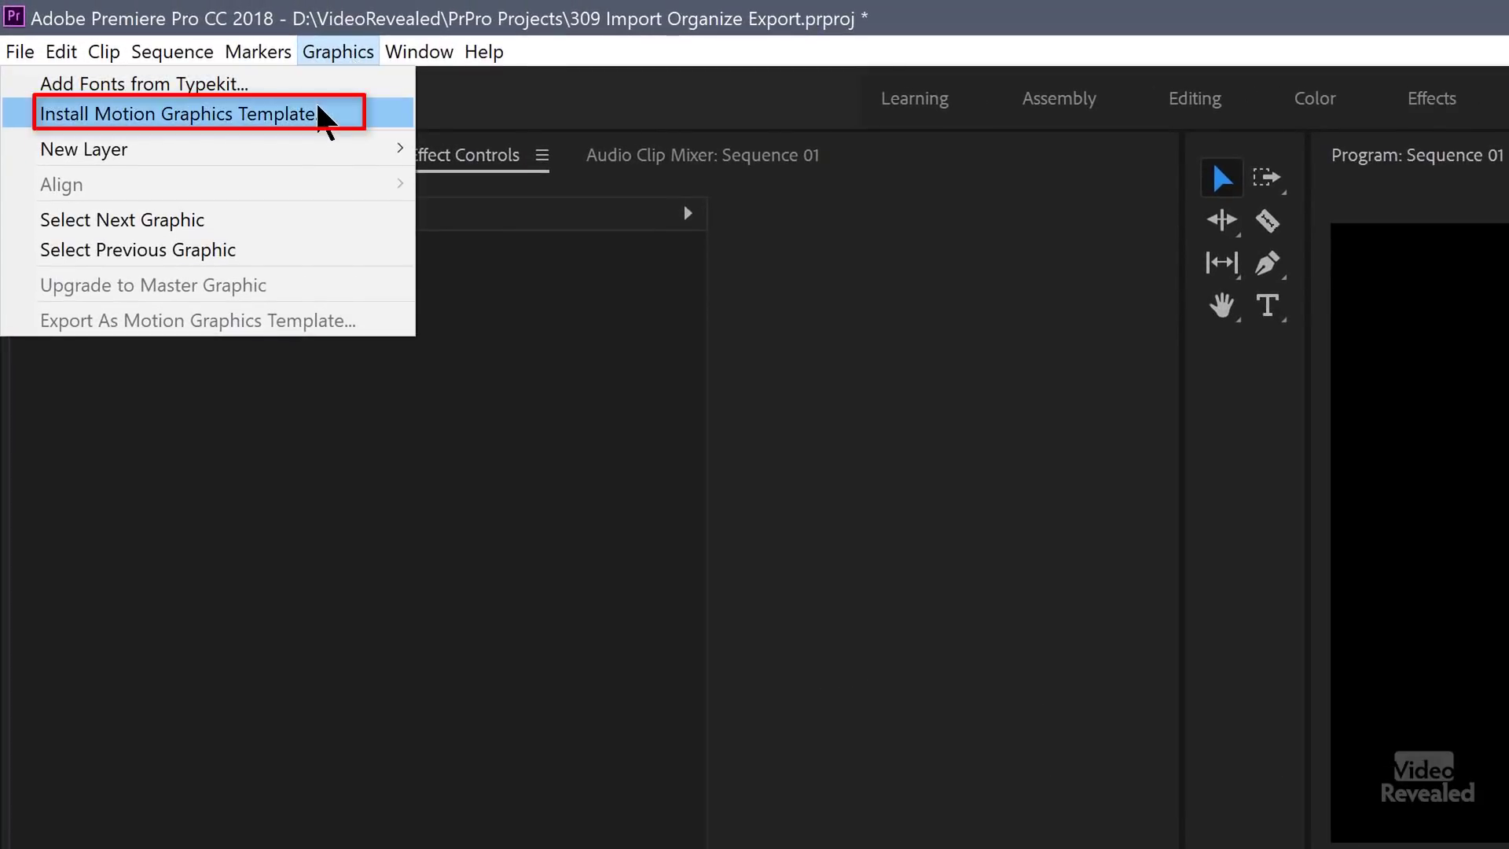
{"action": "left_click", "coordinate": [323, 55]}
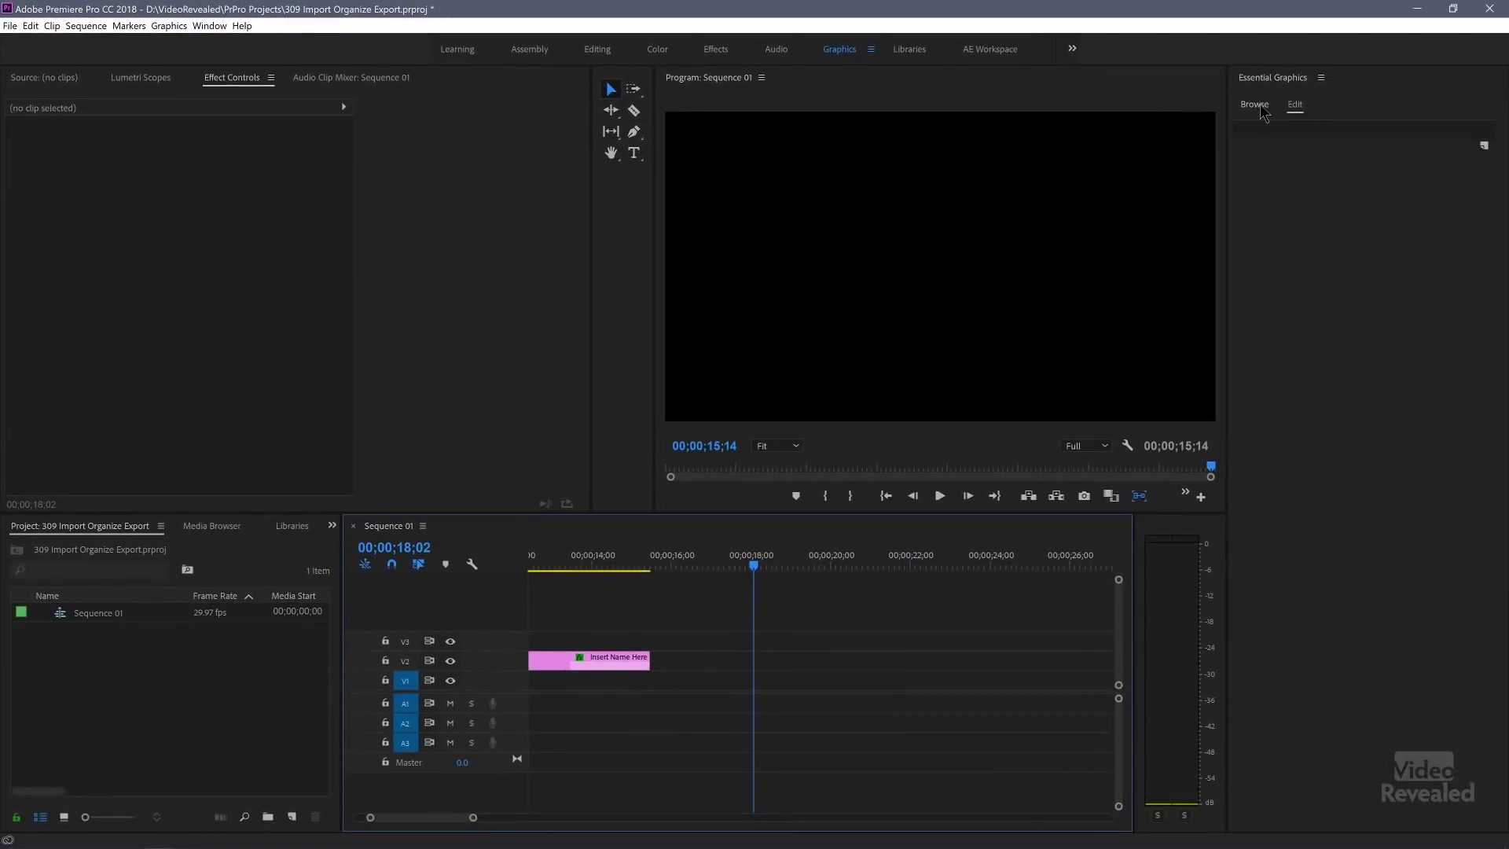
{"action": "left_click", "coordinate": [1255, 105]}
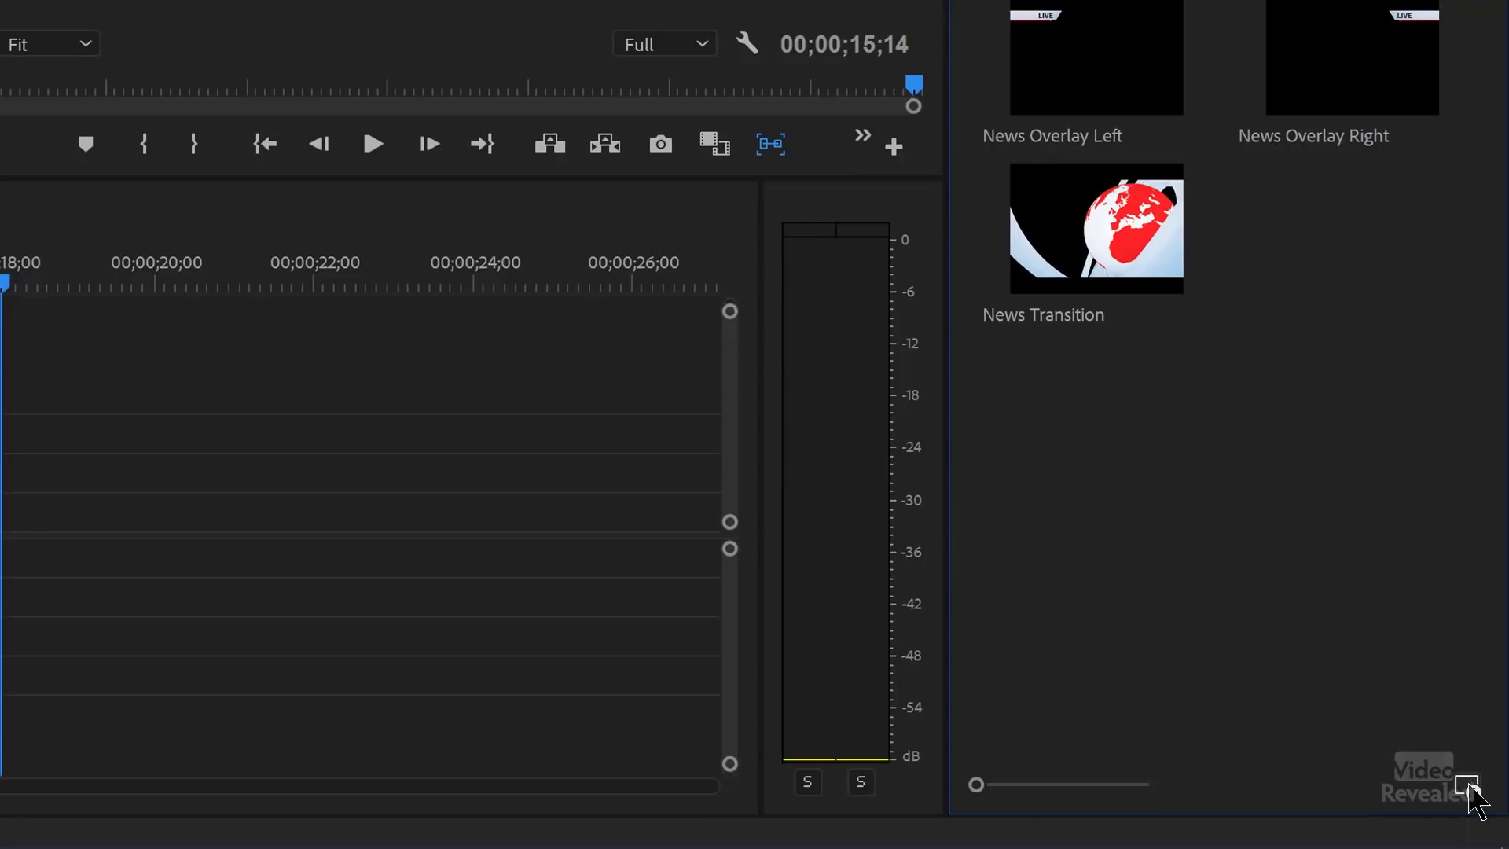
{"action": "left_click", "coordinate": [1467, 785]}
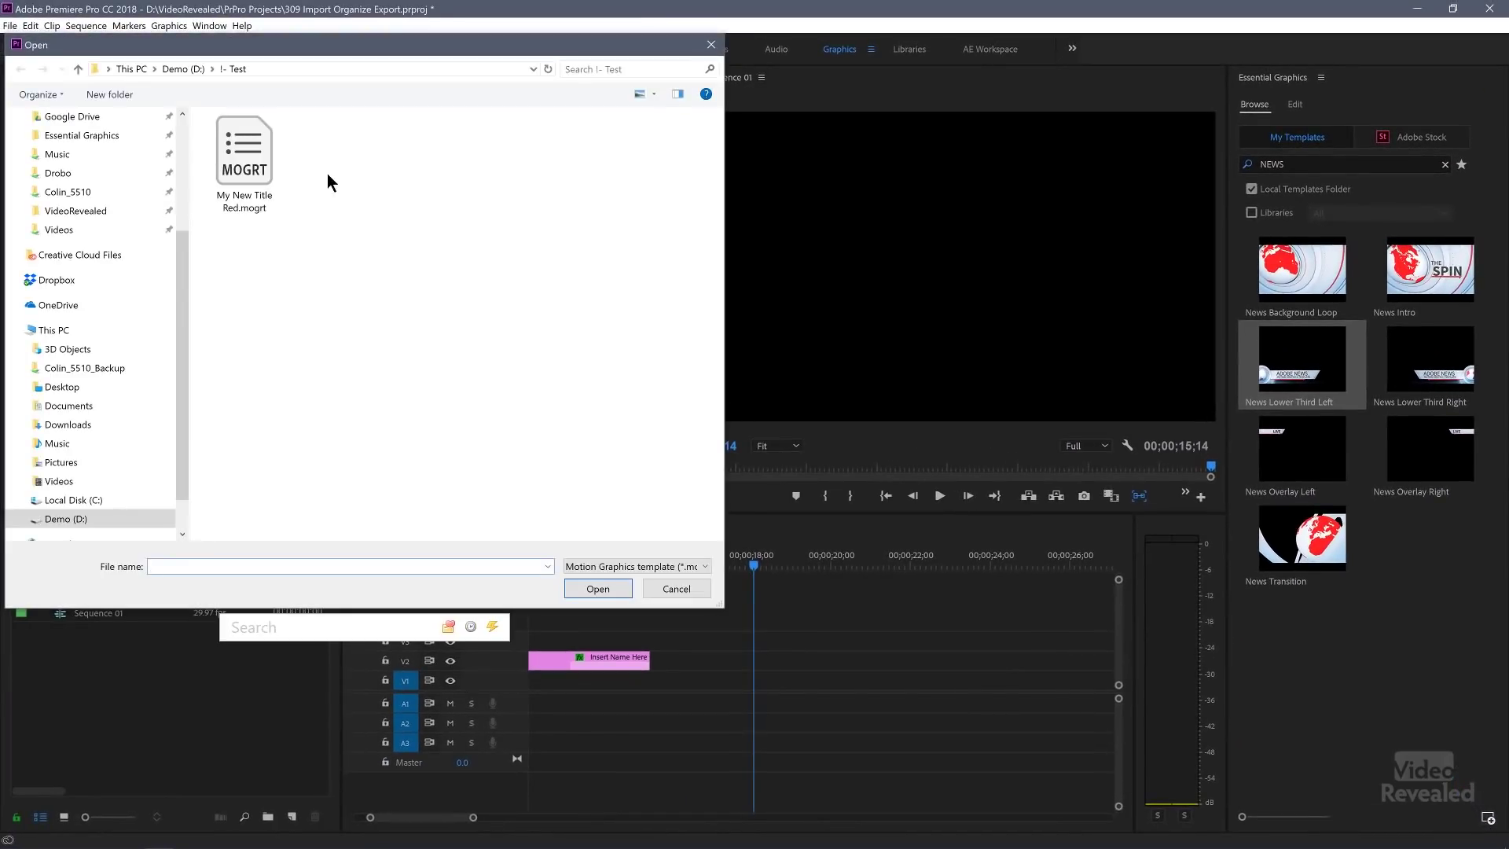
{"action": "left_click", "coordinate": [241, 187]}
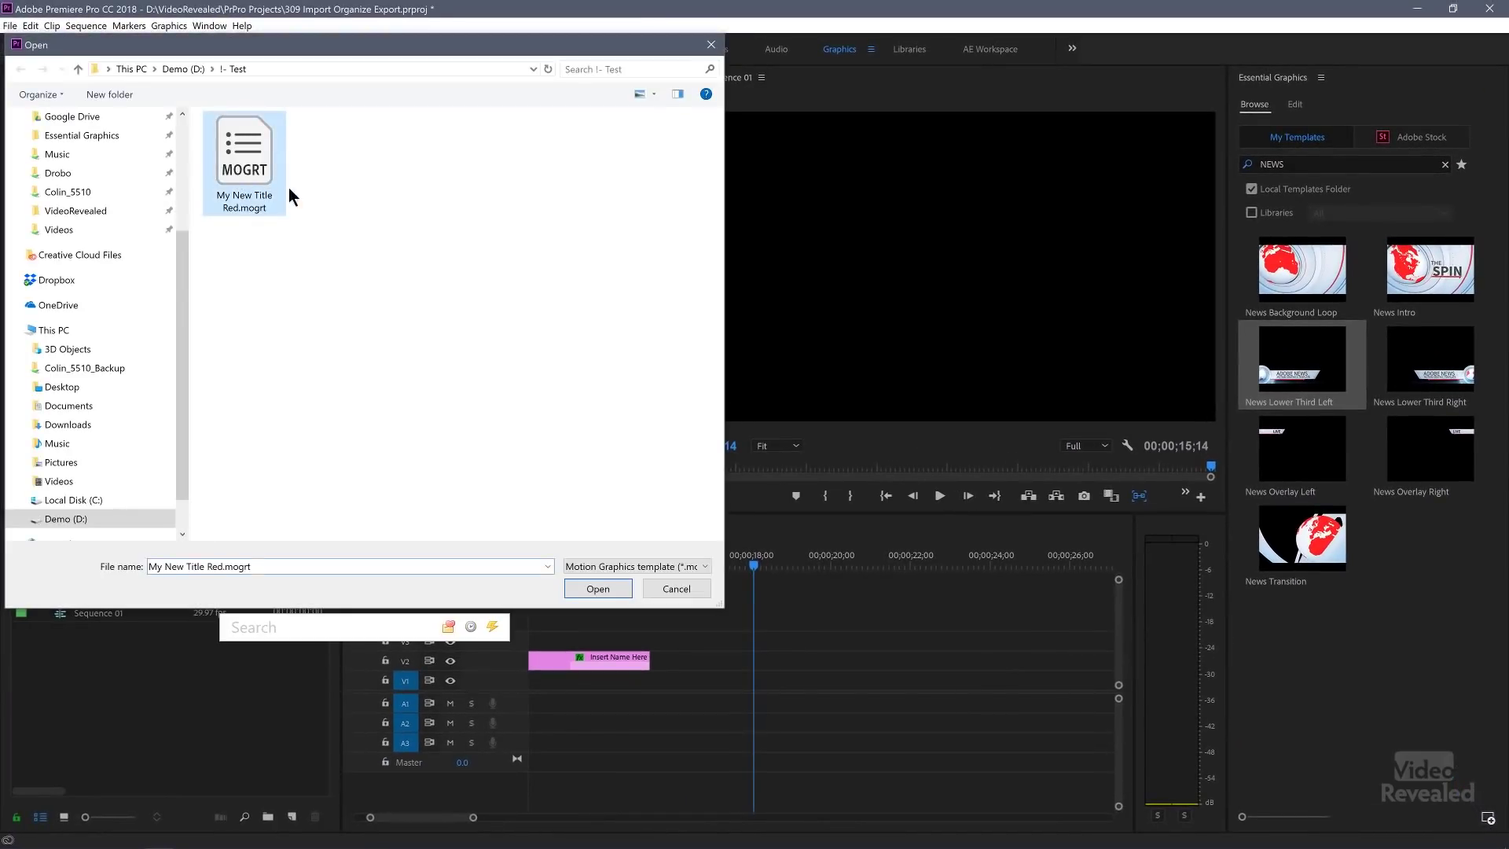
{"action": "left_click", "coordinate": [597, 589]}
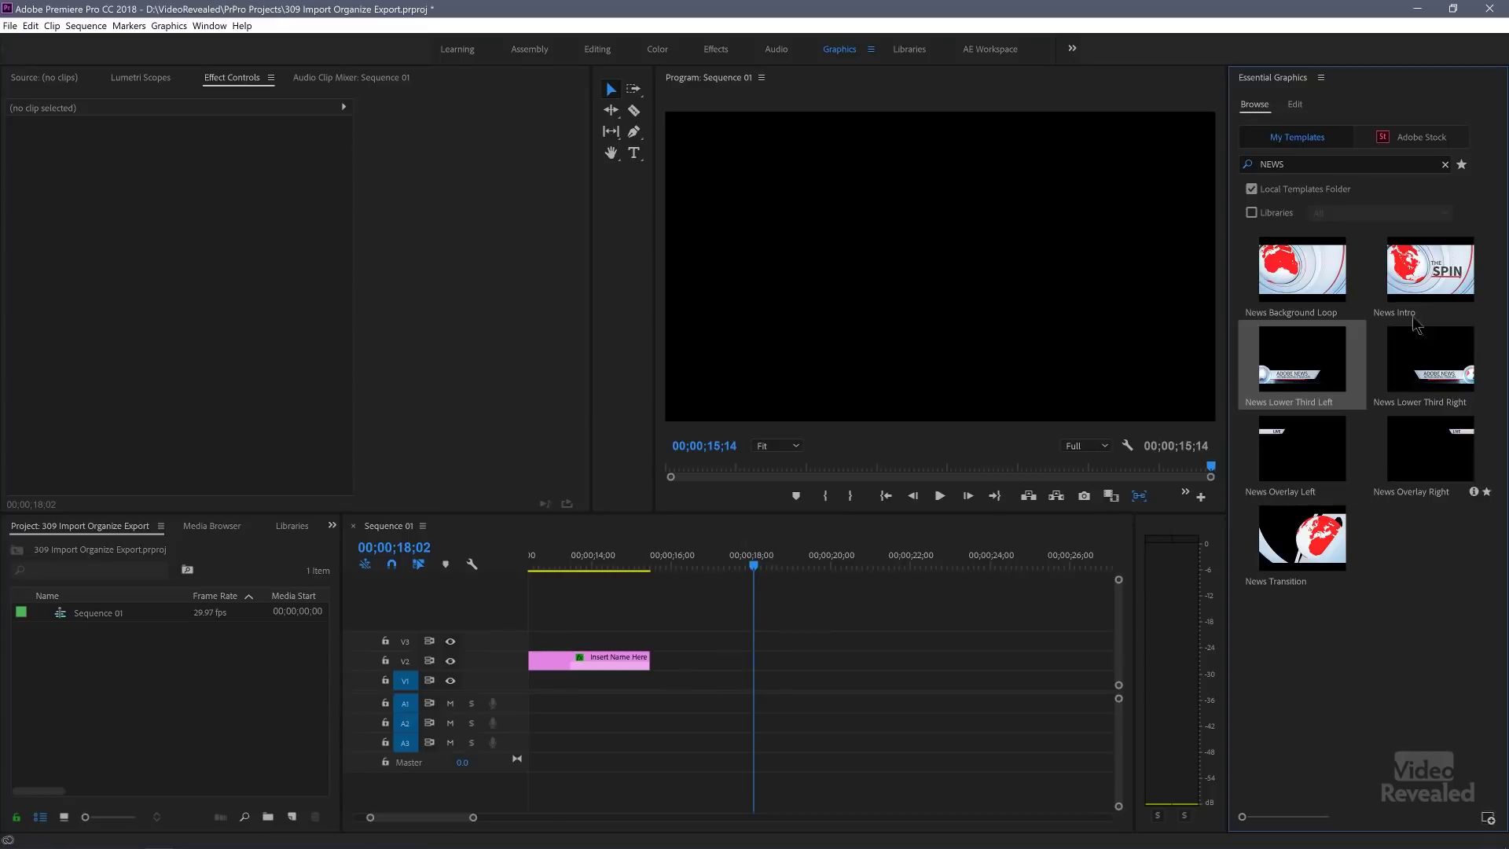
Find the My New Title Red template by its first-name keyword, place it on V2 at about 00;00;16;25 and preview it.
{"action": "left_click", "coordinate": [1445, 165]}
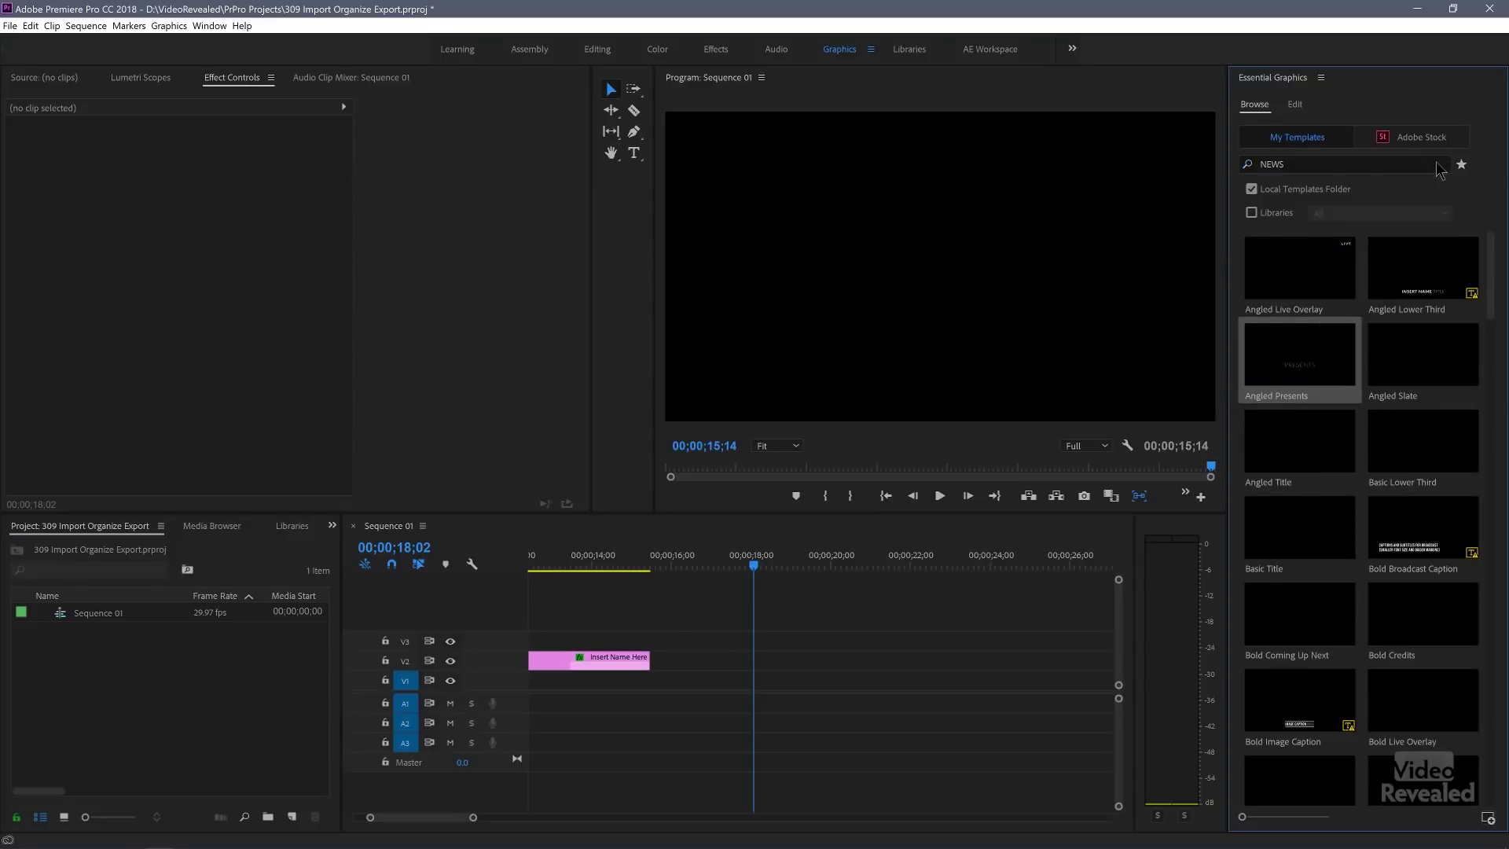
{"action": "left_click", "coordinate": [1288, 164]}
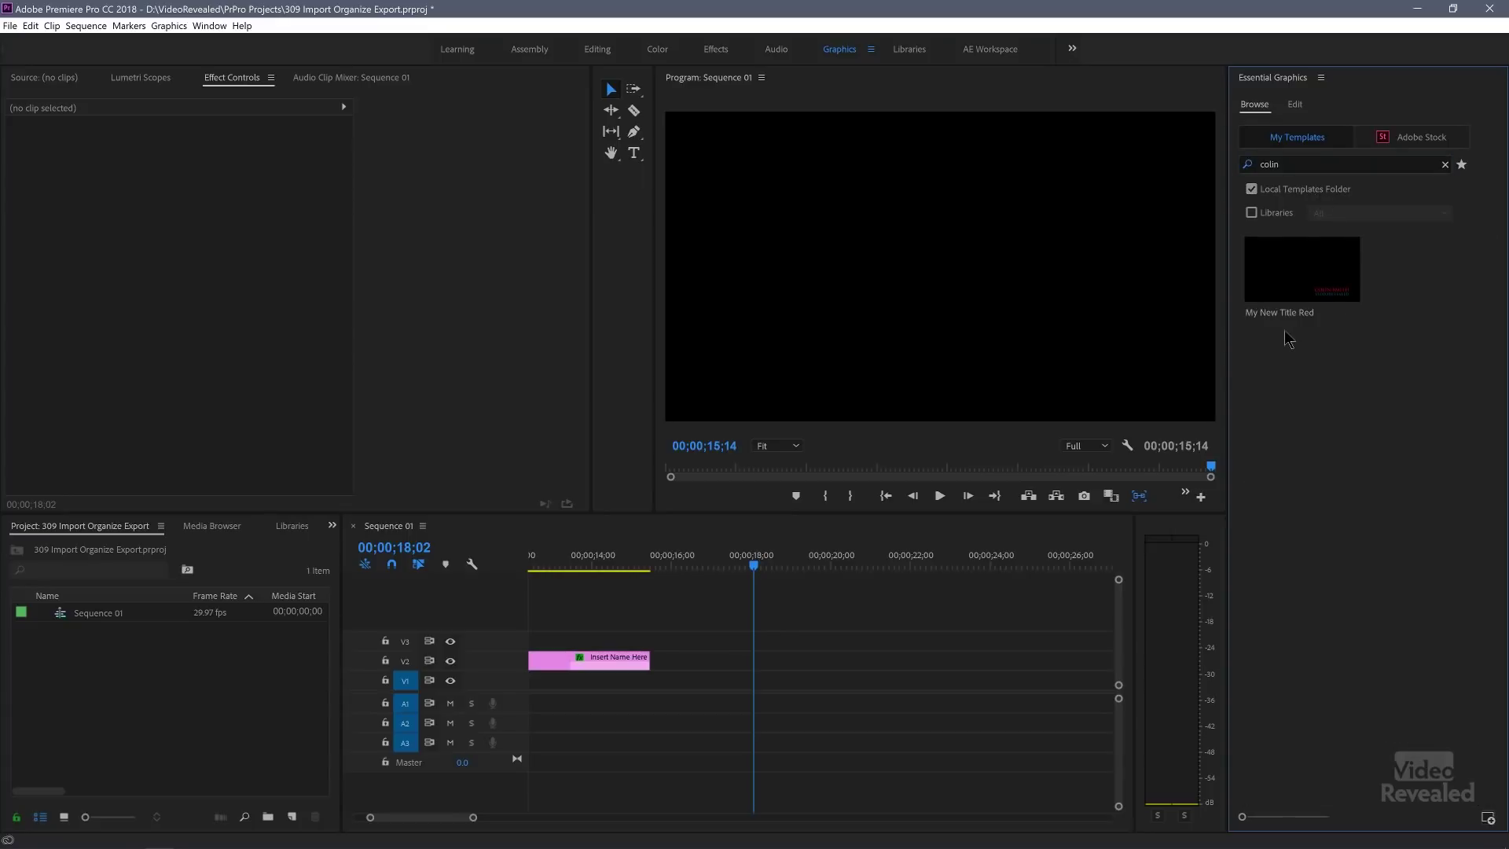
{"action": "left_click_drag", "start_coordinate": [1301, 287], "coordinate": [708, 660]}
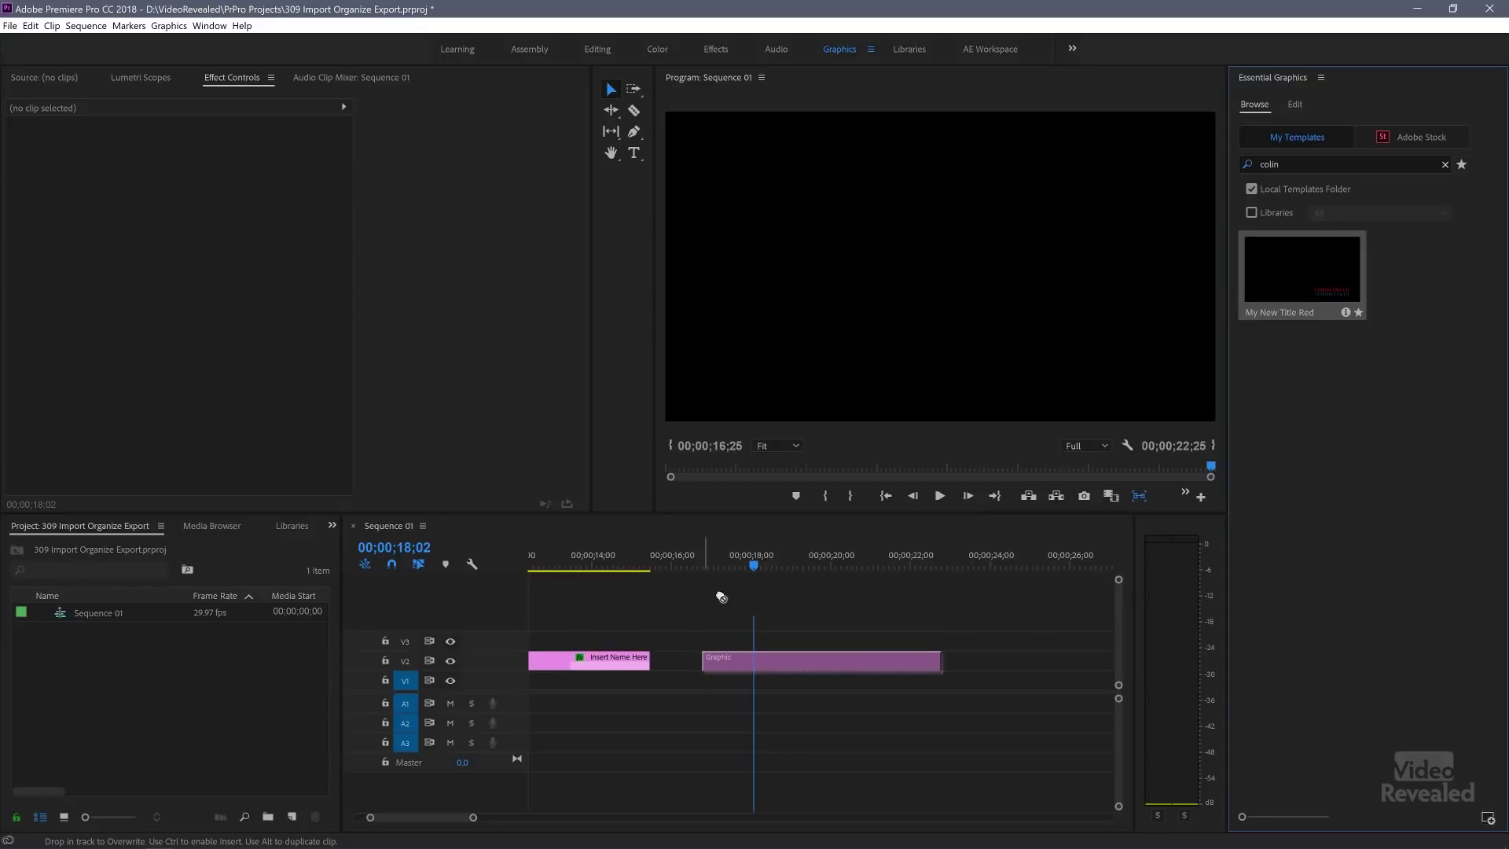
{"action": "left_click_drag", "start_coordinate": [746, 569], "coordinate": [842, 582]}
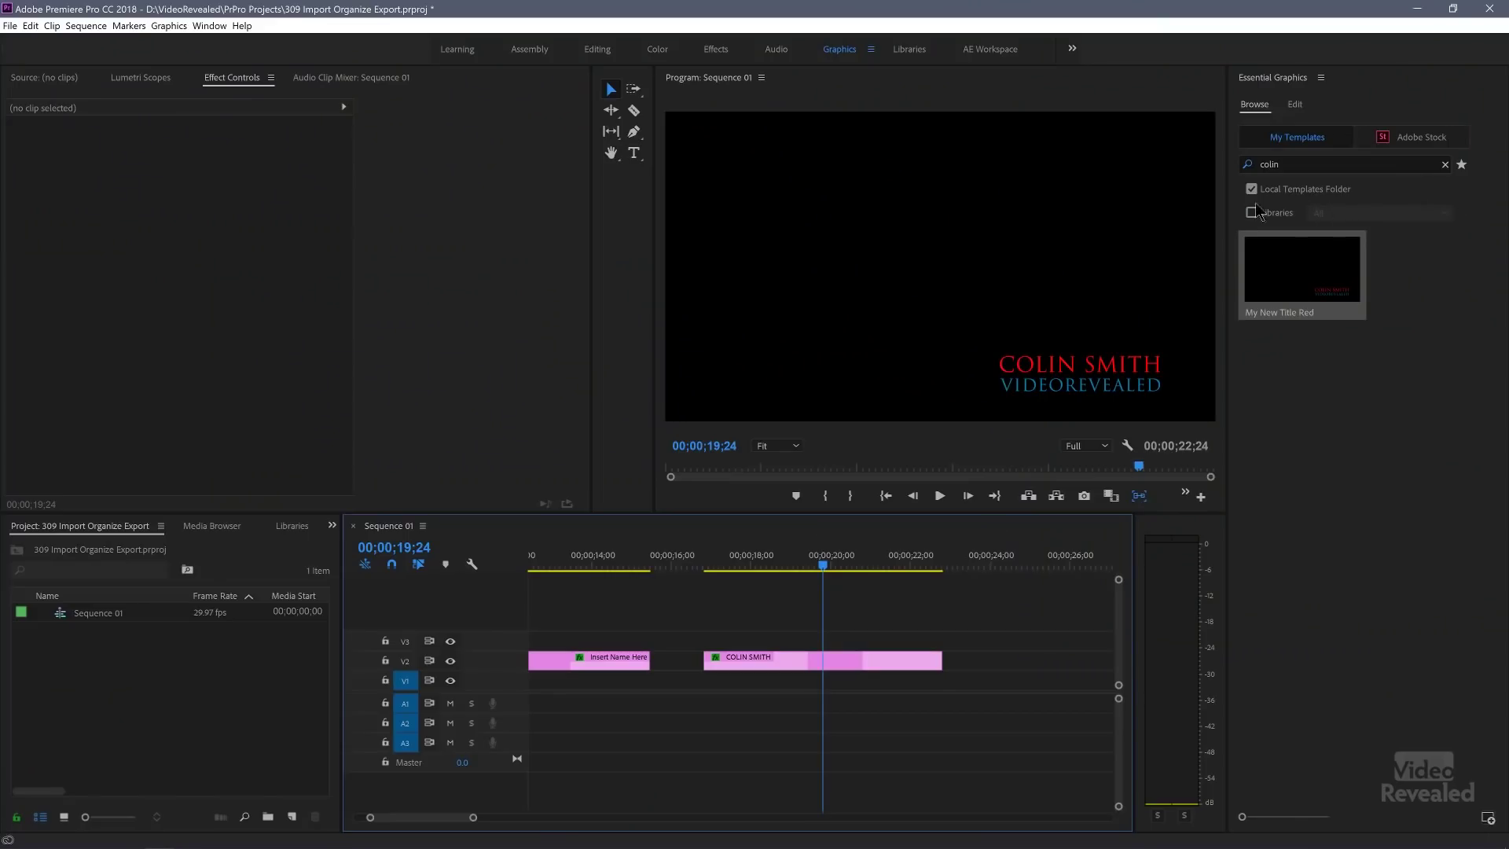
Clear the template search, exclude the local templates folder and show only motion graphics templates from the Mogrts library.
{"action": "left_click", "coordinate": [1249, 189]}
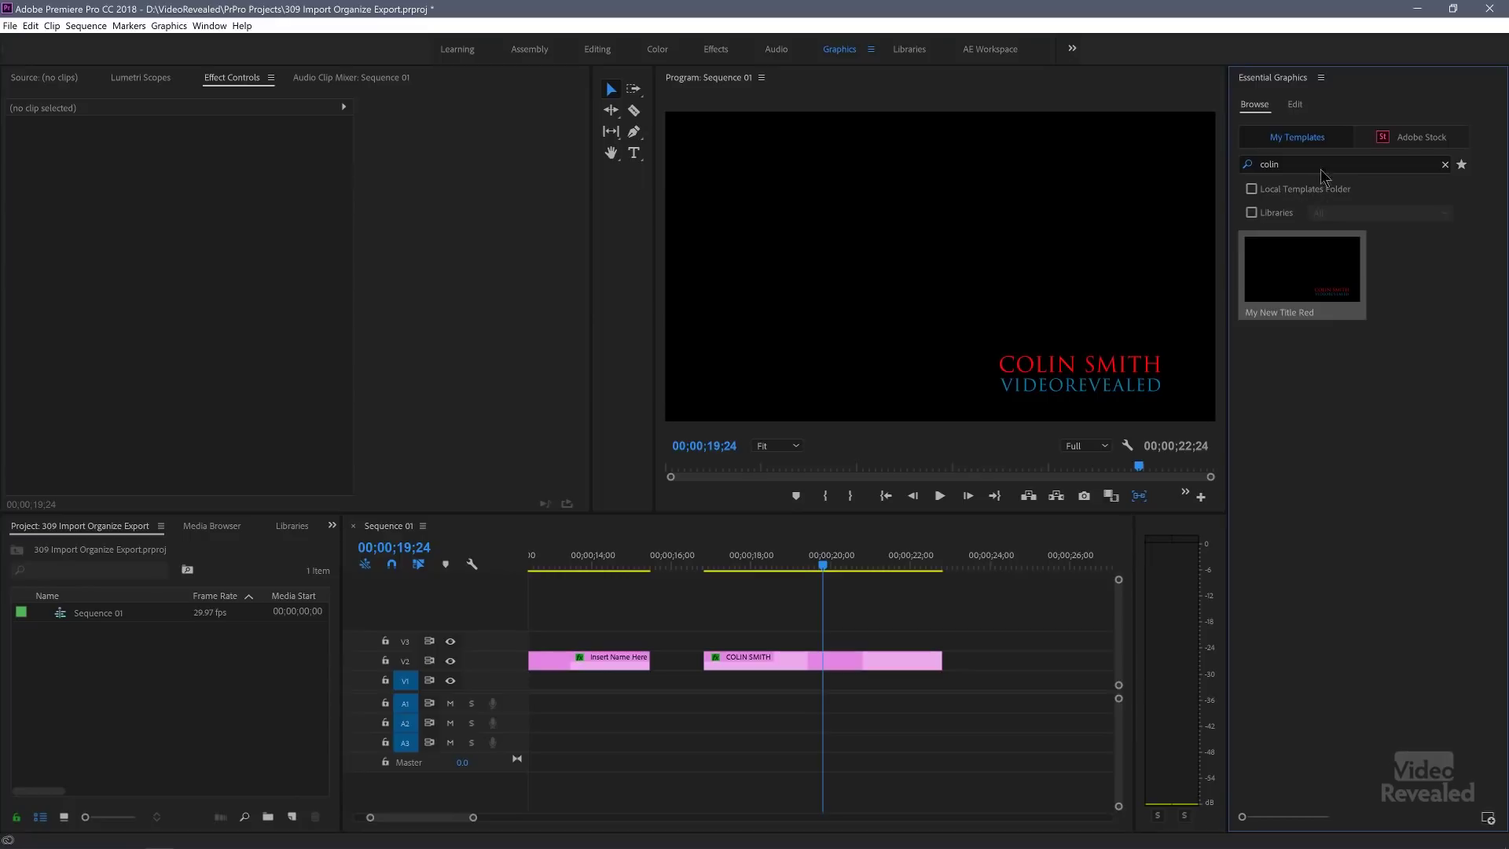
{"action": "left_click", "coordinate": [1444, 165]}
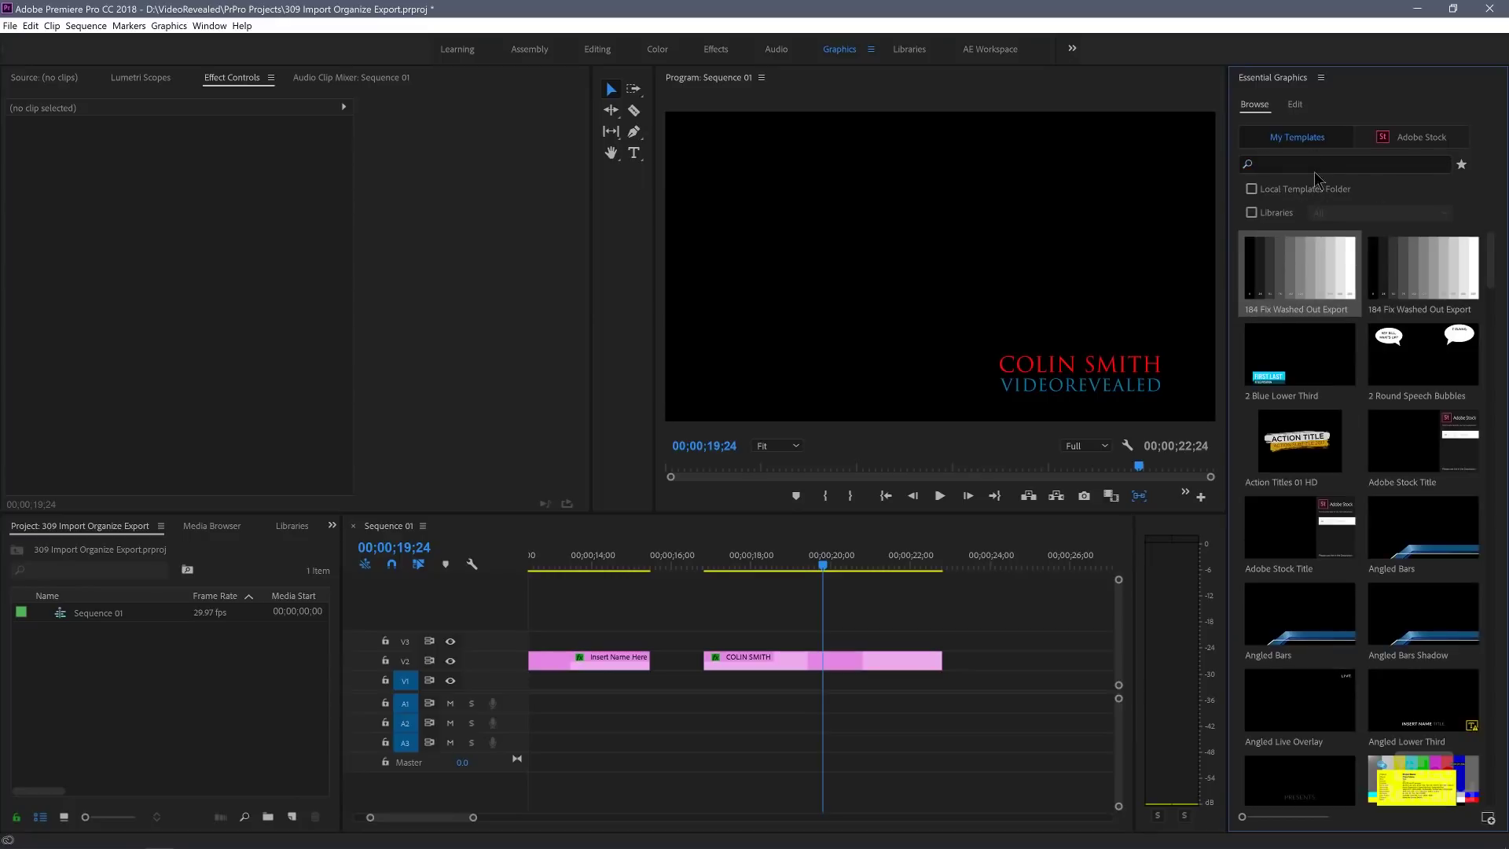
{"action": "left_click", "coordinate": [1268, 210]}
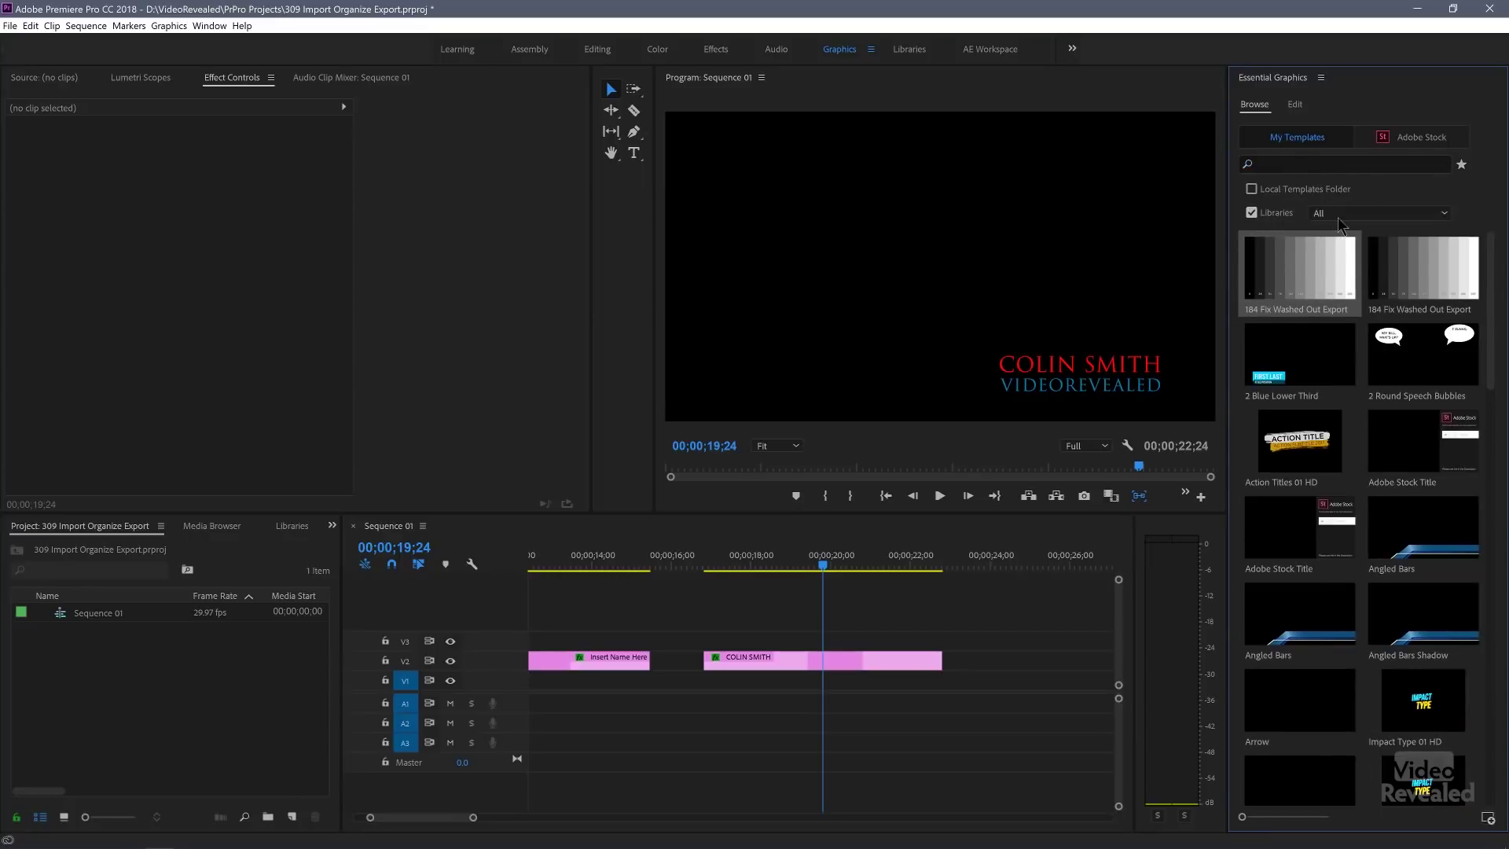
{"action": "left_click", "coordinate": [1342, 217]}
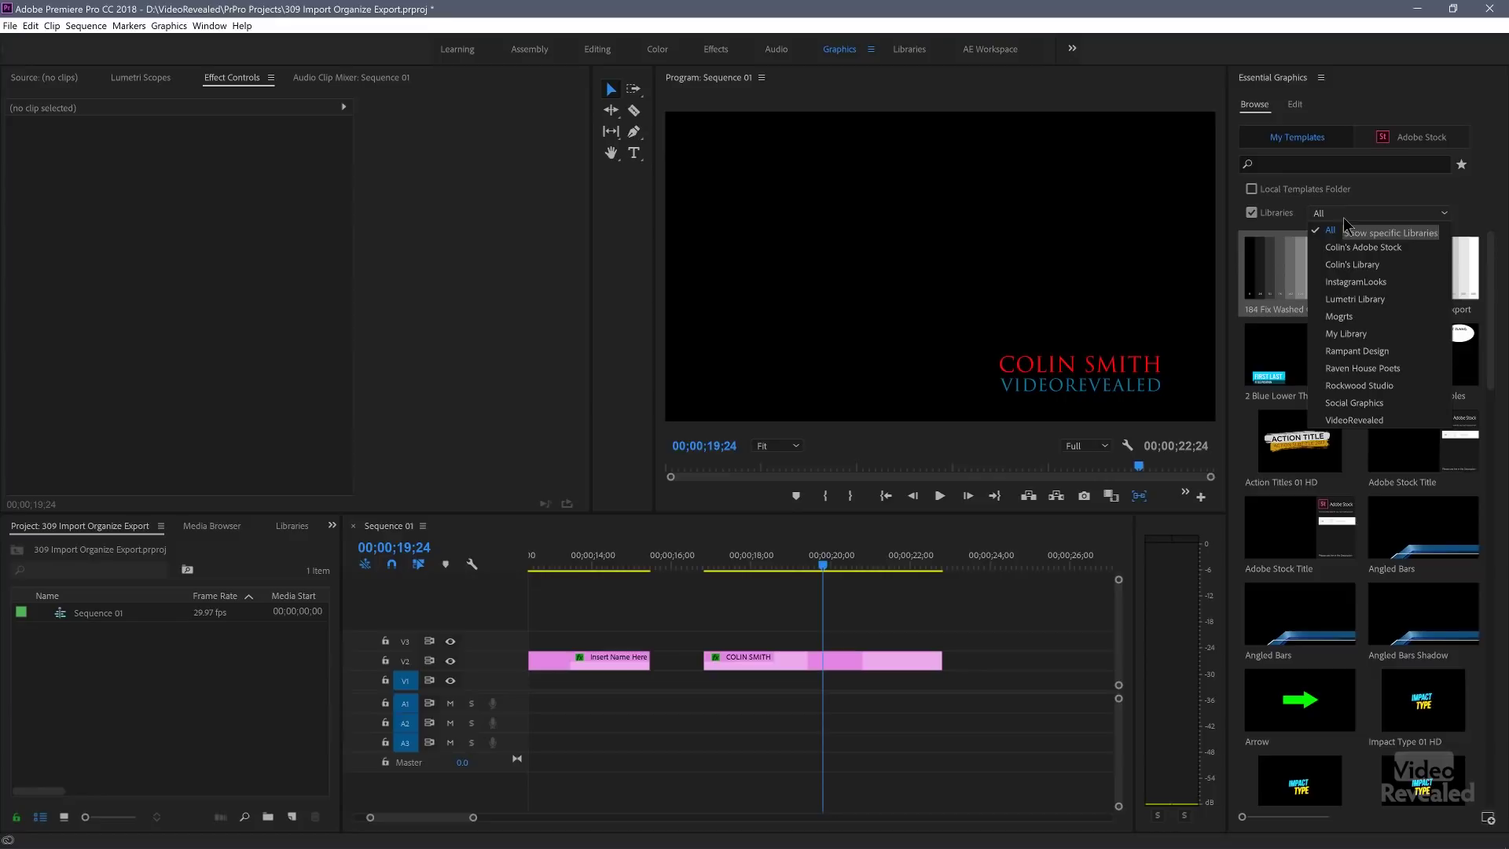
{"action": "left_click", "coordinate": [1373, 317]}
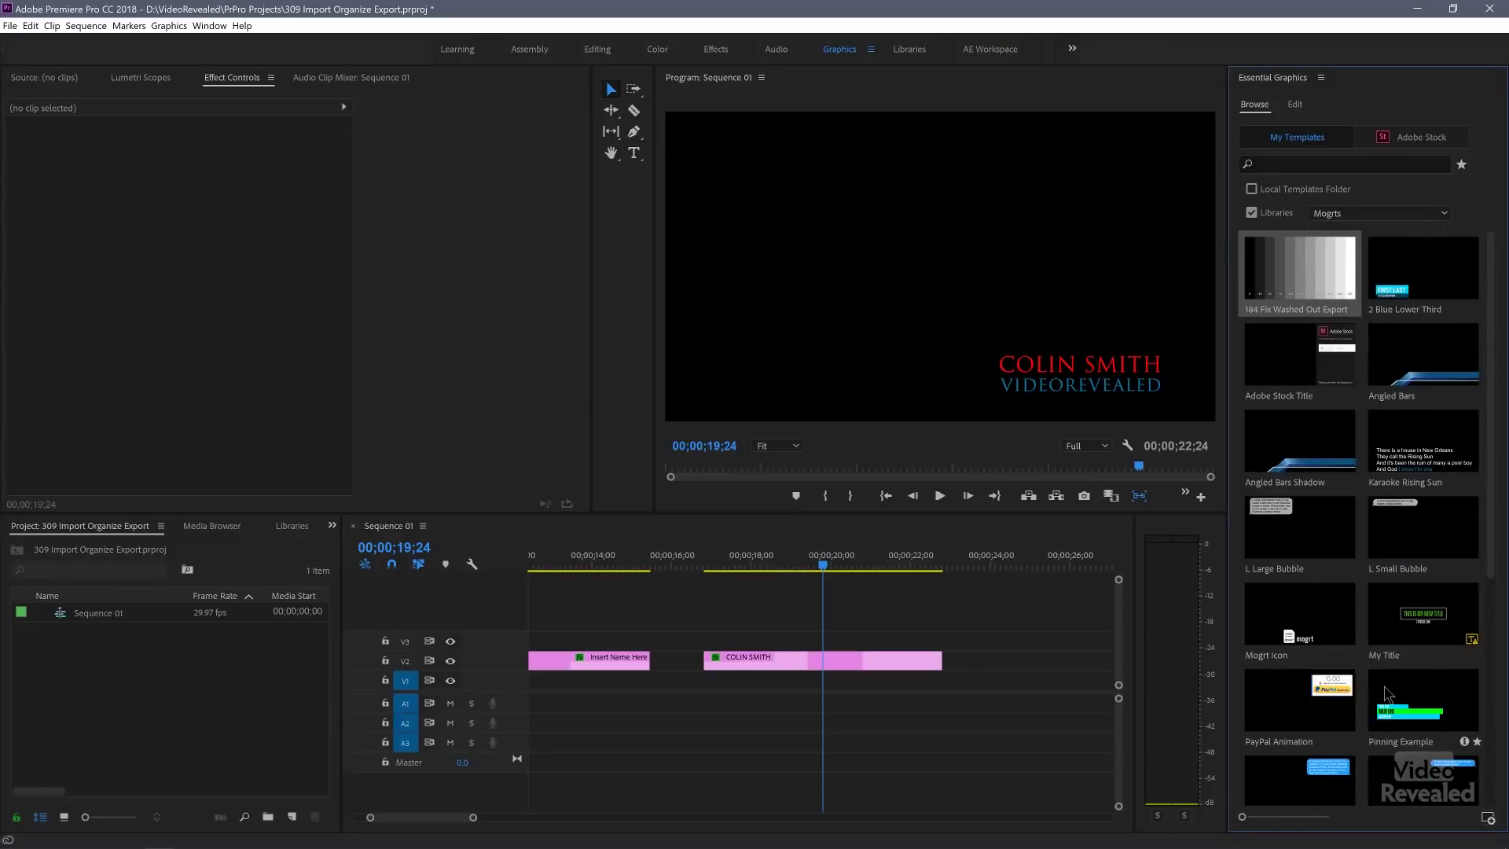
Find My New Title Red in the local templates by its first-name keyword and copy it to the Mogrts library.
{"action": "left_click", "coordinate": [1268, 214]}
{"action": "left_click", "coordinate": [1254, 189]}
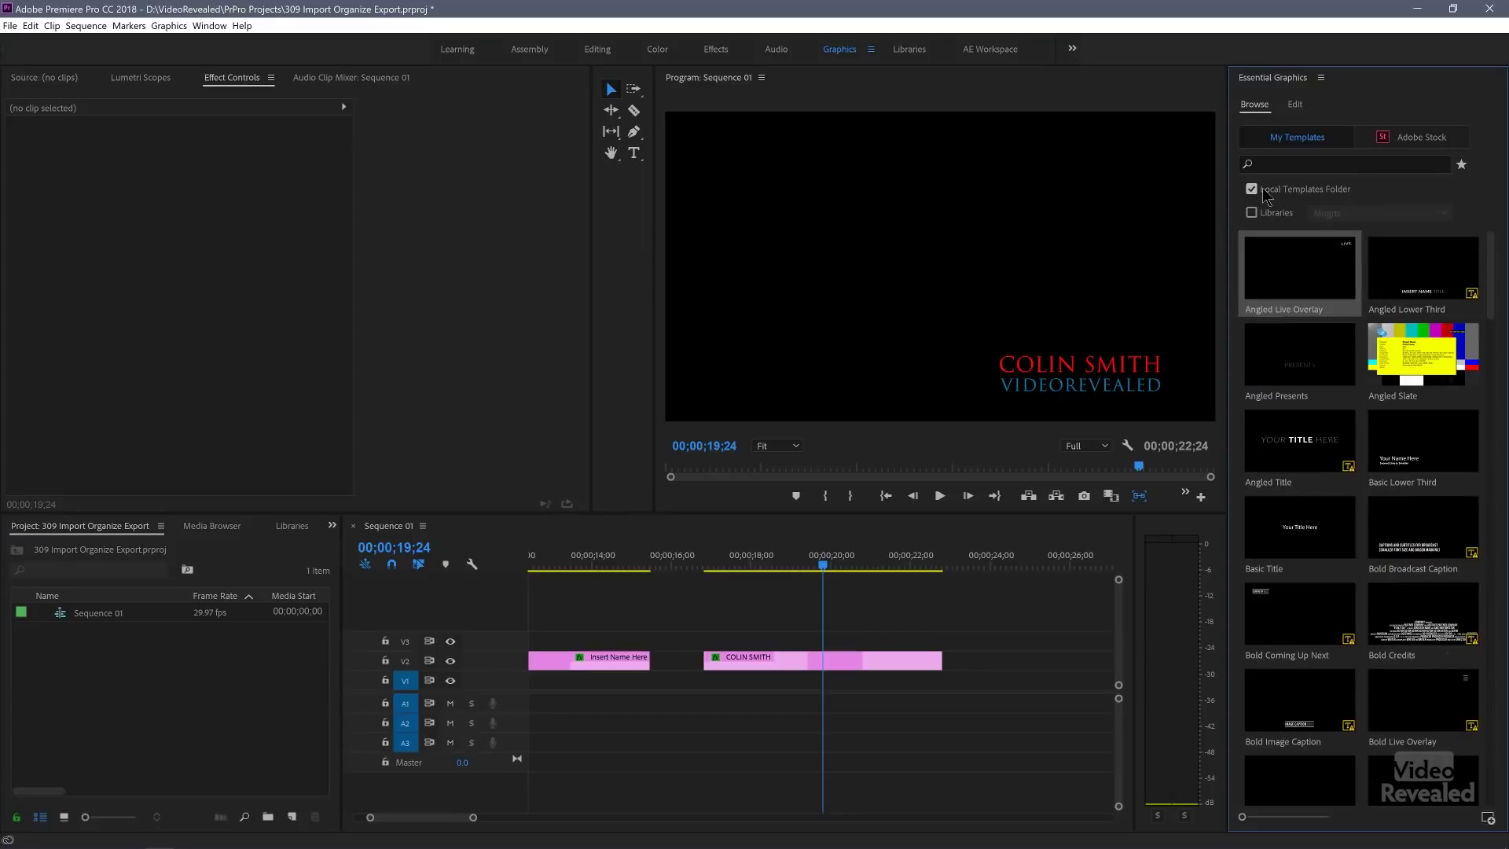
{"action": "left_click", "coordinate": [1298, 165]}
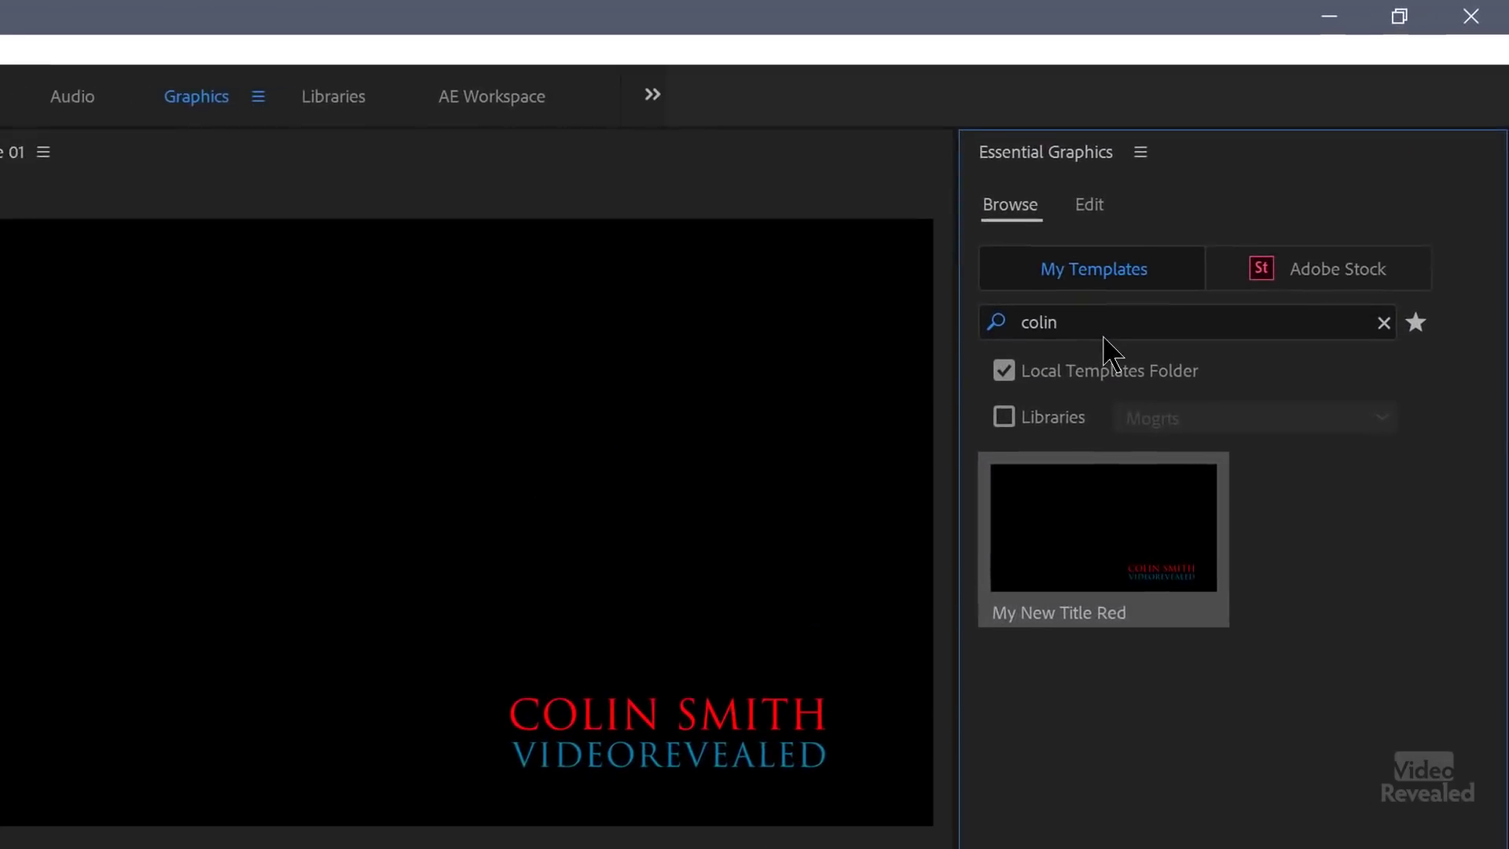
{"action": "right_click", "coordinate": [1077, 521]}
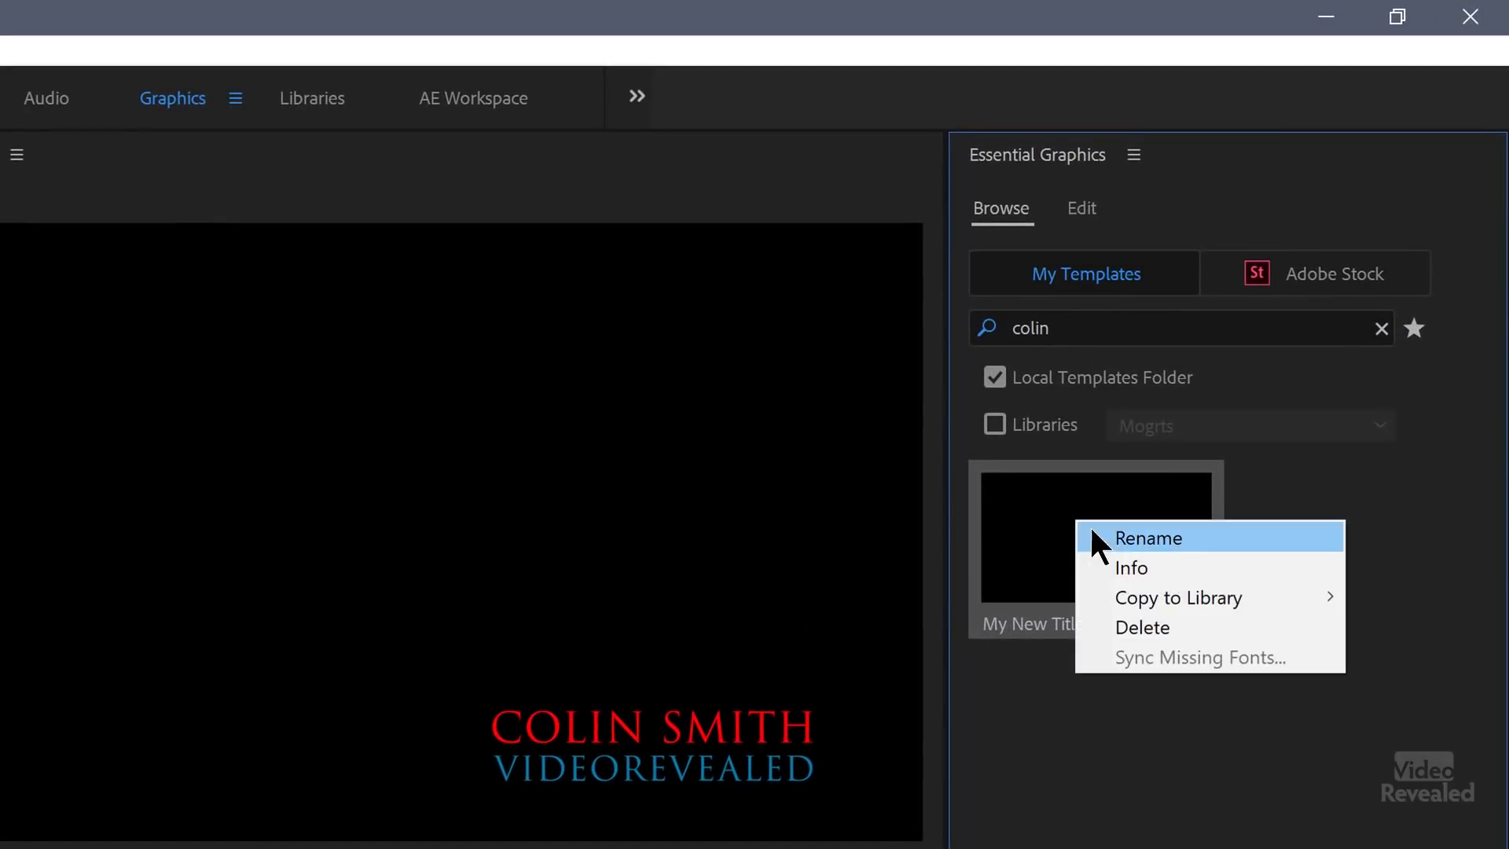
{"action": "mouse_move", "coordinate": [1232, 595]}
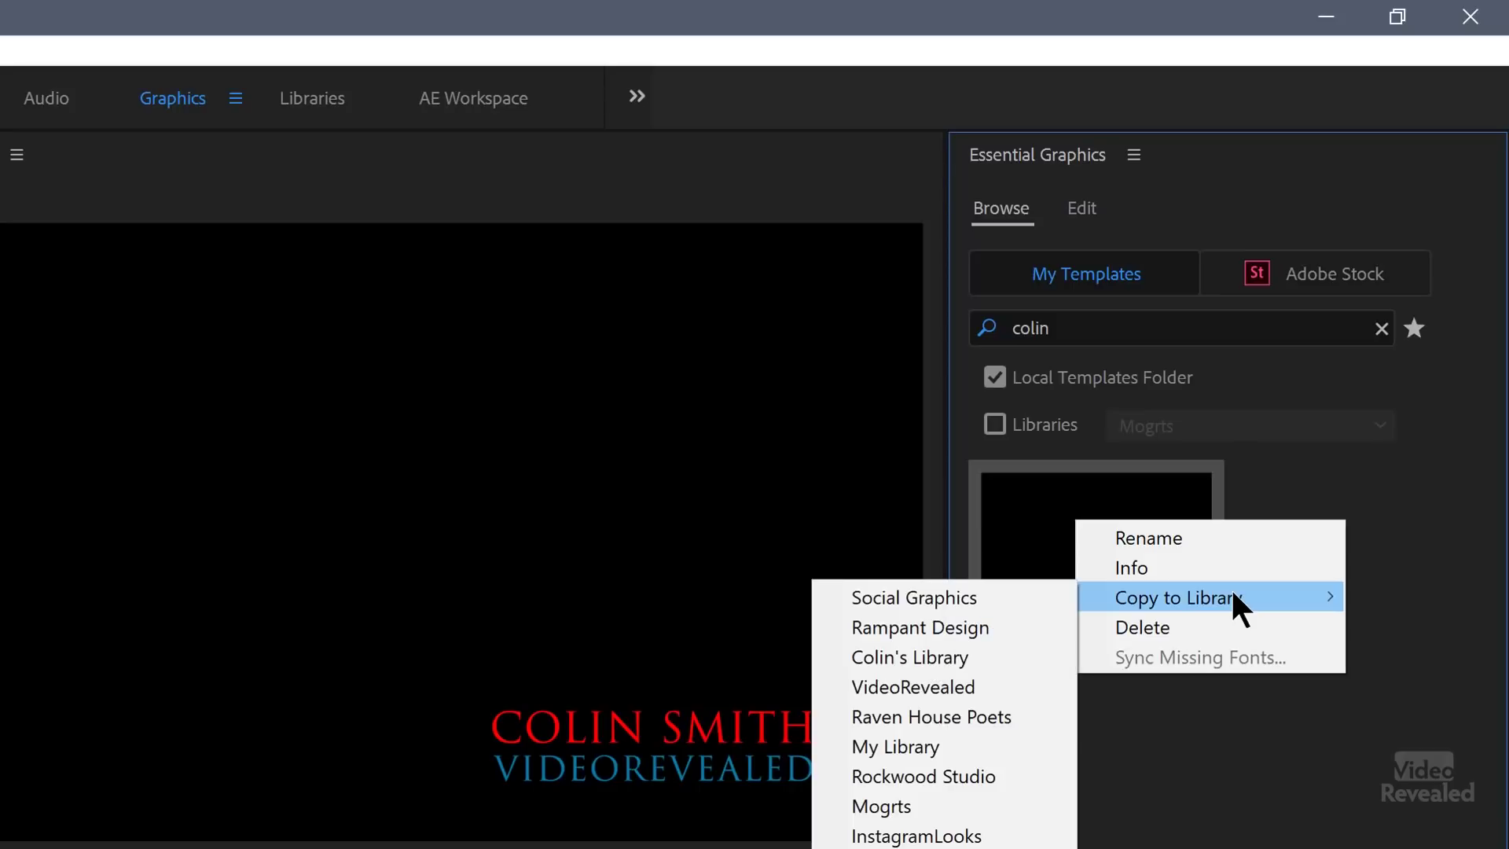
{"action": "left_click", "coordinate": [993, 805]}
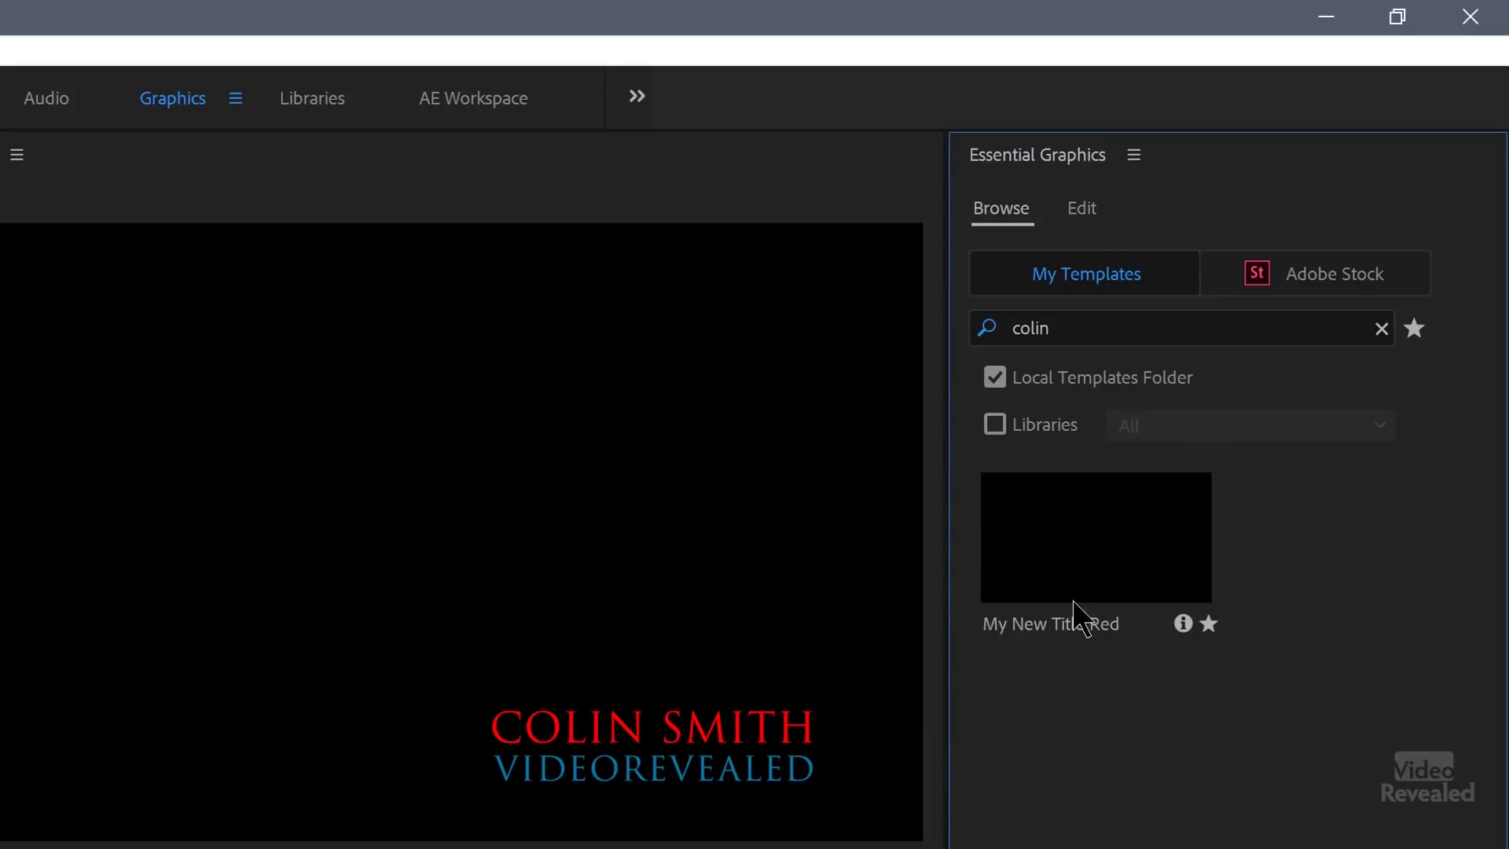
{"action": "right_click", "coordinate": [1082, 537]}
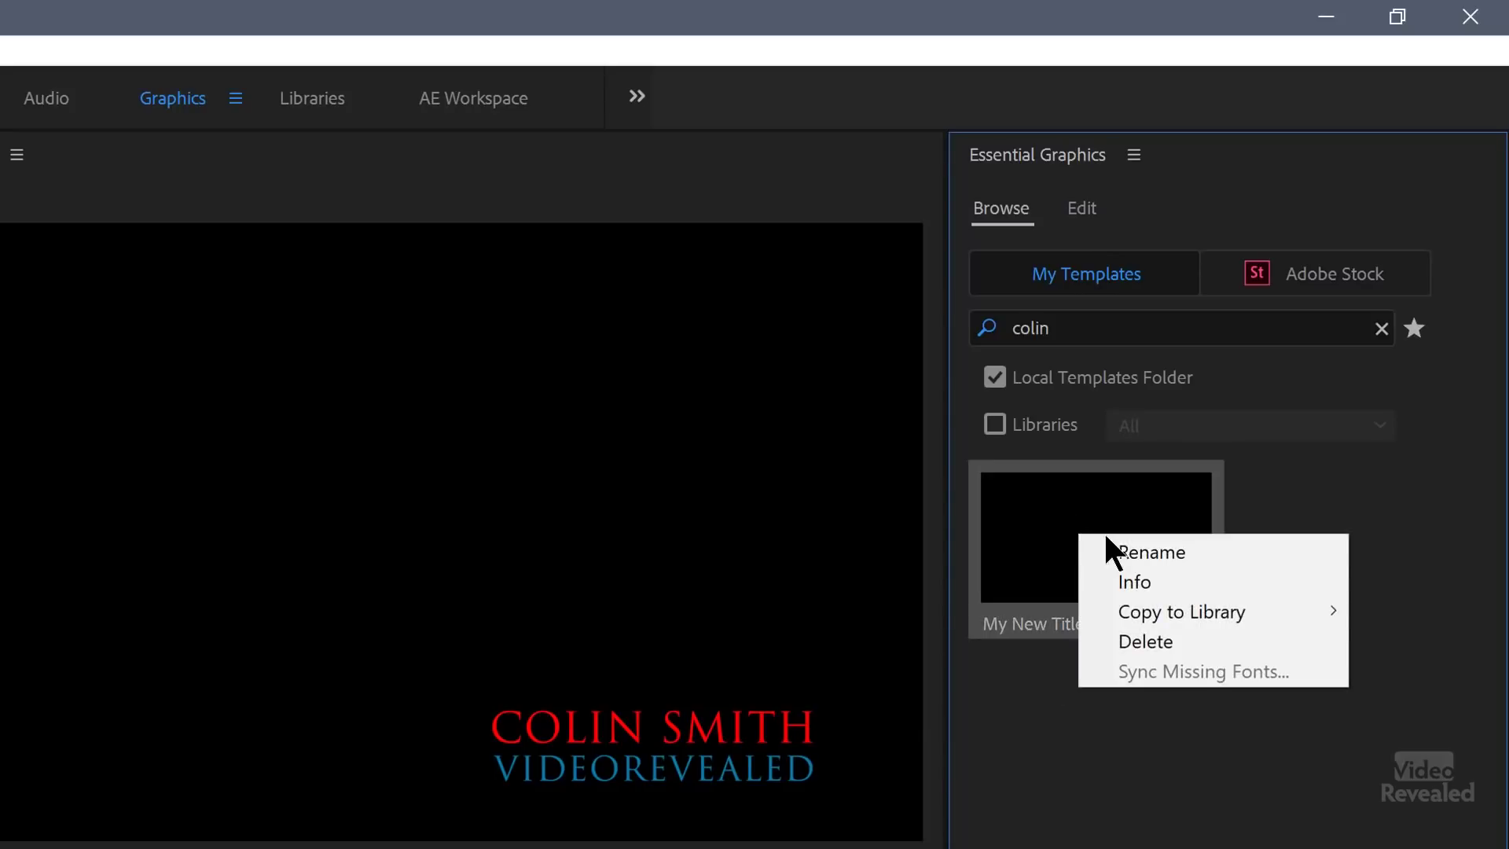
{"action": "left_click", "coordinate": [1171, 637]}
{"action": "key", "text": "Escape"}
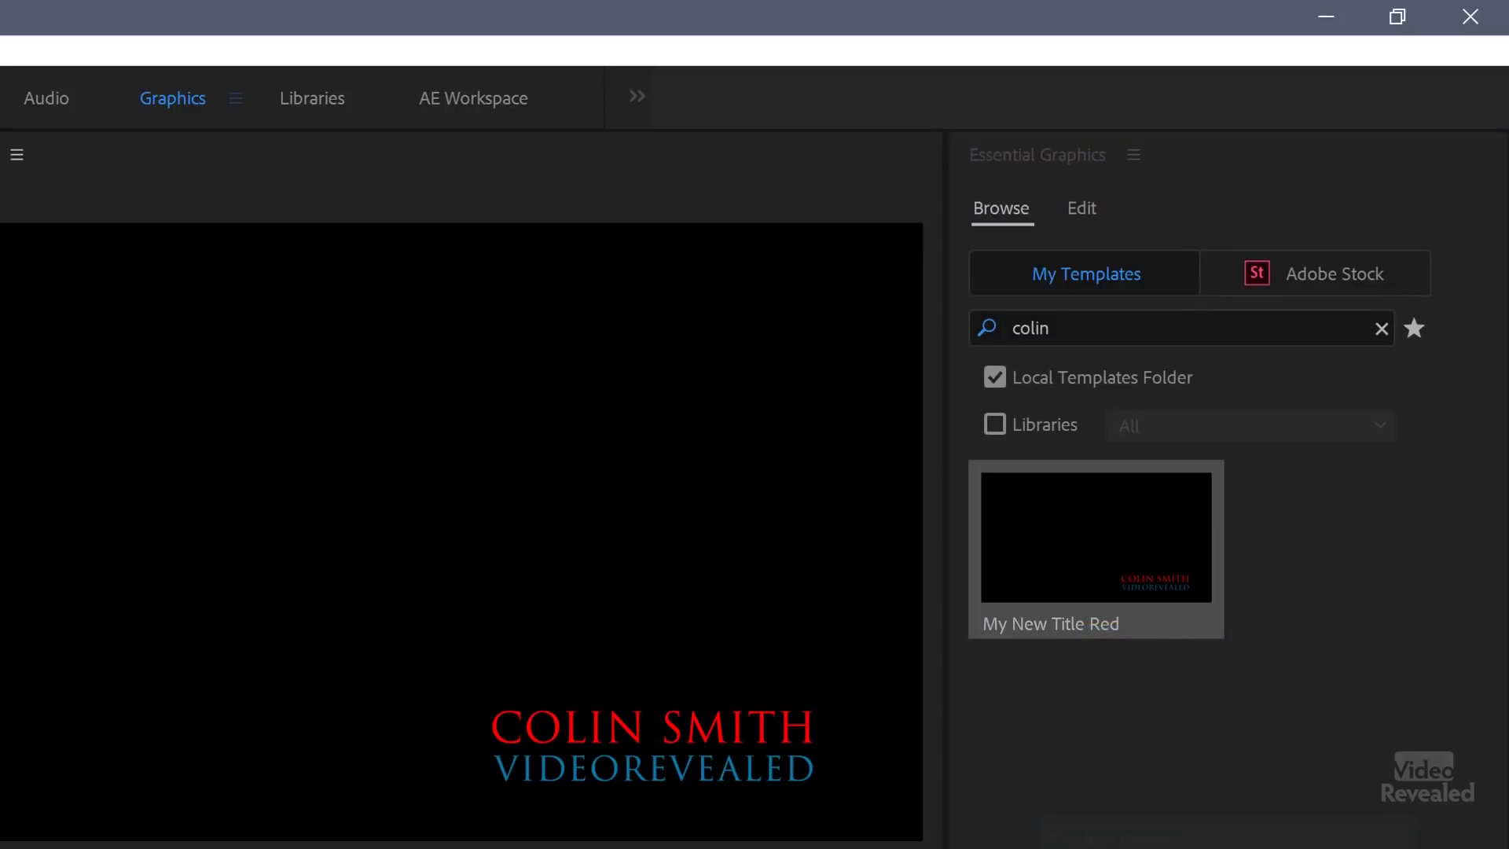
Exclude local templates, clear the search and locate My New Title Red in the Mogrts library.
{"action": "left_click", "coordinate": [1000, 381]}
{"action": "left_click", "coordinate": [995, 426]}
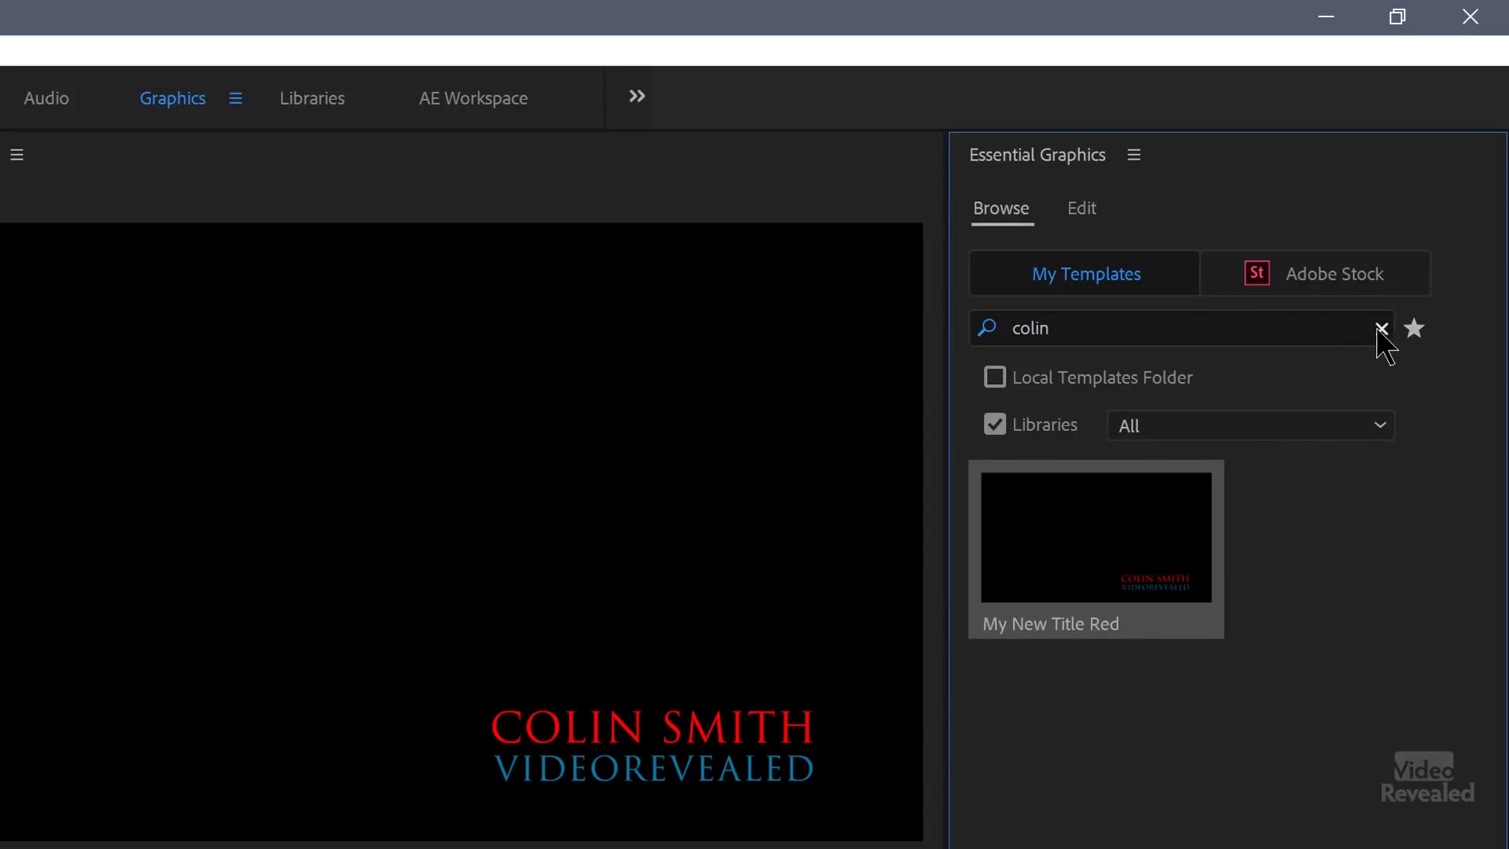
{"action": "left_click", "coordinate": [1381, 329]}
{"action": "left_click", "coordinate": [1253, 434]}
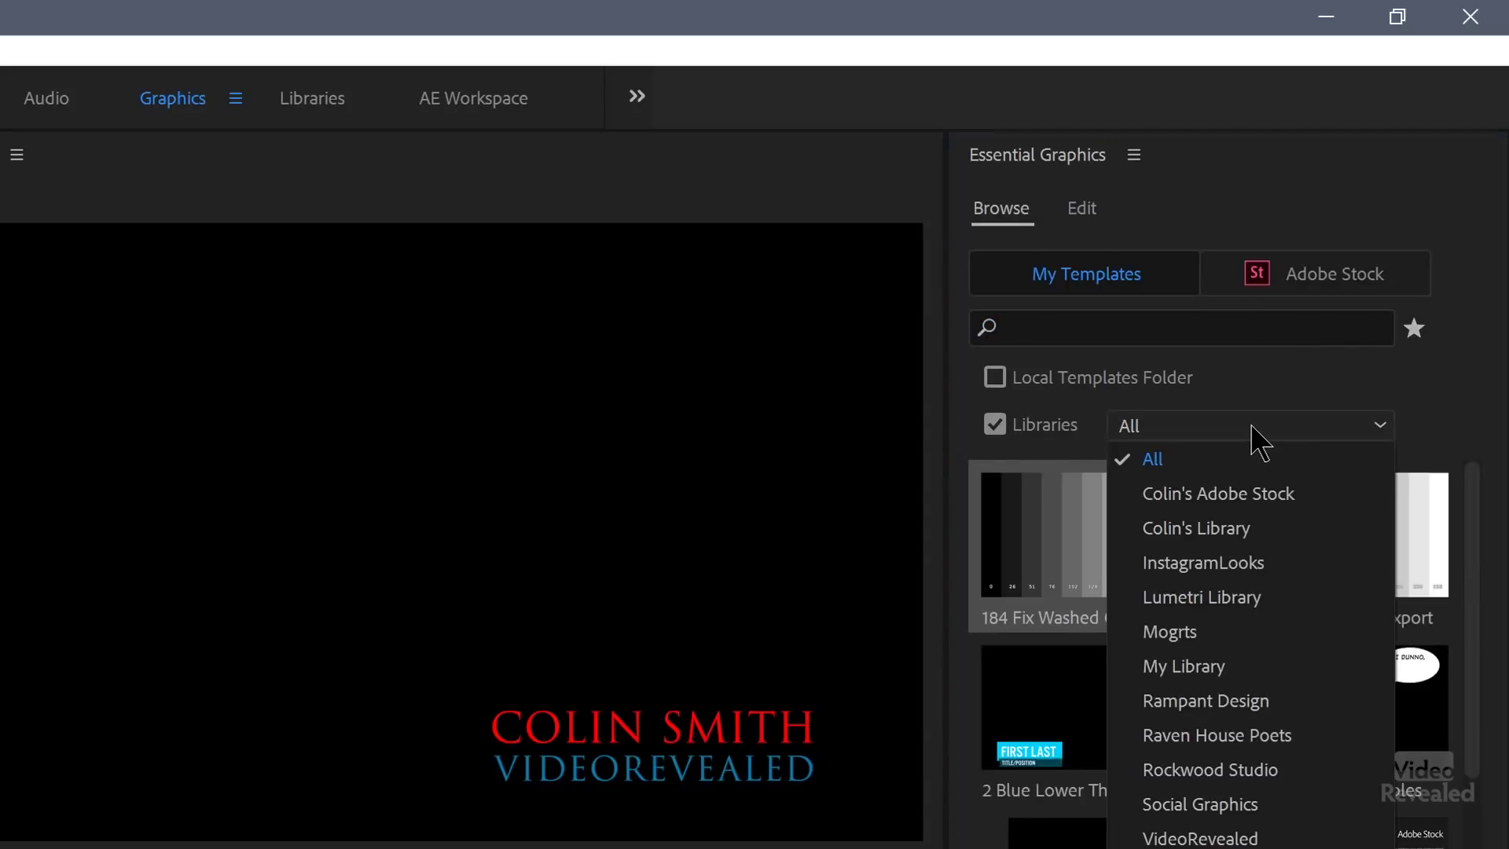
{"action": "left_click", "coordinate": [1215, 639]}
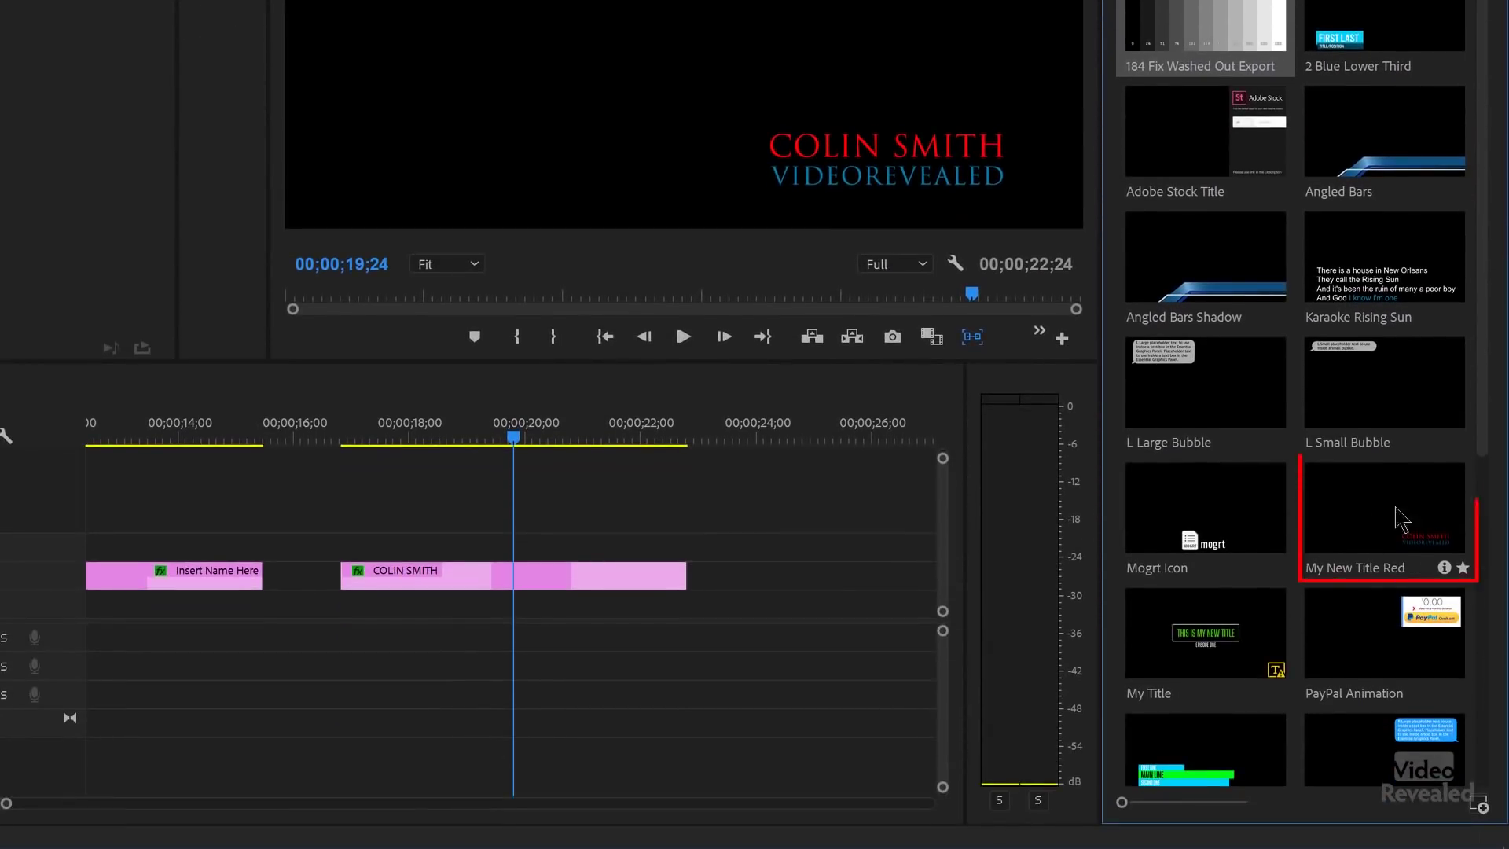
{"action": "left_click", "coordinate": [1391, 519]}
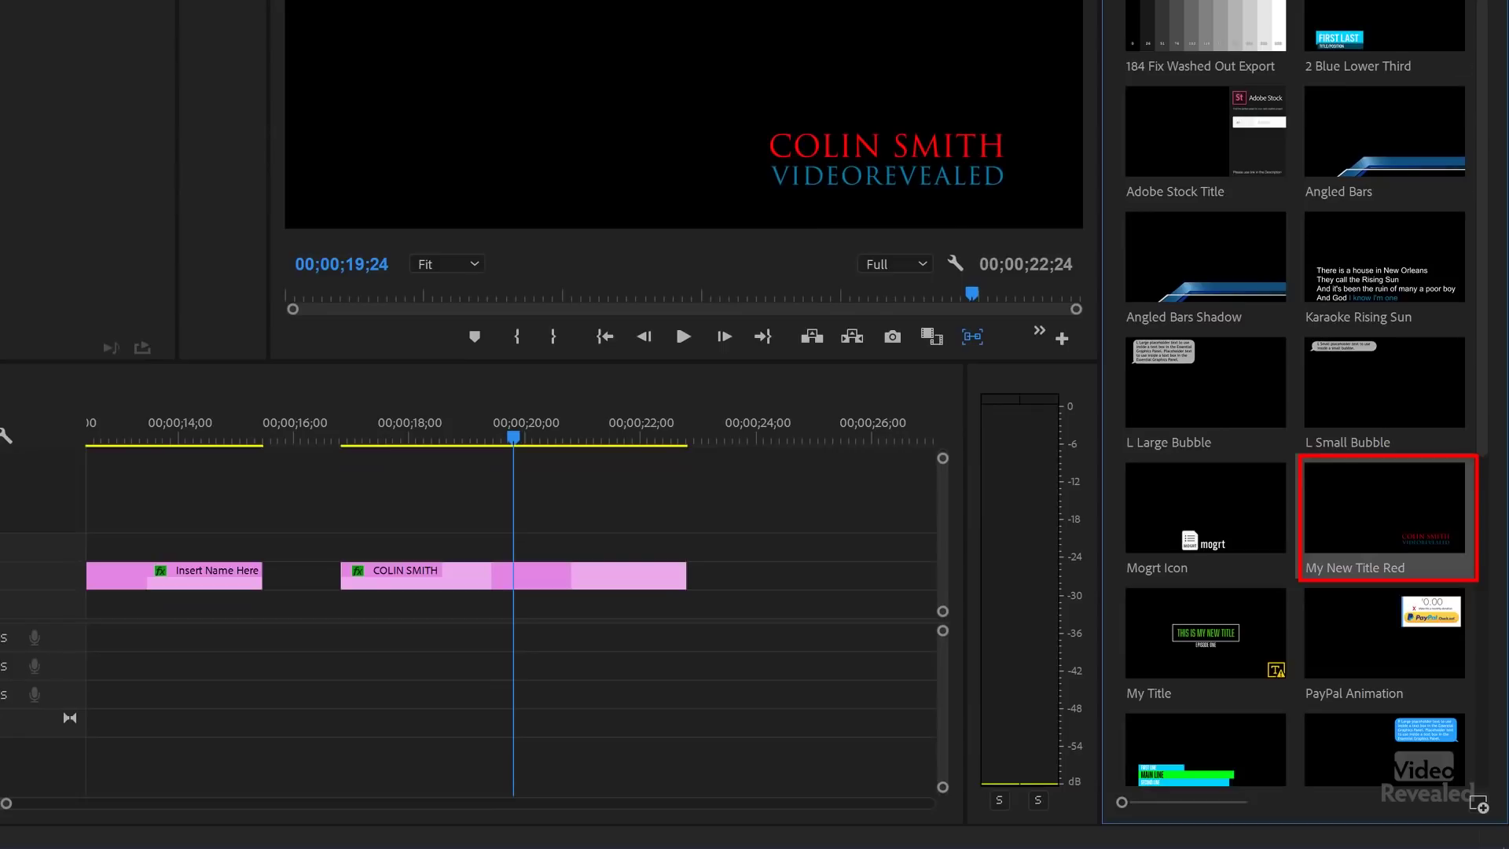
Add the VideoRevealed library to the template filter alongside Mogrts.
{"action": "left_click", "coordinate": [1318, 192]}
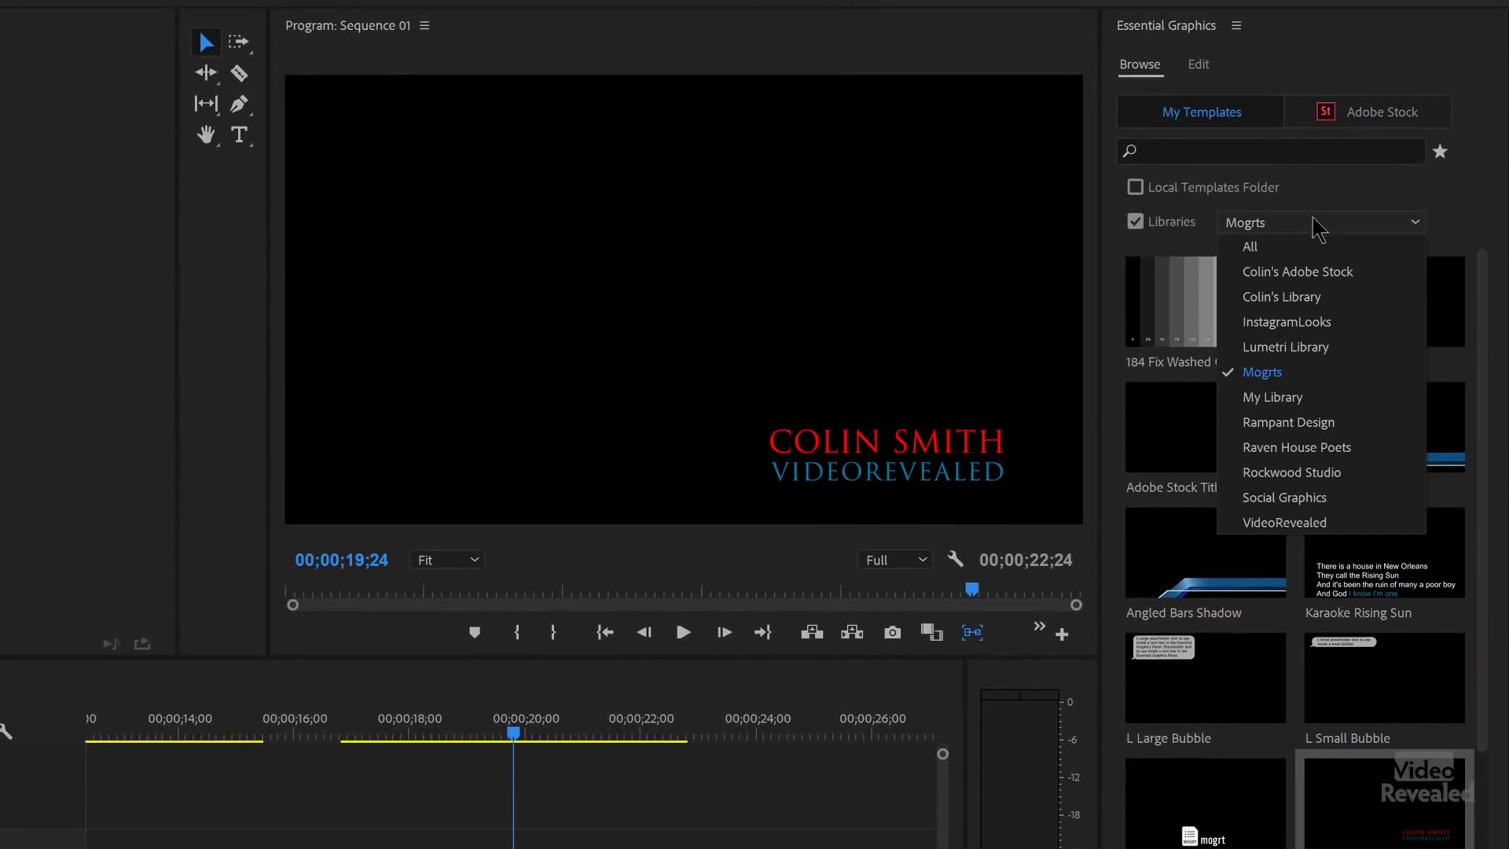
{"action": "left_click", "coordinate": [1318, 525]}
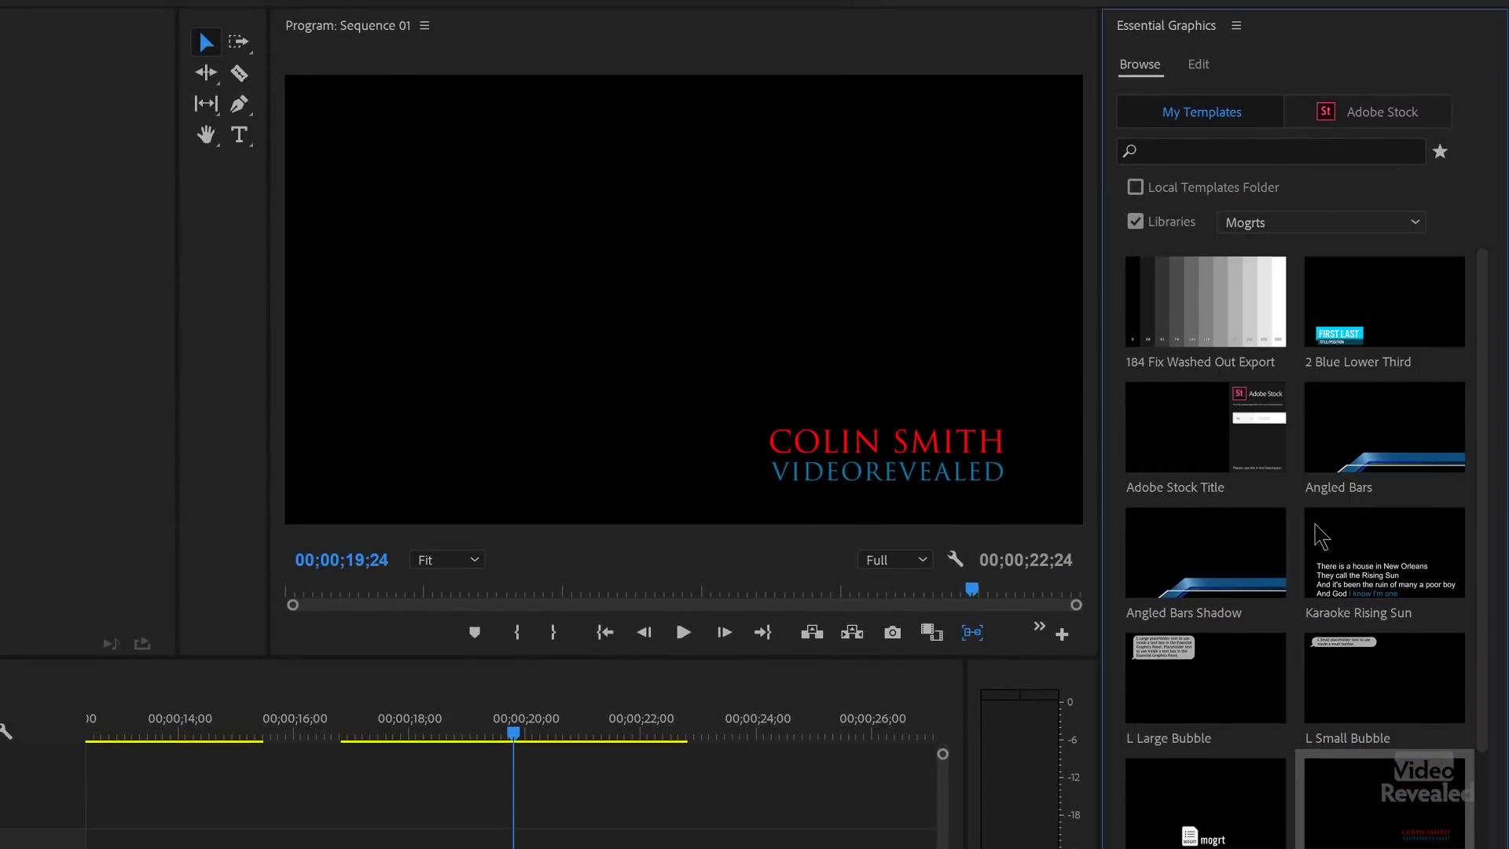
{"action": "left_click", "coordinate": [1325, 226]}
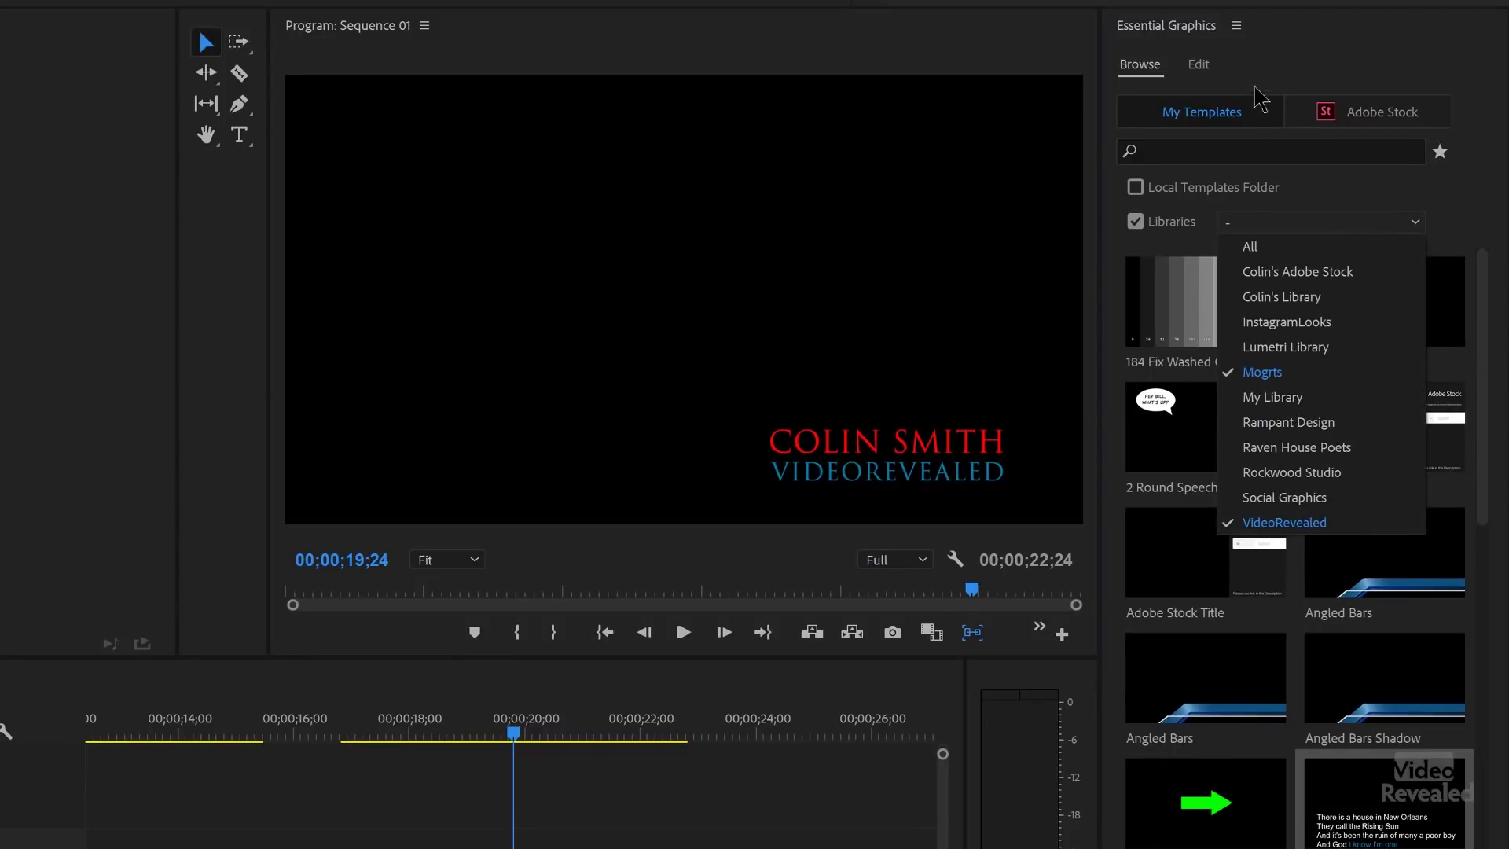
{"action": "left_click", "coordinate": [1279, 70]}
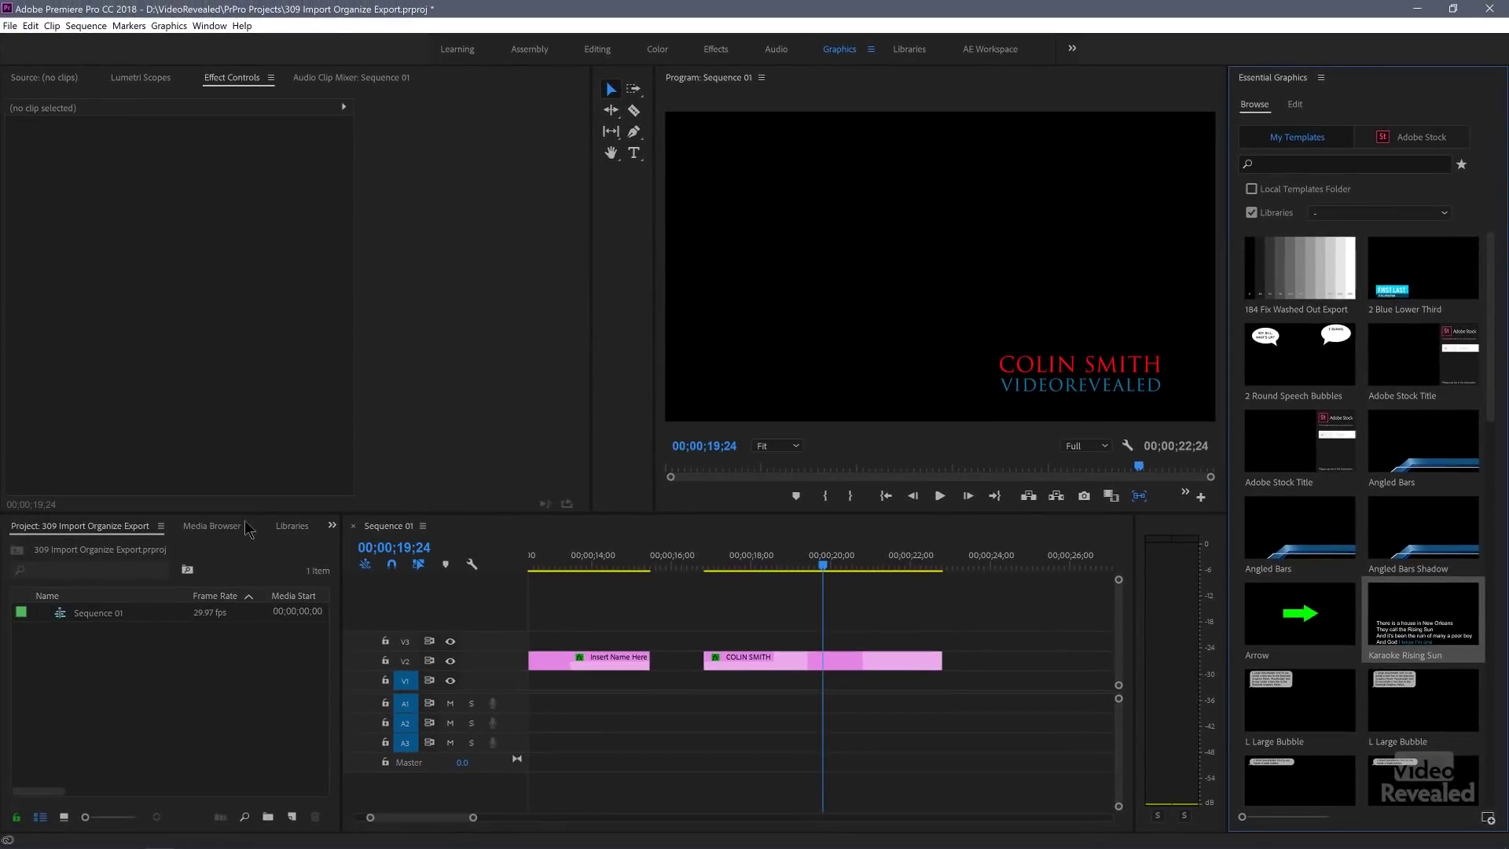
Dock the Libraries panel as a tab beside Essential Graphics.
{"action": "left_click", "coordinate": [291, 527]}
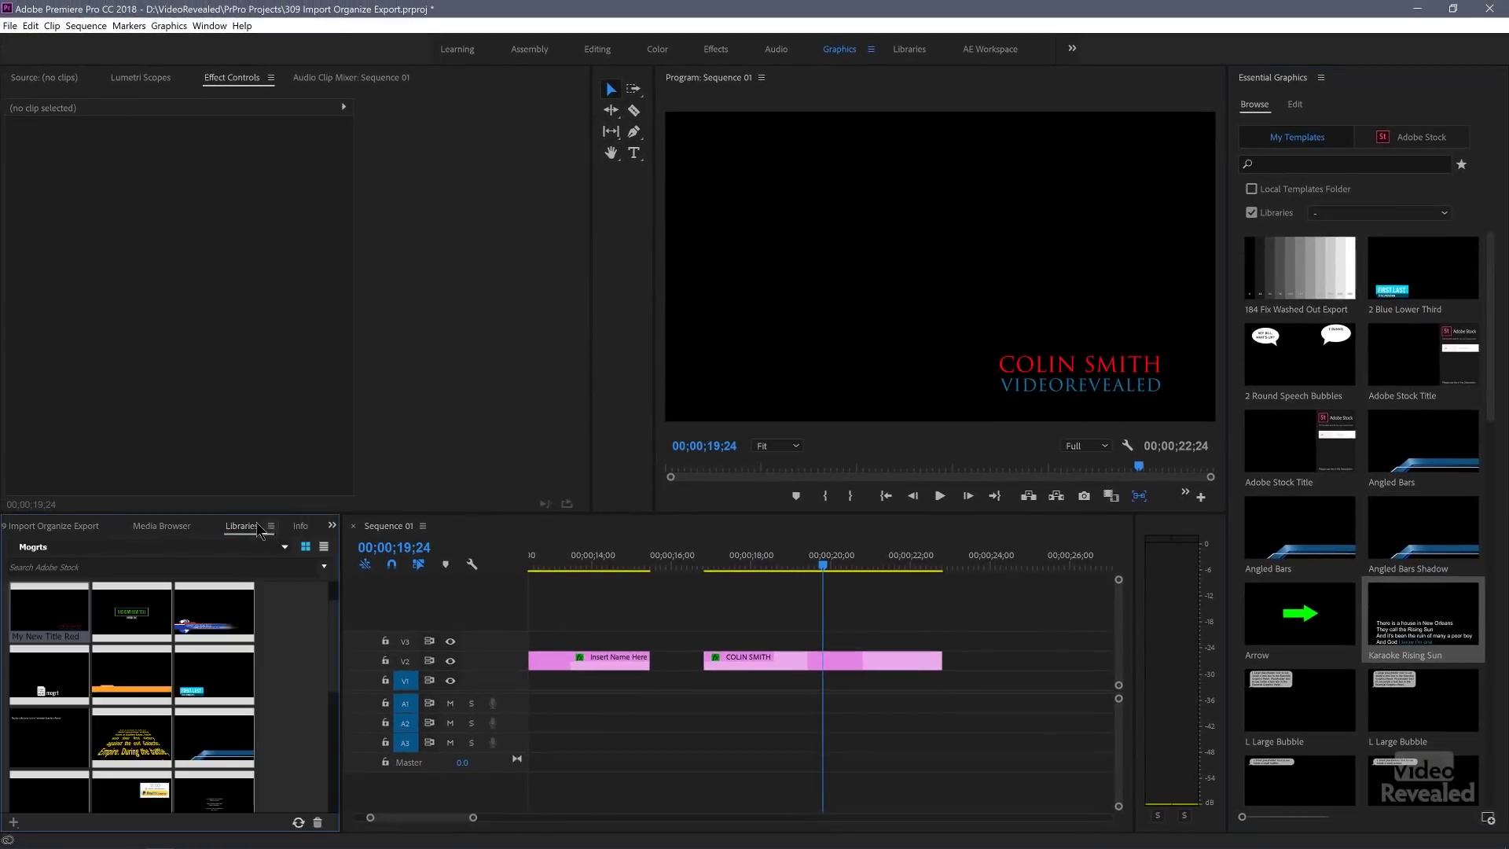
{"action": "left_click", "coordinate": [210, 26]}
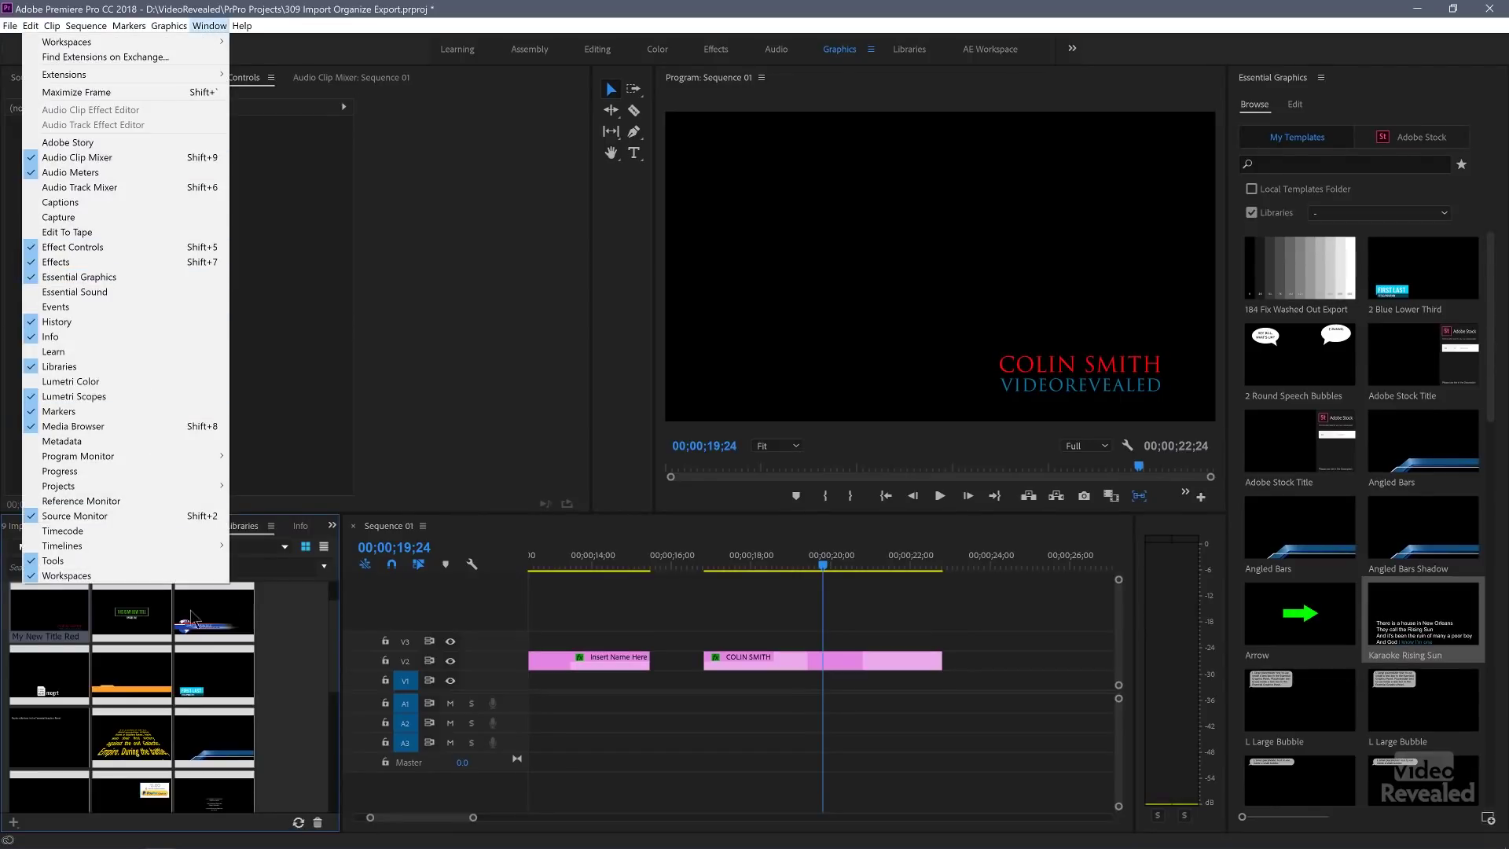
{"action": "left_click", "coordinate": [280, 613]}
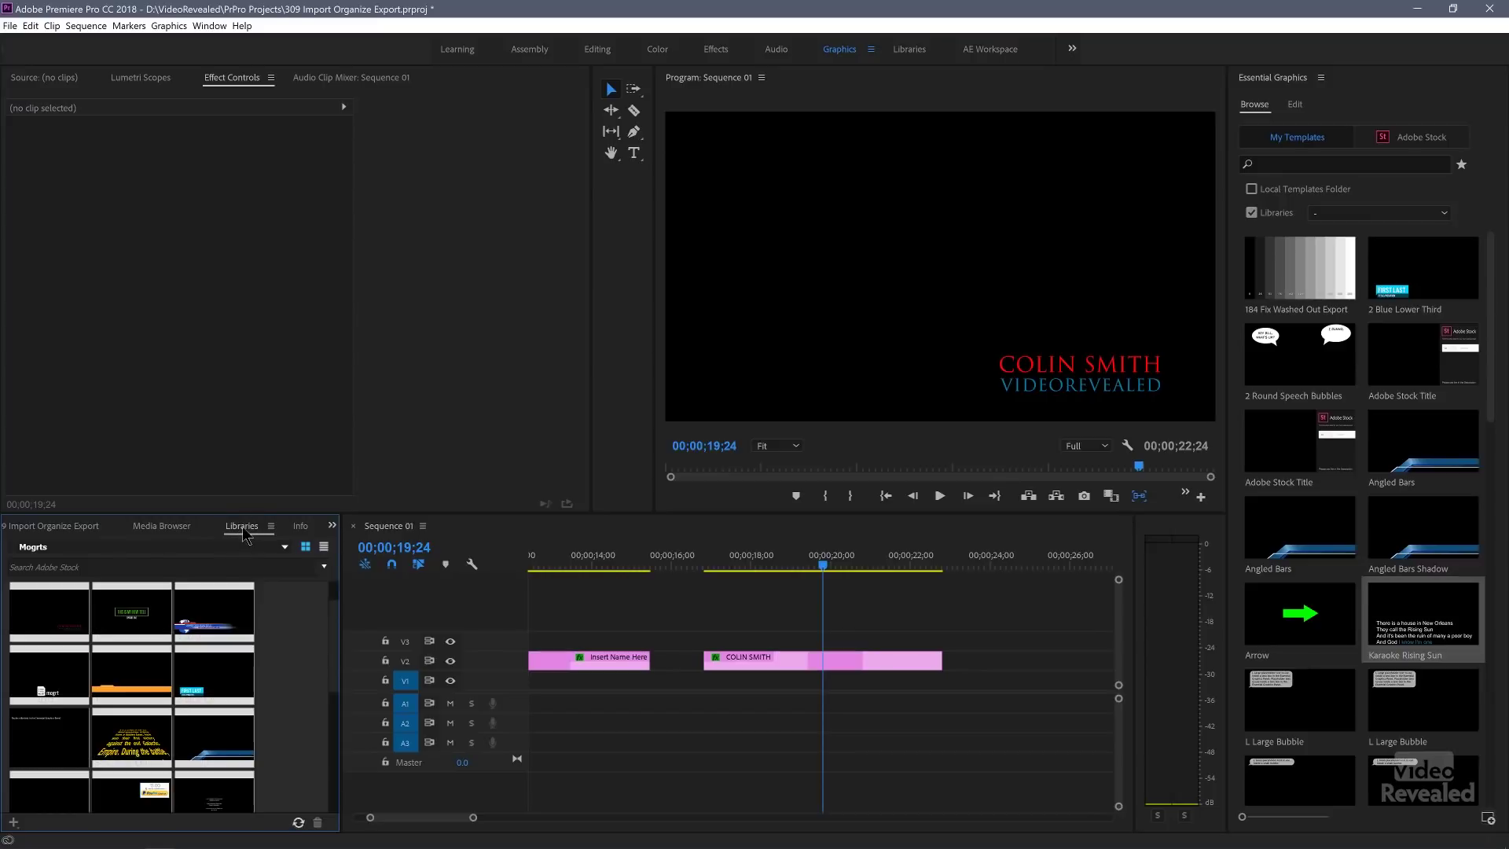
{"action": "left_click_drag", "start_coordinate": [246, 534], "coordinate": [1307, 410]}
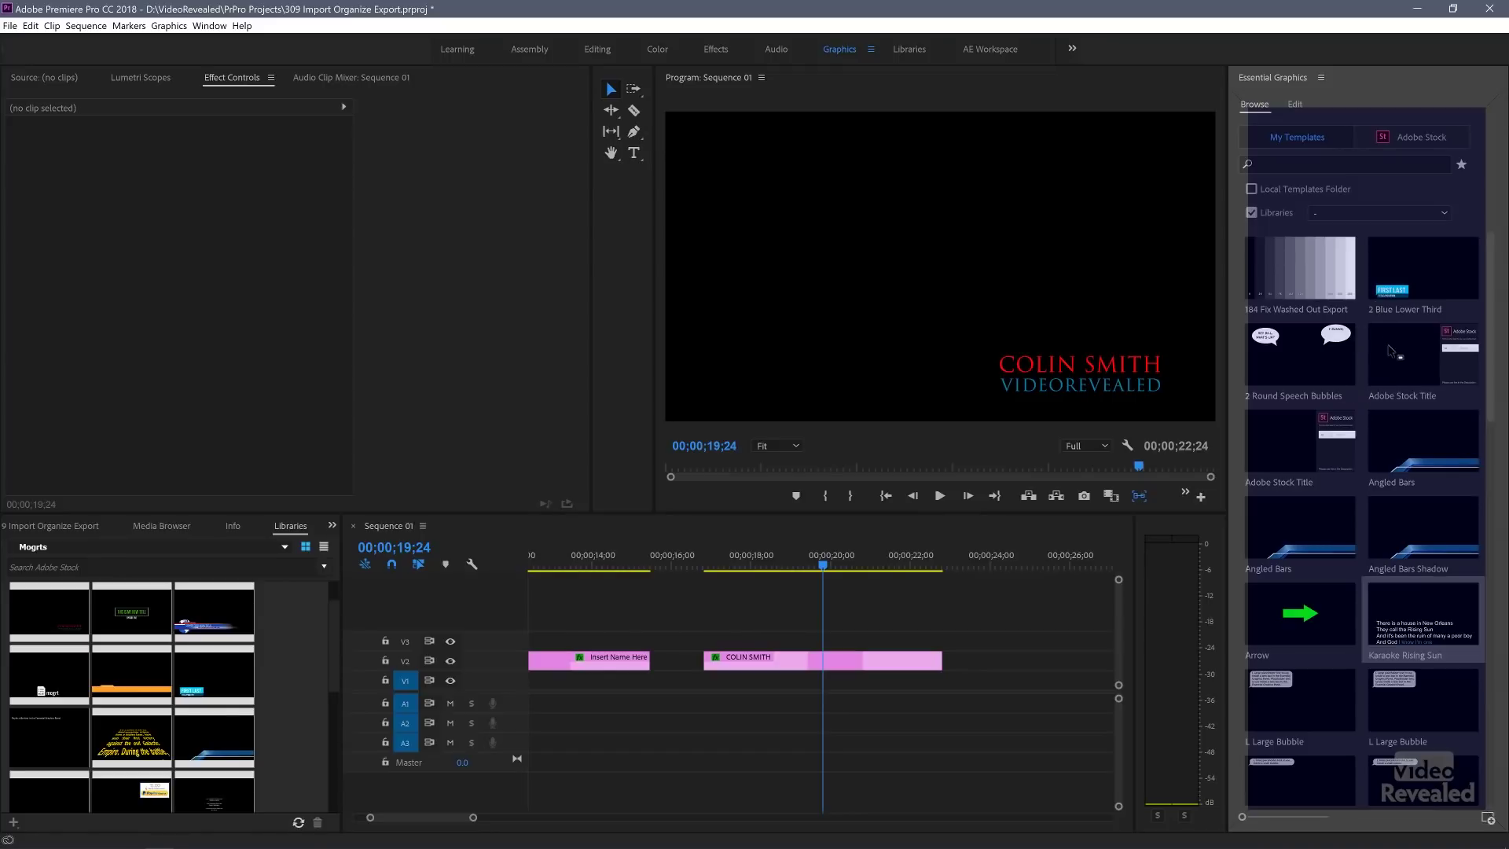
{"action": "left_click_drag", "start_coordinate": [1246, 400], "coordinate": [1367, 87]}
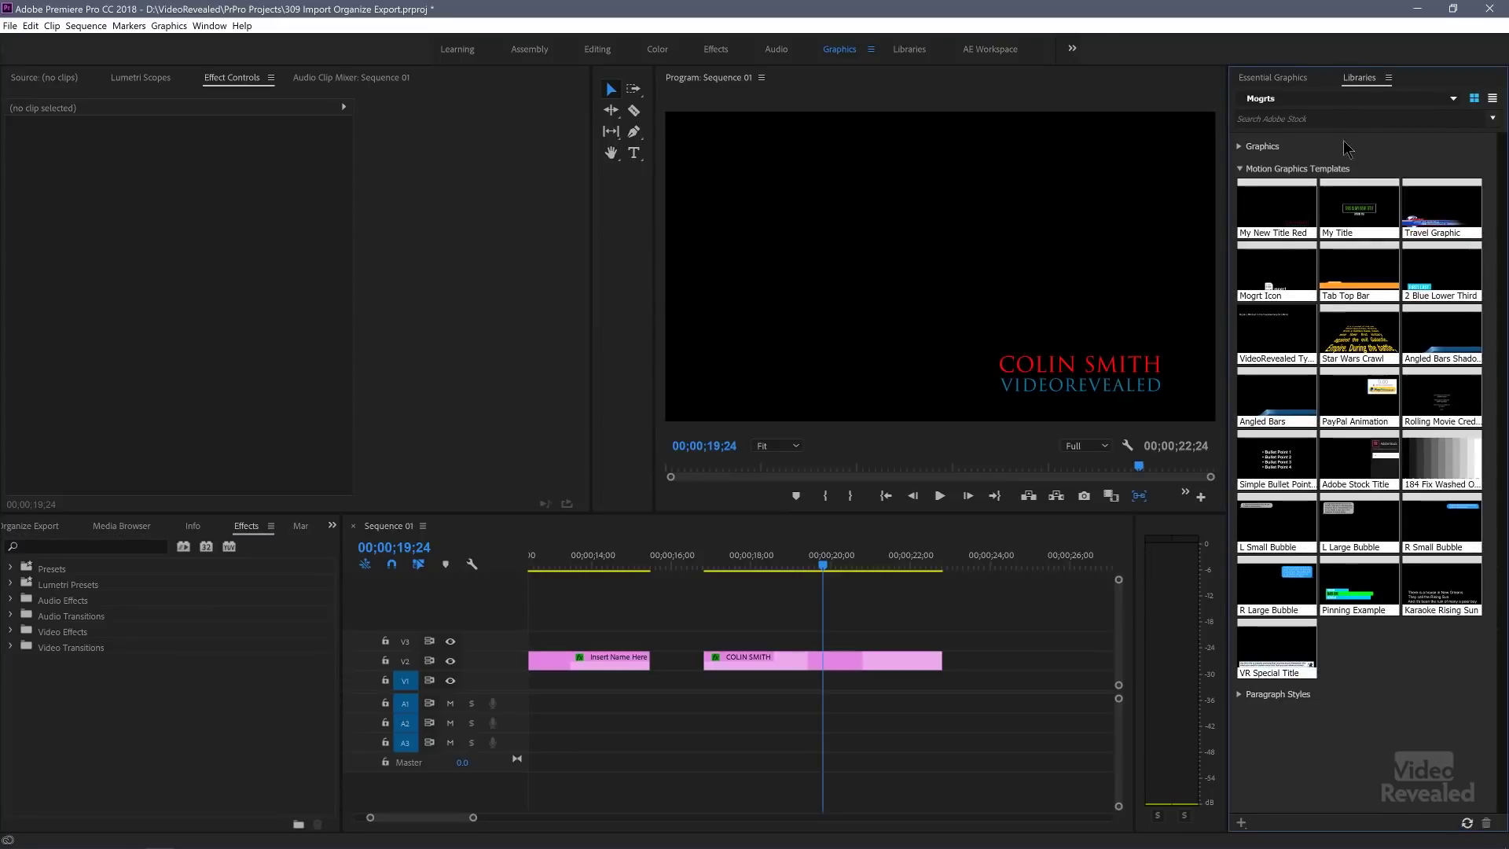
Switch the Libraries panel to the VideoRevealed library and look through its Graphics section.
{"action": "left_click", "coordinate": [1335, 101]}
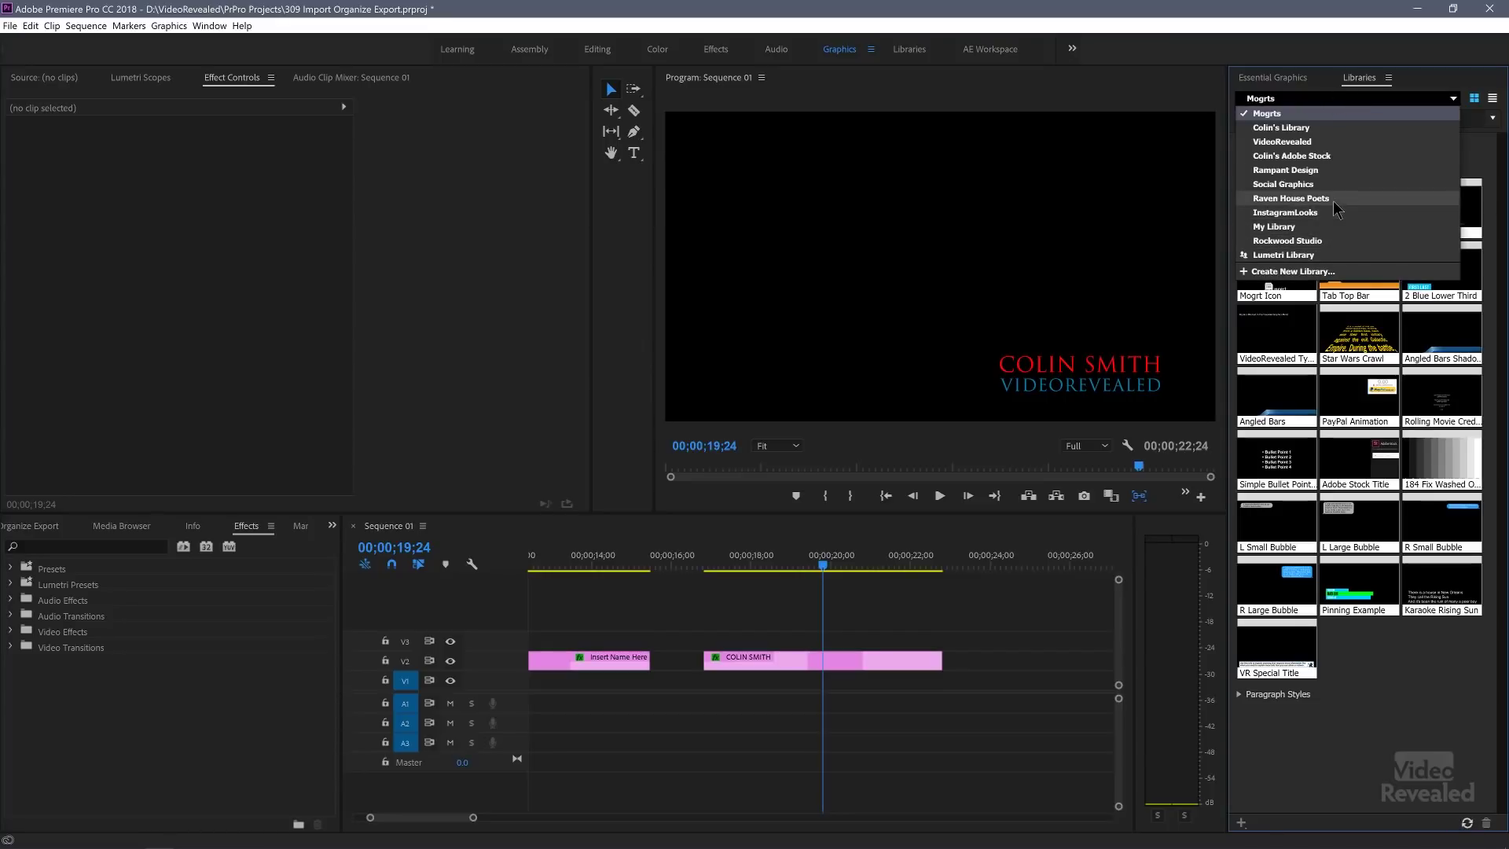
{"action": "left_click", "coordinate": [1328, 137]}
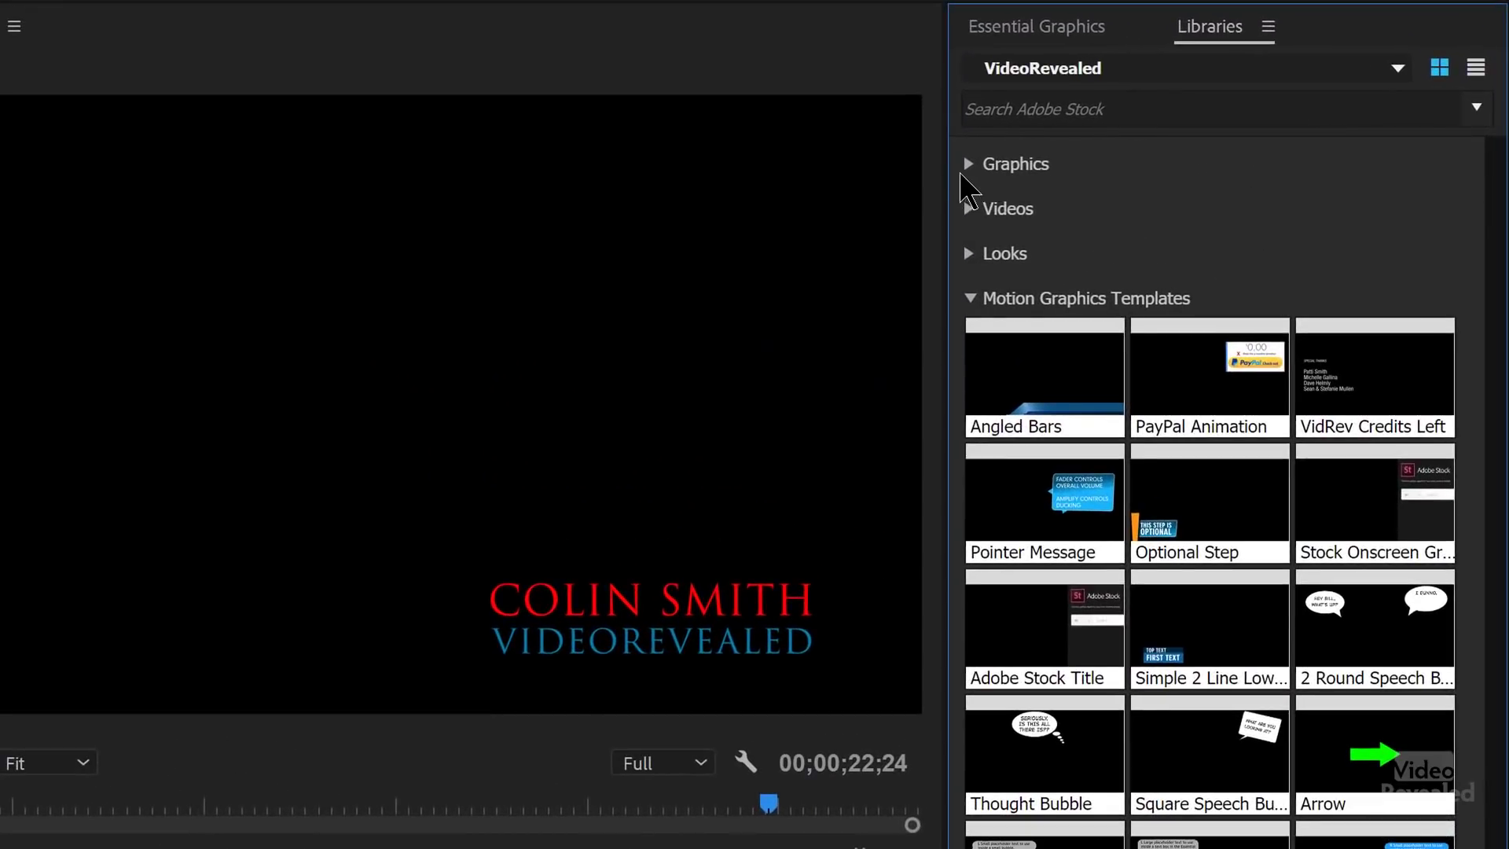
{"action": "left_click", "coordinate": [970, 165]}
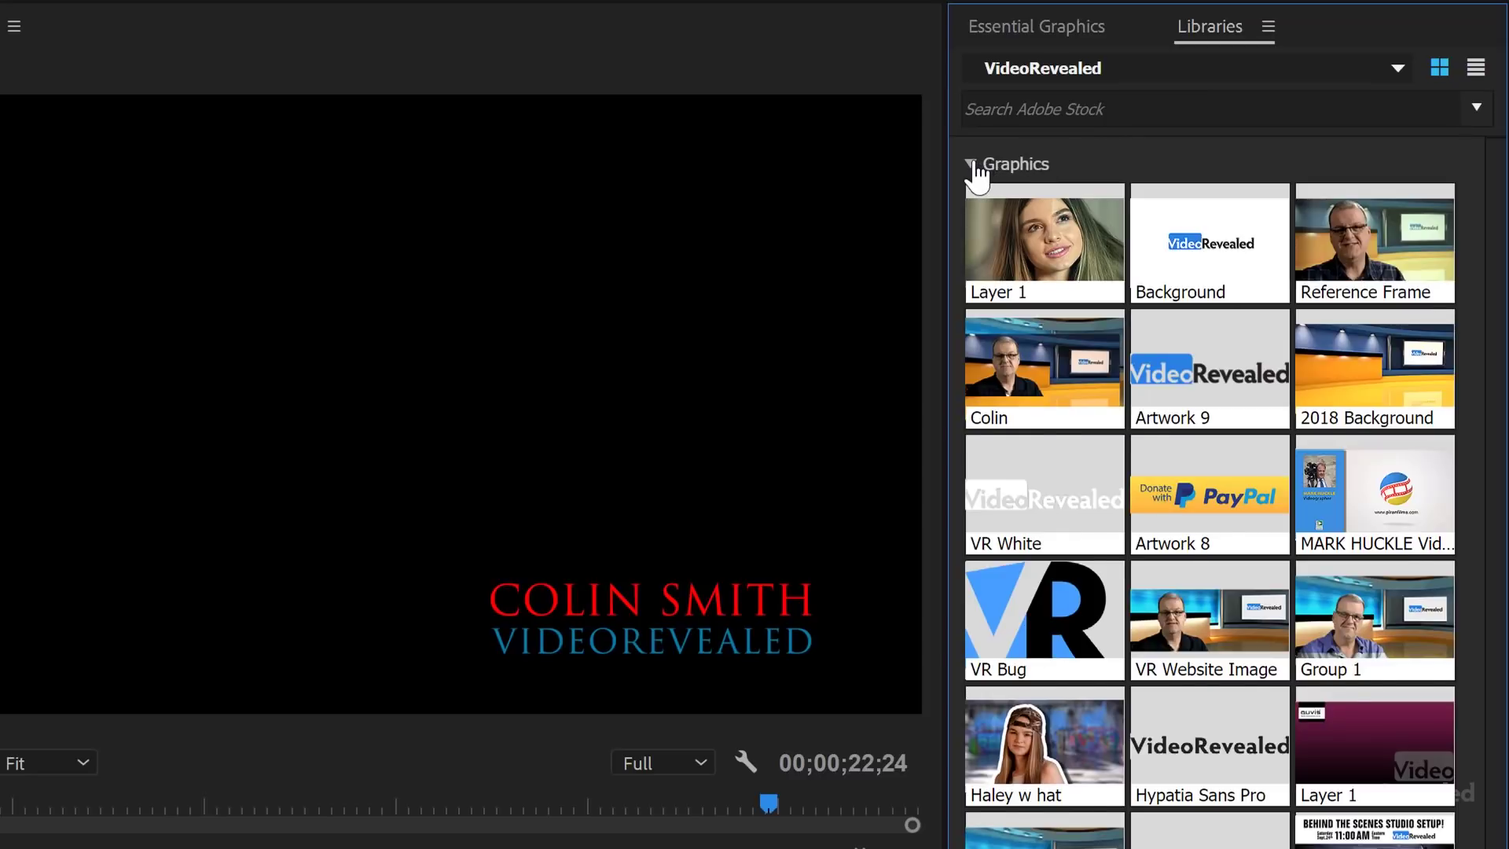
{"action": "left_click", "coordinate": [972, 165]}
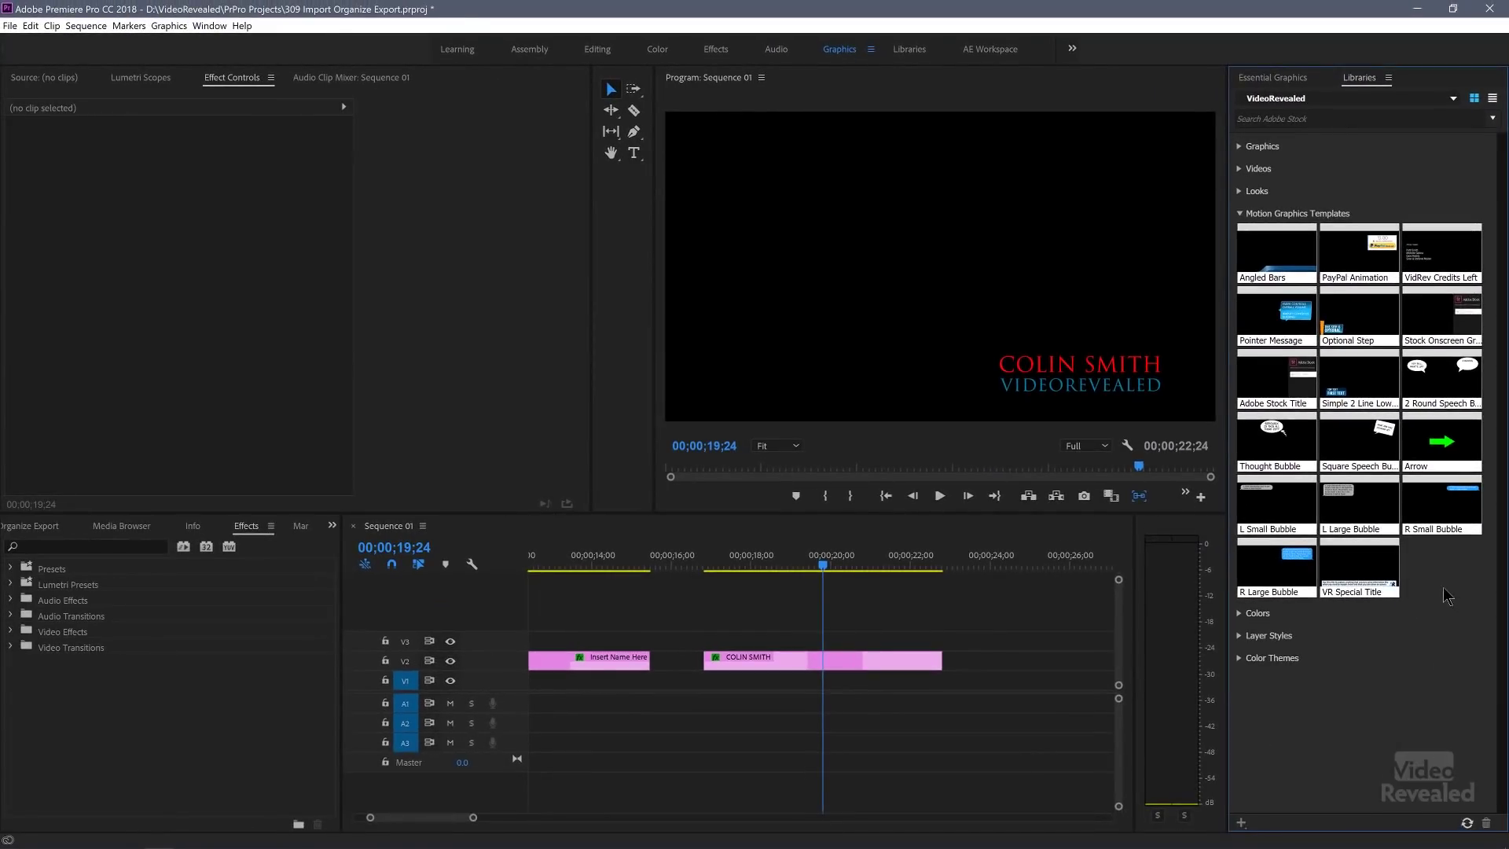
Place the VR Special Title template on V3 at about 00;00;23;20 and preview it.
{"action": "left_click_drag", "start_coordinate": [1370, 563], "coordinate": [978, 654]}
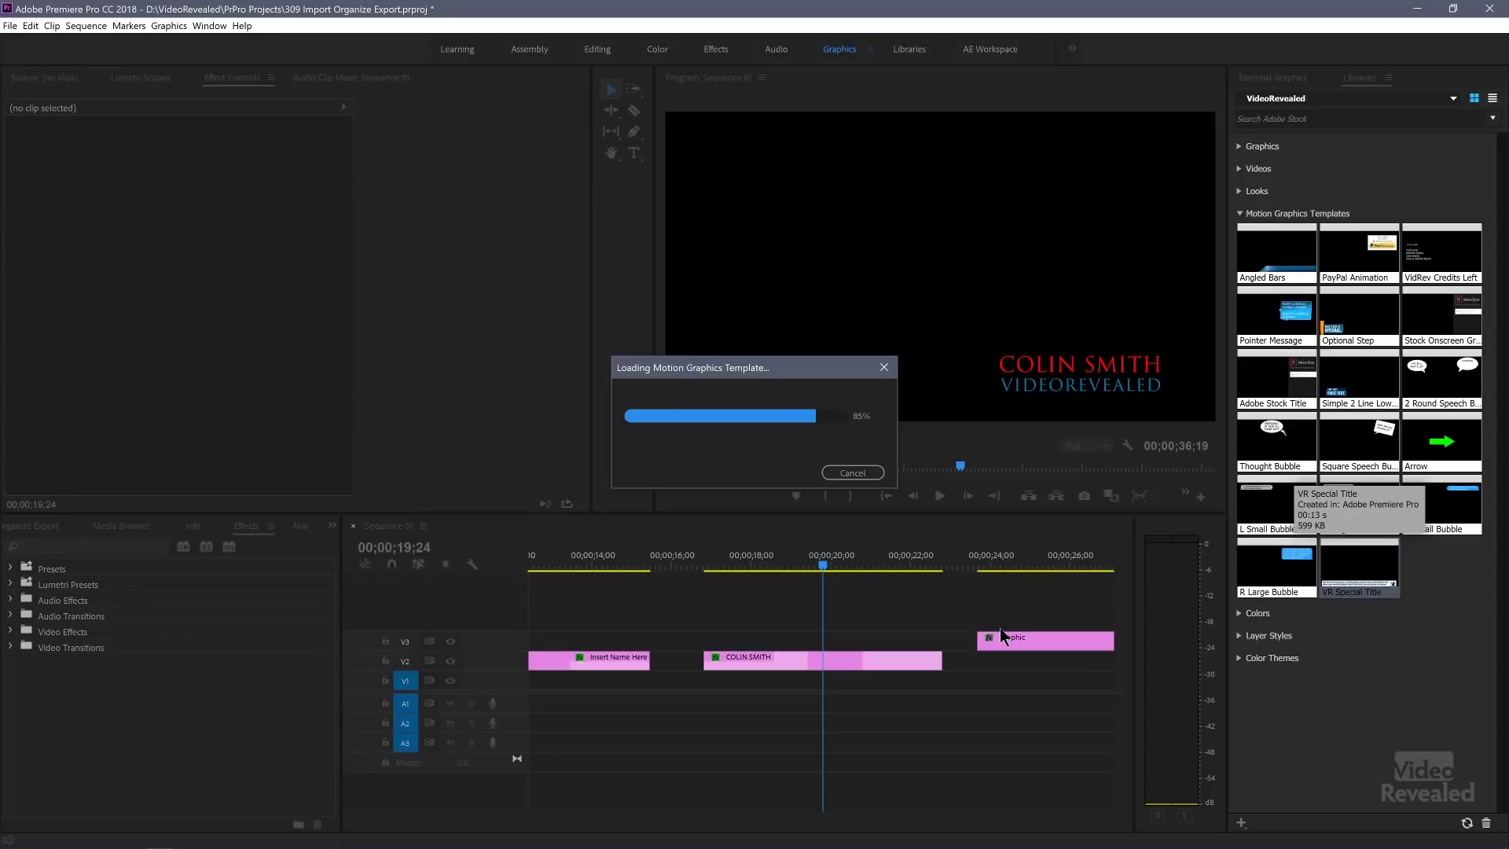
{"action": "scroll", "coordinate": [997, 626], "scroll_direction": "down", "scroll_amount": 5}
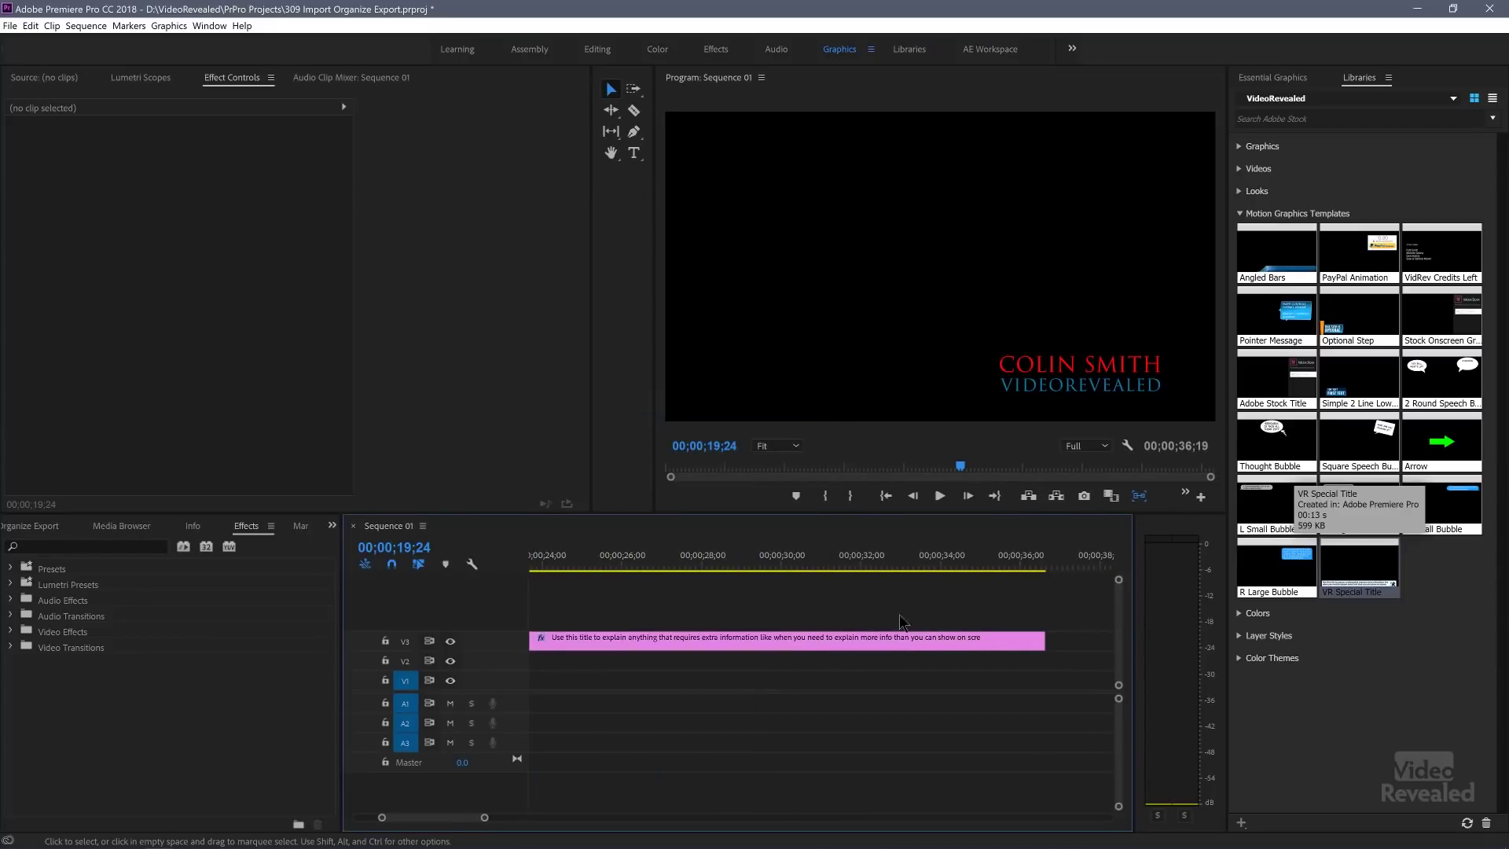
{"action": "left_click_drag", "start_coordinate": [531, 566], "coordinate": [663, 602]}
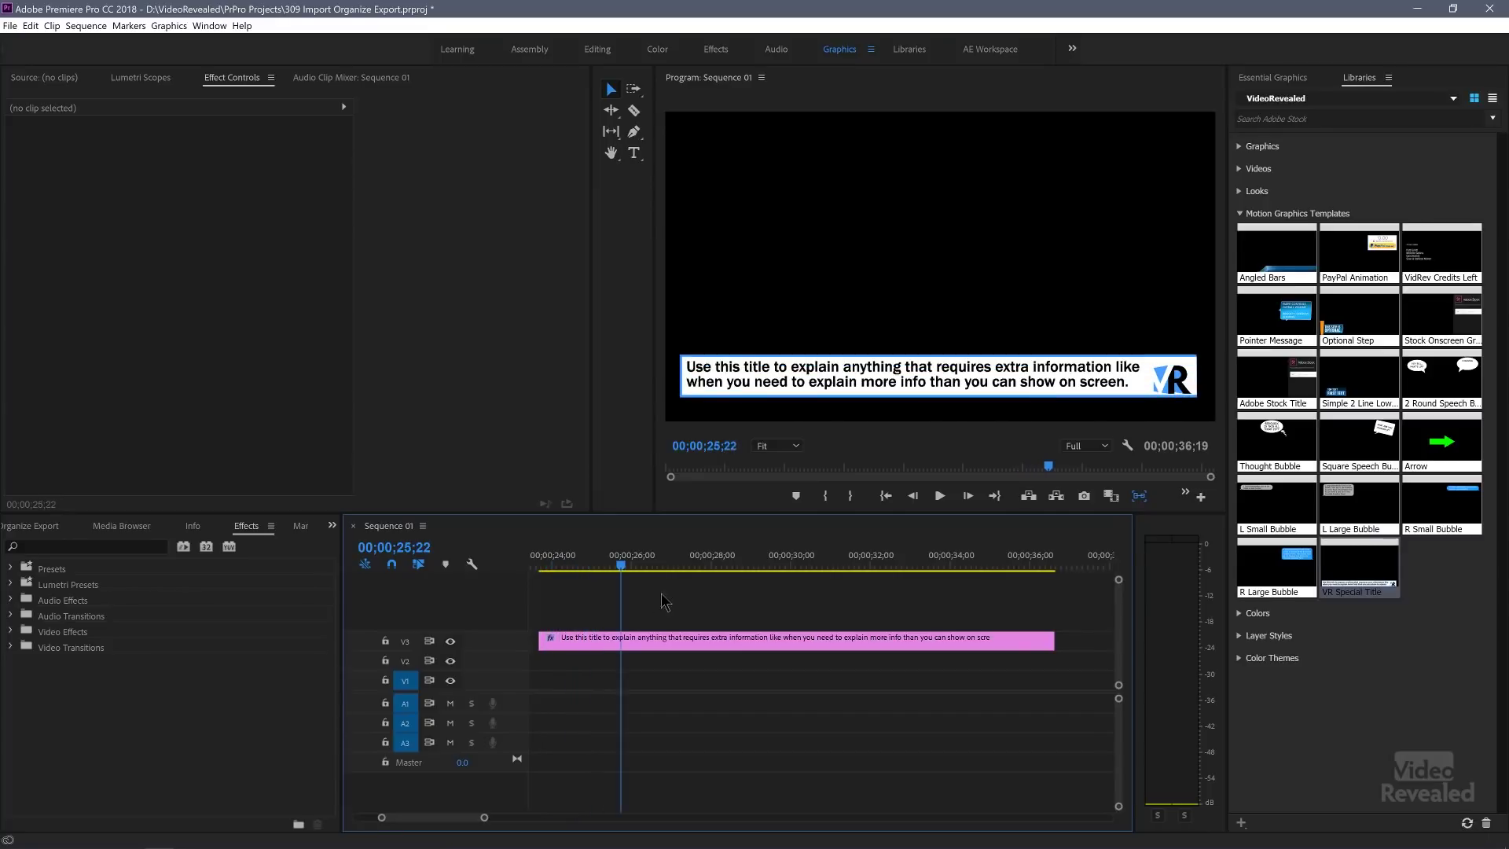
{"action": "left_click_drag", "start_coordinate": [767, 604], "coordinate": [1064, 604]}
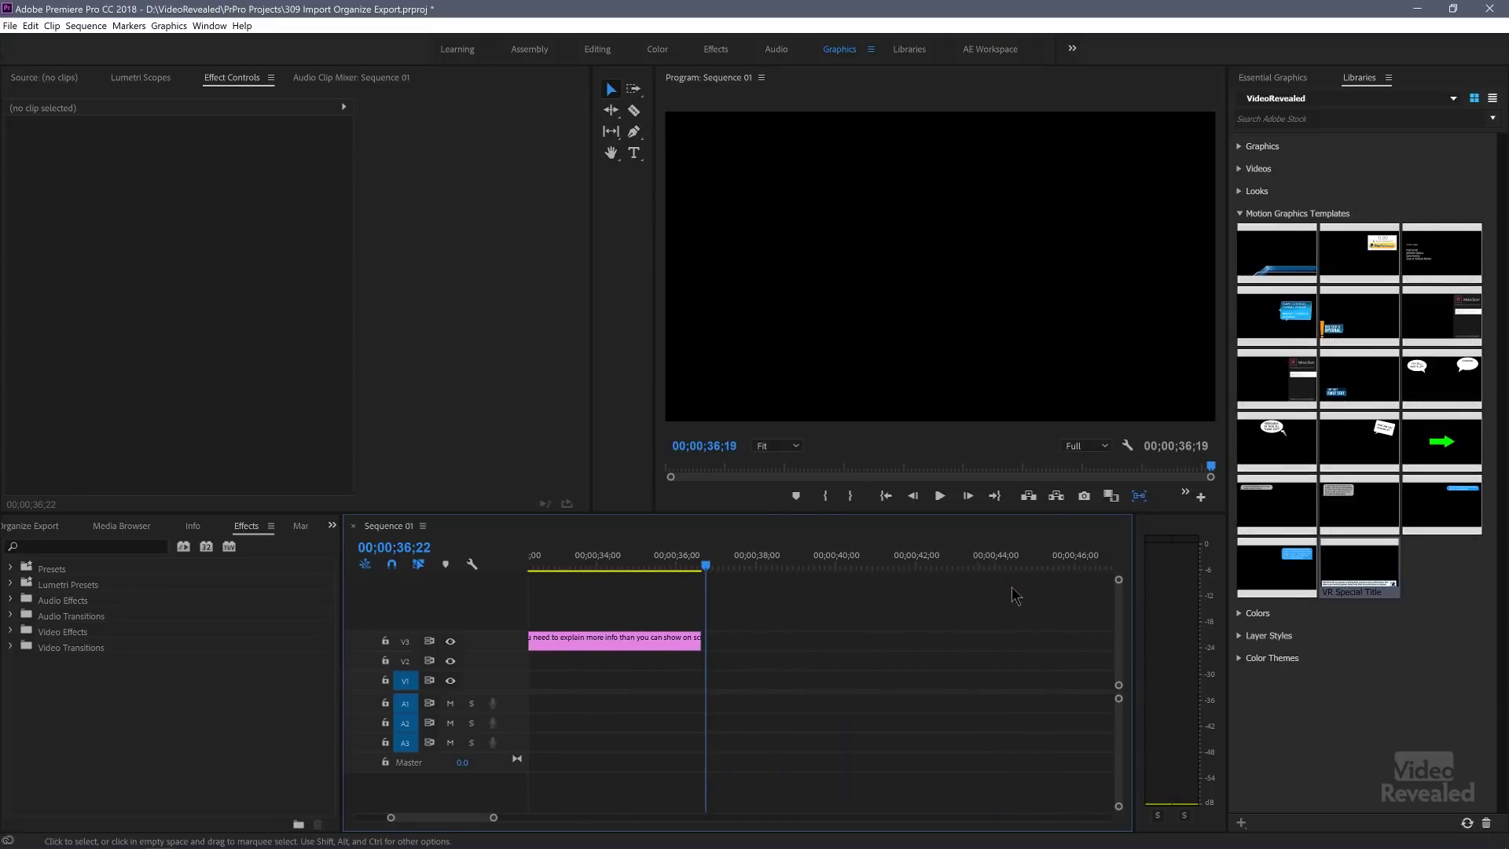
Place the PayPal Animation template on V3 at about 00;00;37;05 and preview it.
{"action": "left_click_drag", "start_coordinate": [1350, 280], "coordinate": [629, 621]}
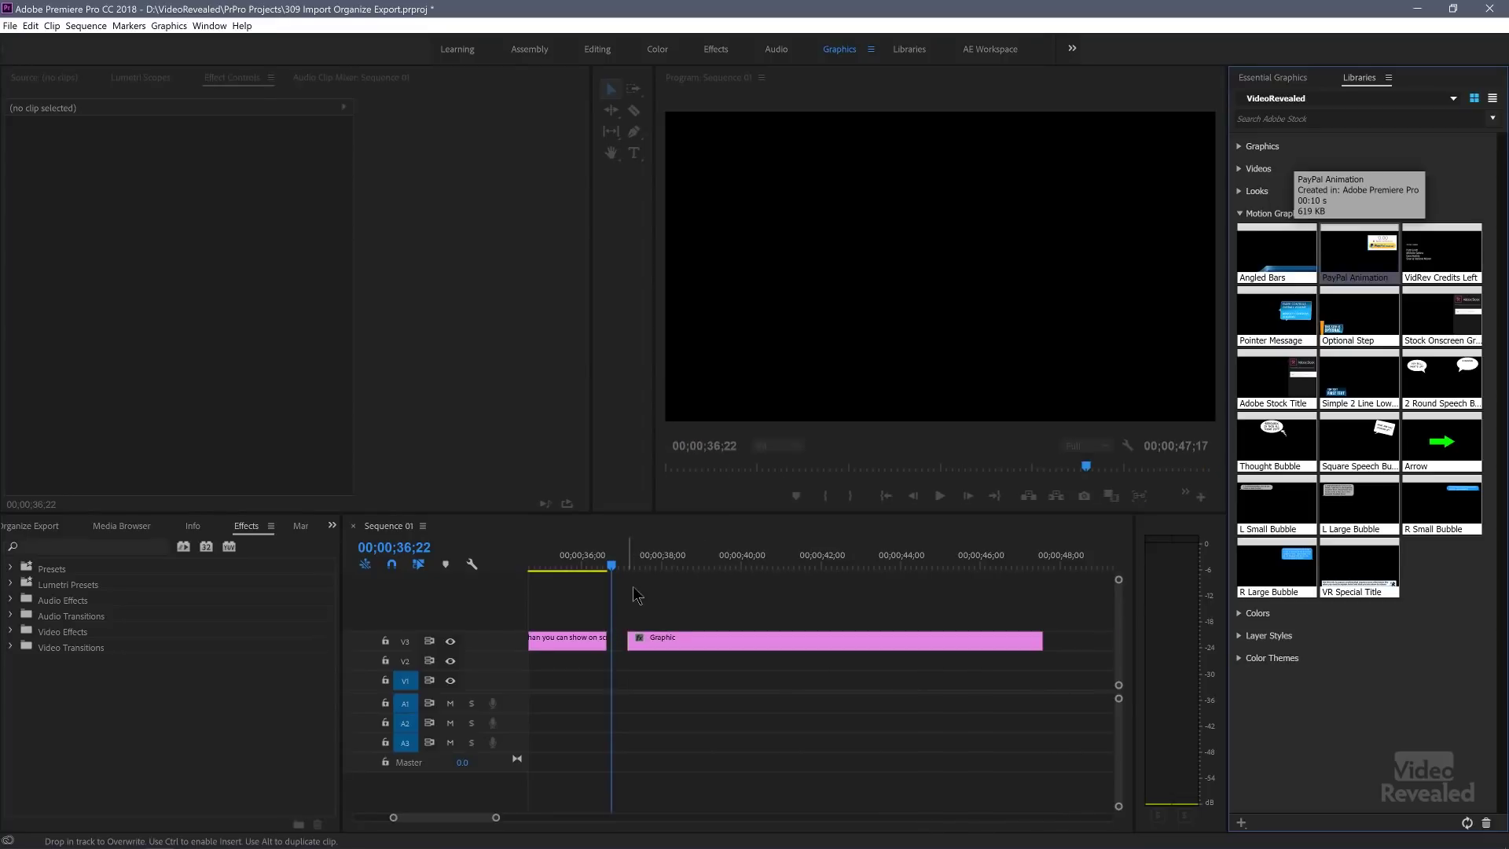
{"action": "left_click_drag", "start_coordinate": [634, 570], "coordinate": [951, 585]}
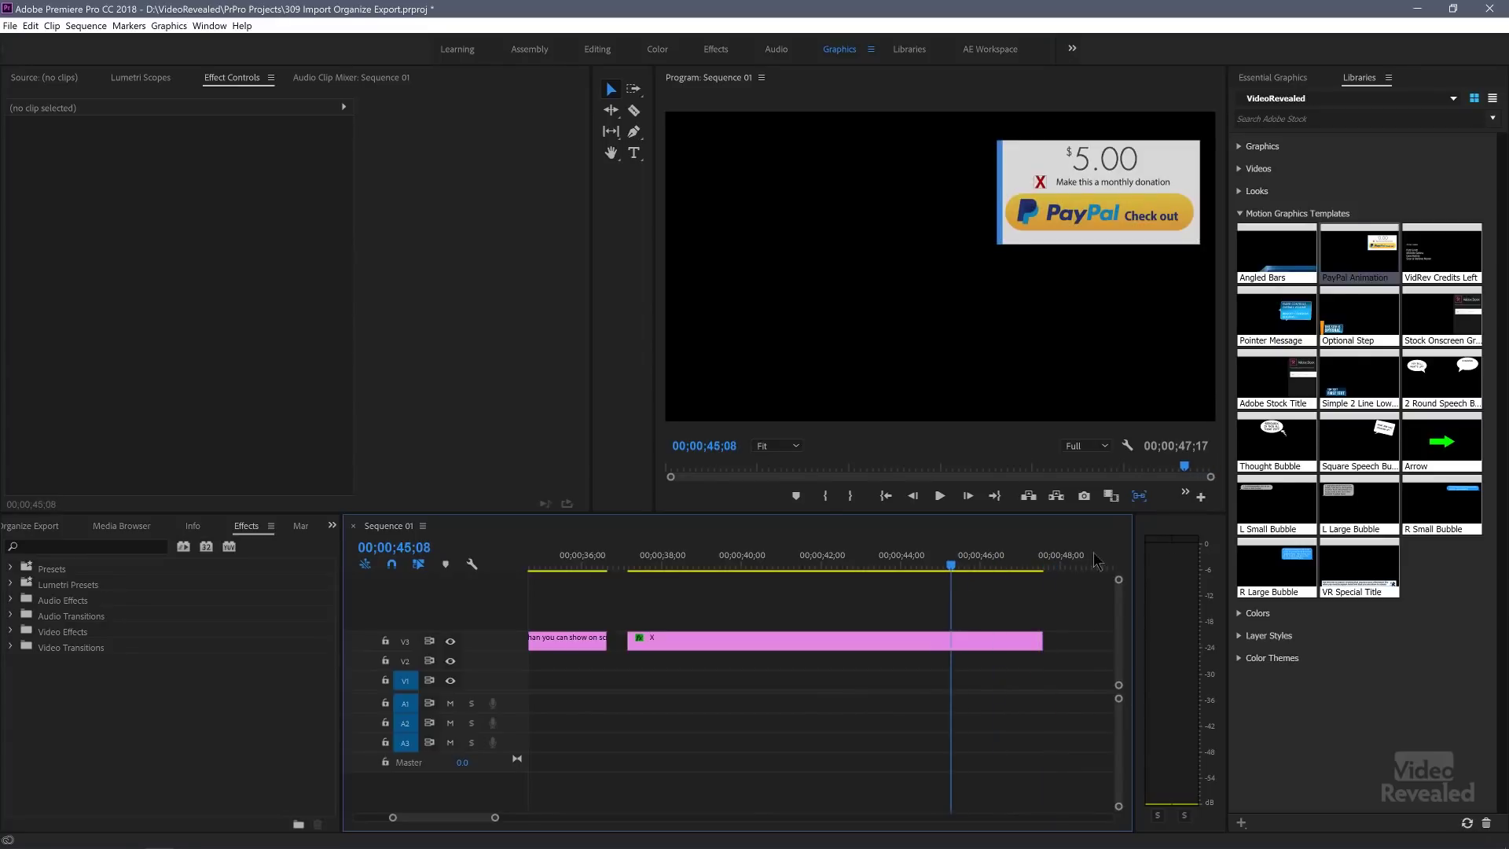
{"action": "left_click", "coordinate": [1324, 100]}
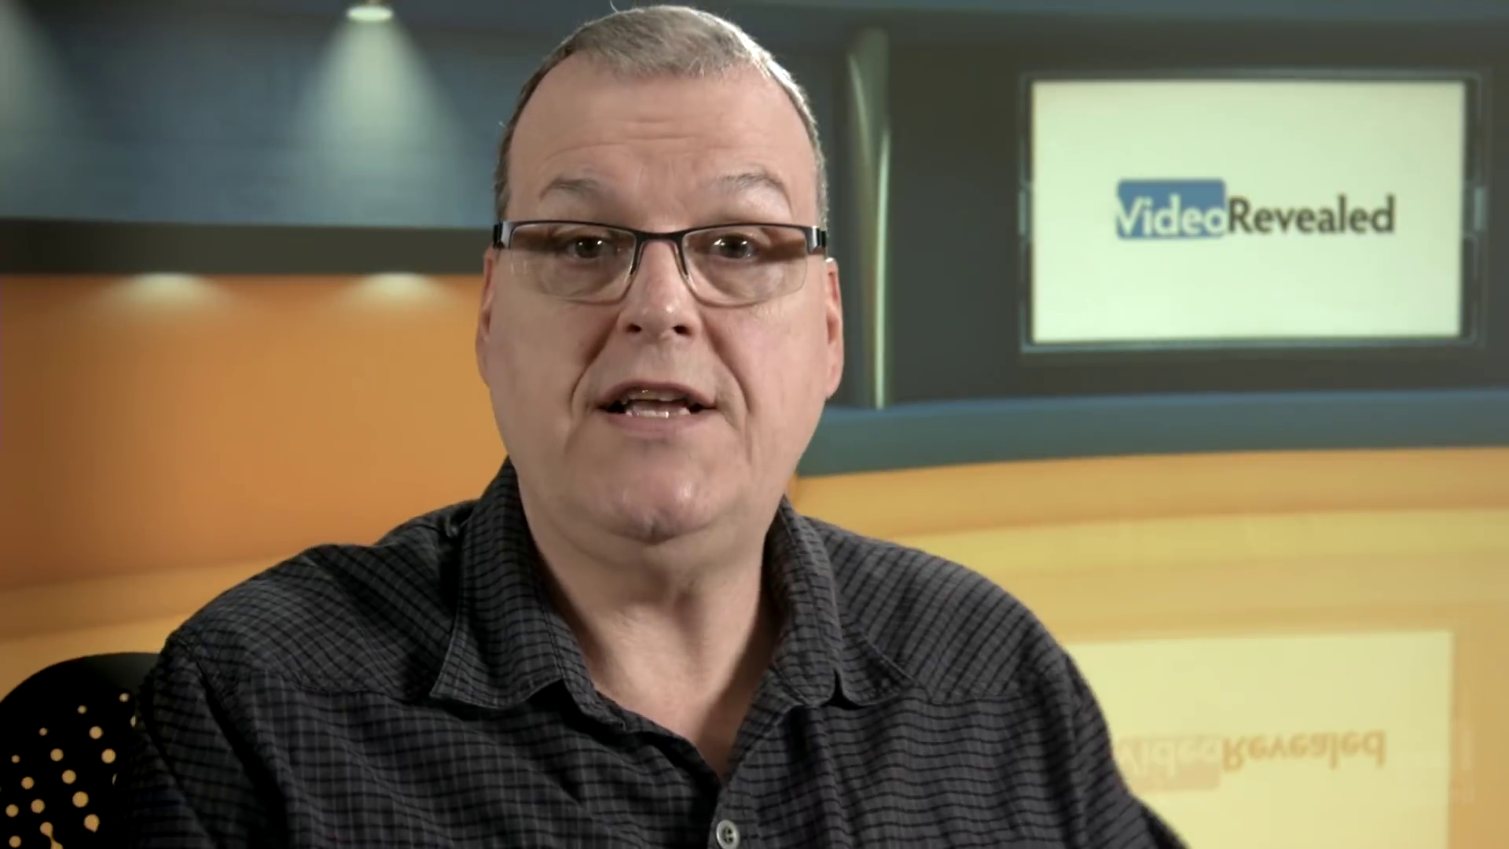